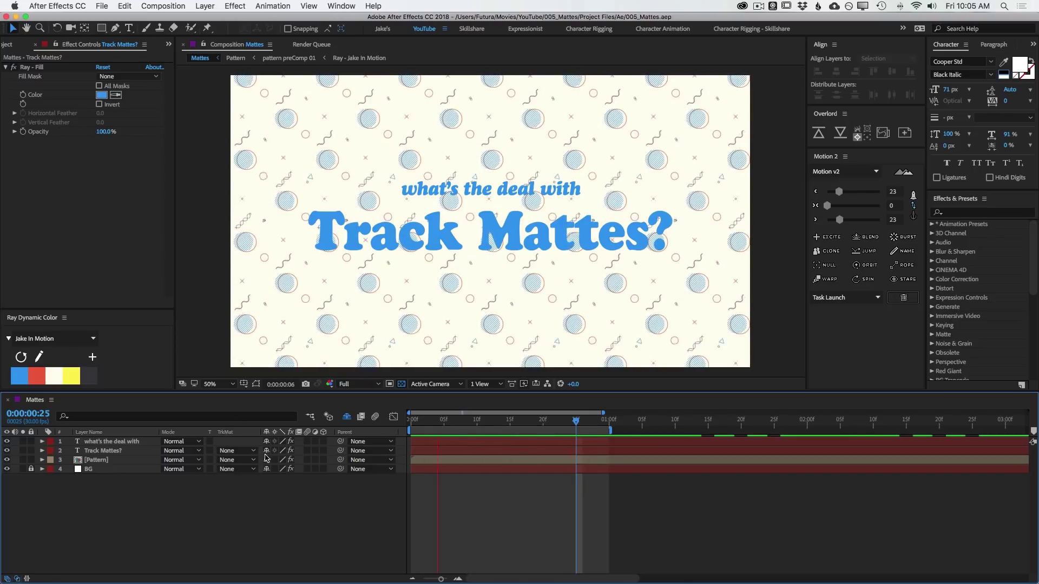
- Hide and then re-show the Modes columns in the timeline
{"action": "right_click", "coordinate": [245, 438]}
{"action": "mouse_move", "coordinate": [277, 469]}
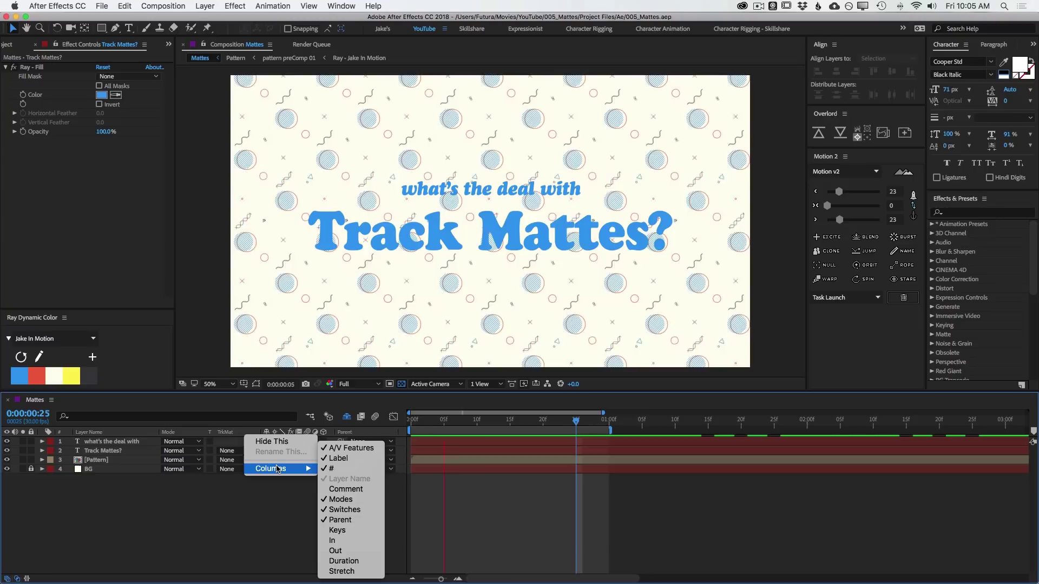
{"action": "left_click", "coordinate": [345, 503]}
{"action": "right_click", "coordinate": [217, 436]}
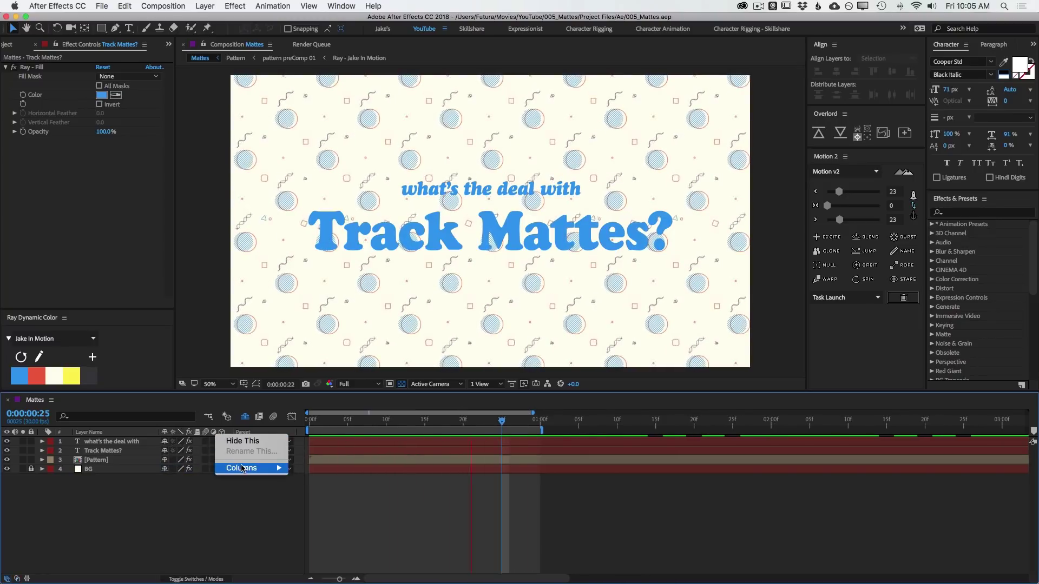
{"action": "mouse_move", "coordinate": [249, 468]}
{"action": "left_click", "coordinate": [326, 499]}
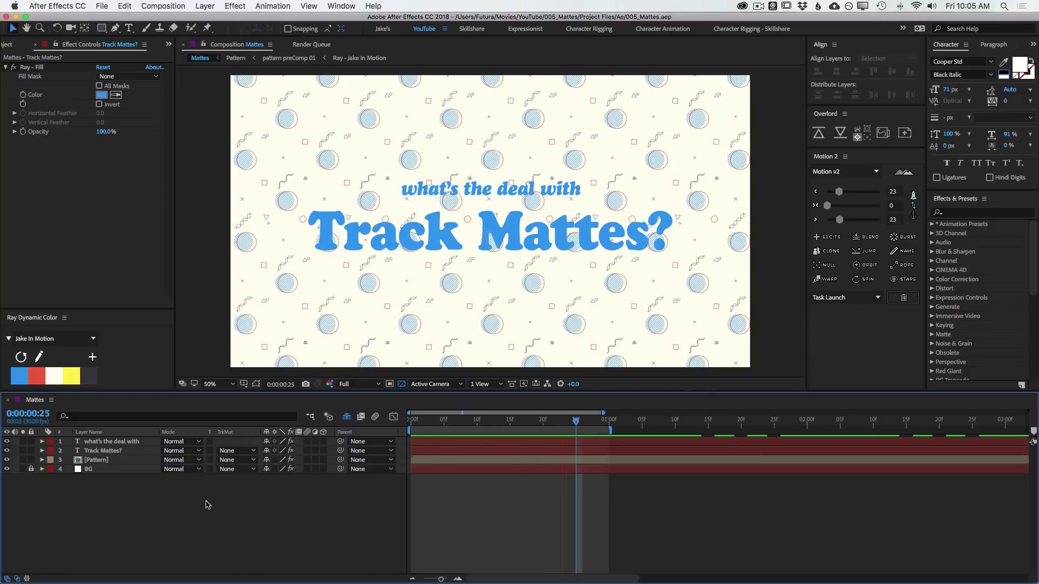
- Select the Pattern layer and bring up its TrkMat choices
{"action": "left_click", "coordinate": [96, 461]}
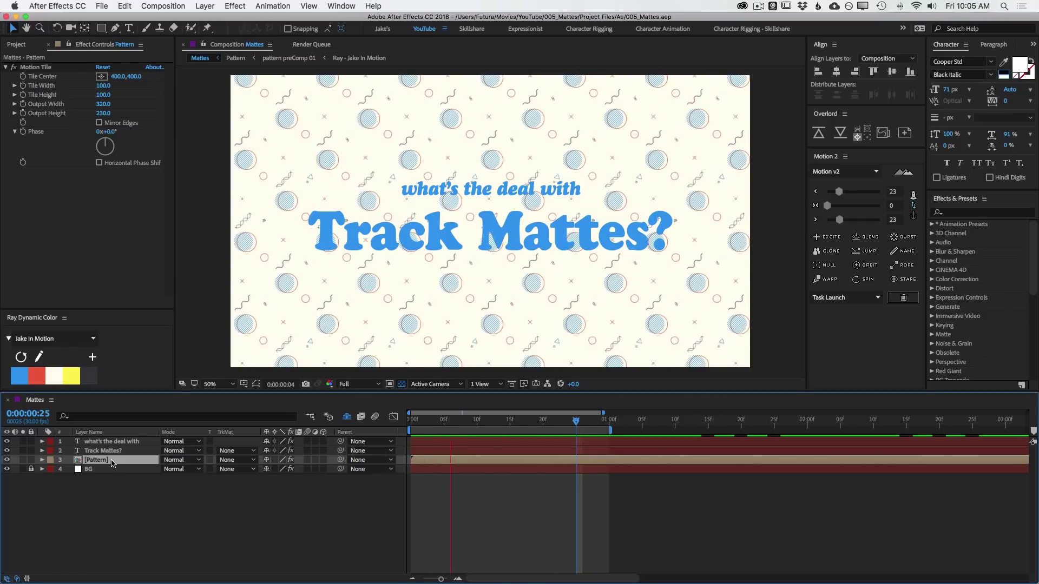
{"action": "left_click", "coordinate": [129, 450]}
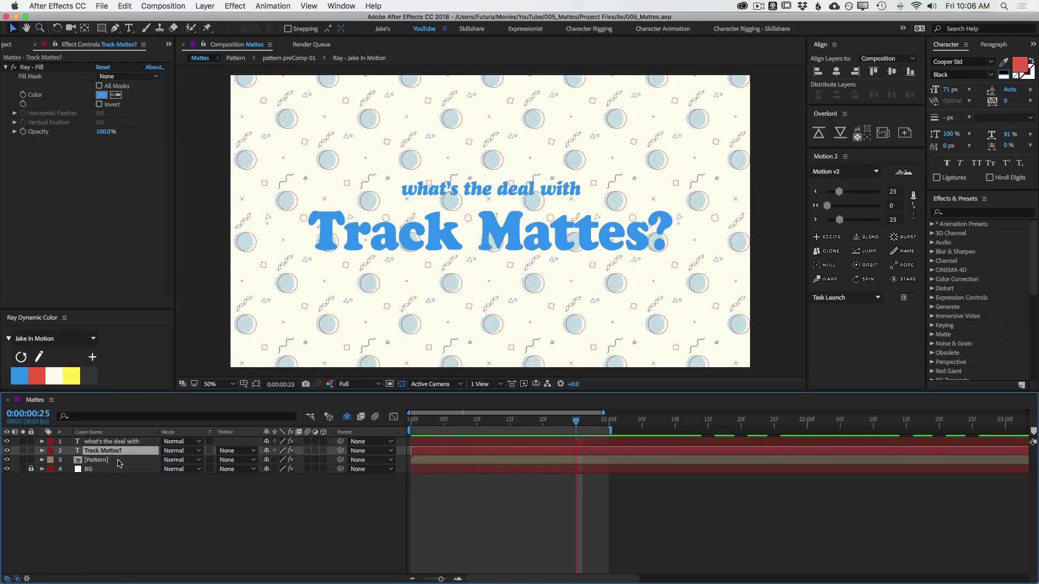
{"action": "left_click", "coordinate": [122, 463]}
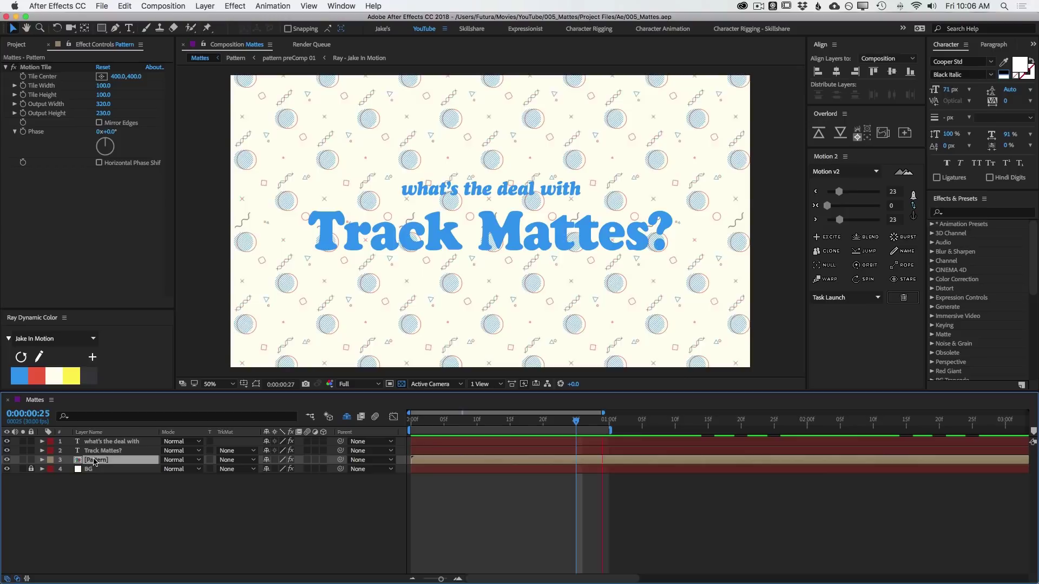
{"action": "left_click", "coordinate": [117, 451]}
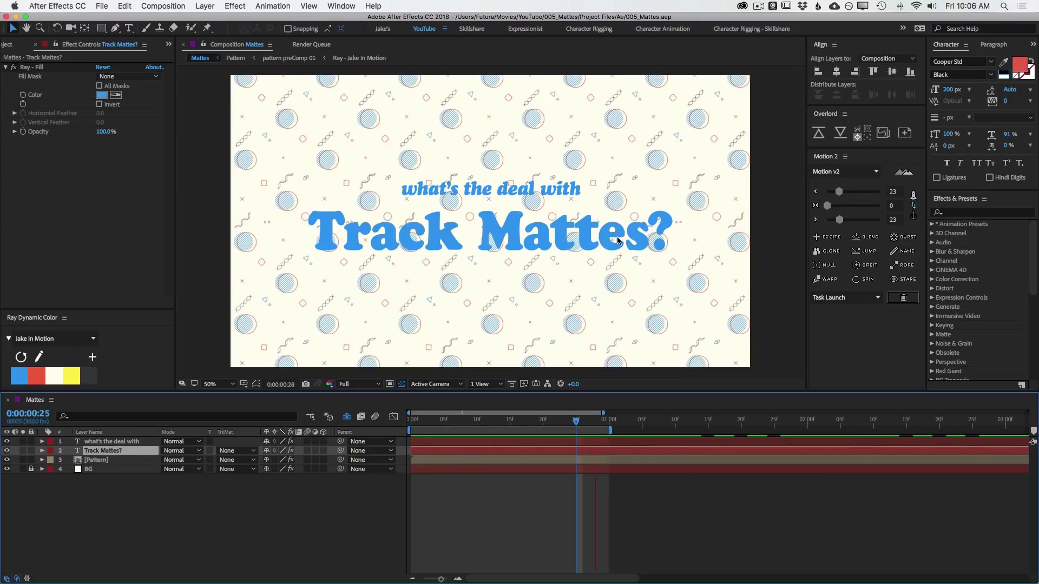
{"action": "left_click", "coordinate": [101, 462]}
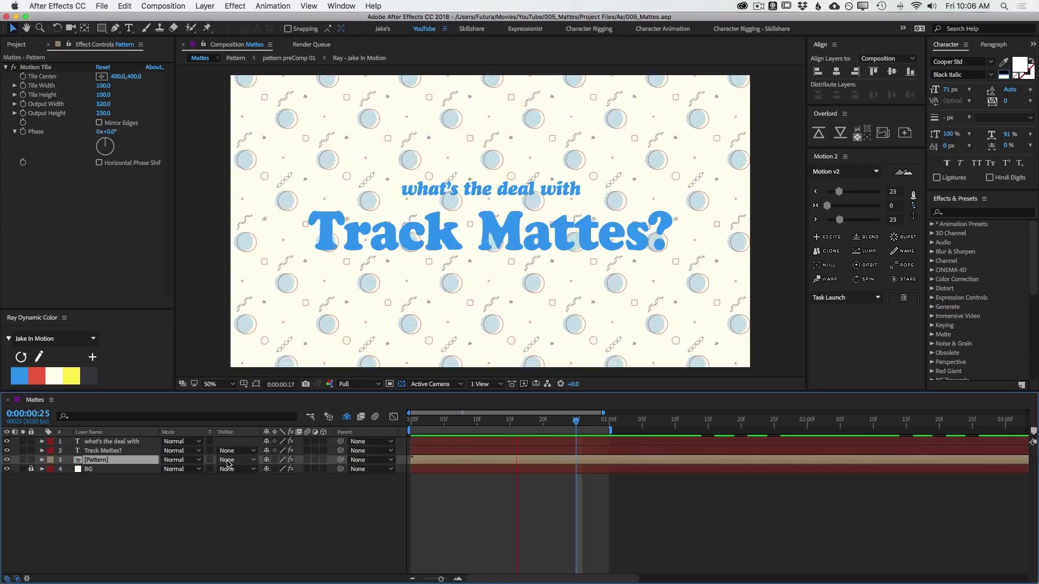
{"action": "left_click", "coordinate": [116, 452]}
{"action": "left_click", "coordinate": [116, 461]}
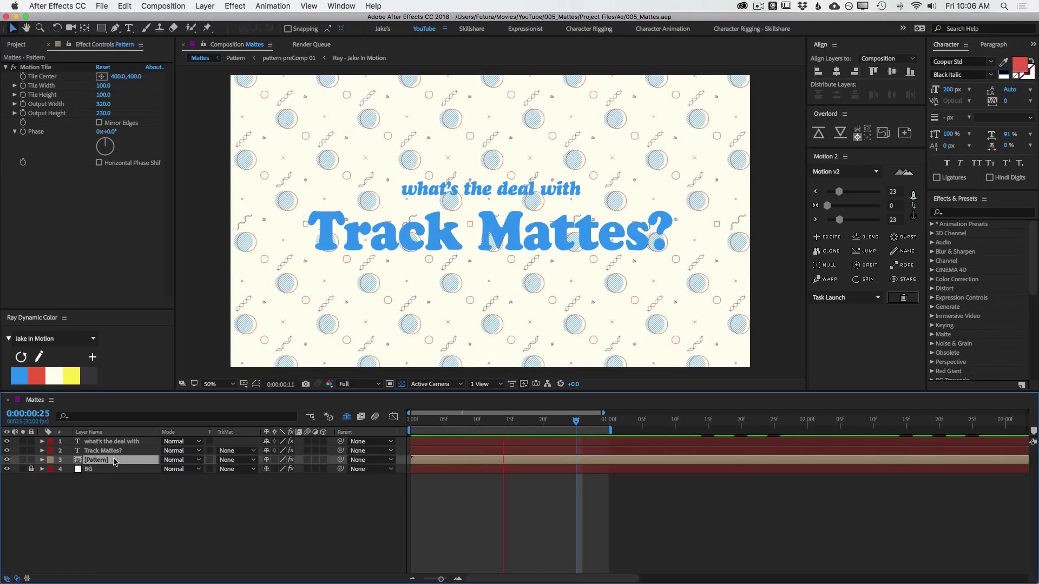
{"action": "left_click", "coordinate": [238, 461]}
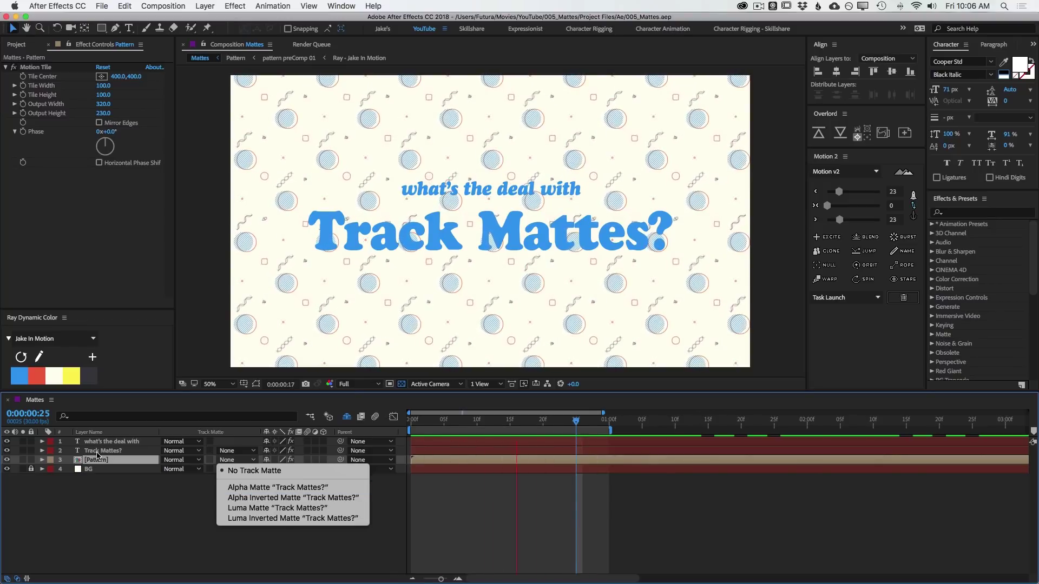
- Set the Pattern layer's TrkMat to Alpha Matte "Track Mattes?"
{"action": "left_click", "coordinate": [320, 489]}
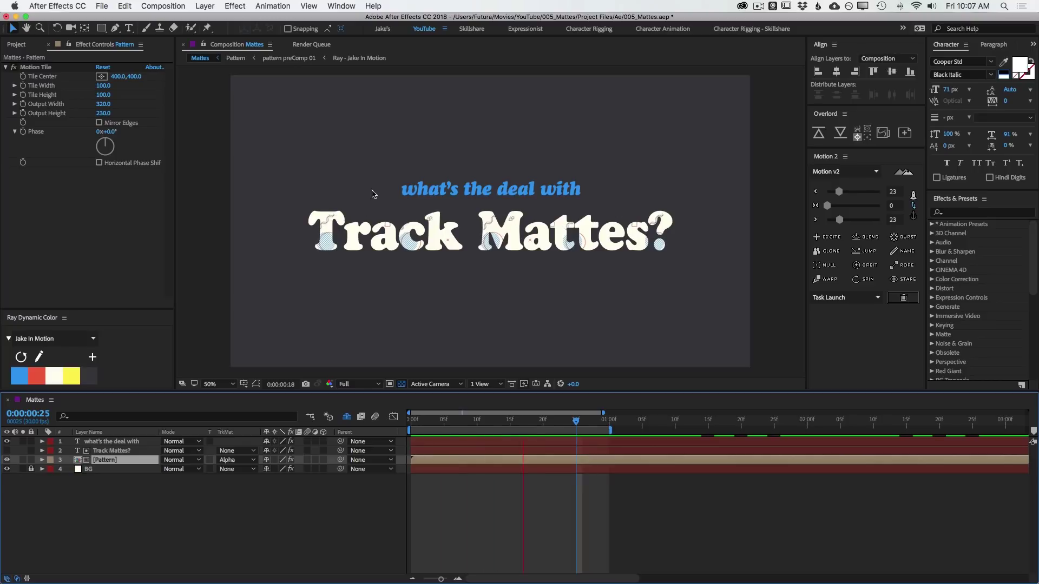
{"action": "left_click", "coordinate": [234, 462]}
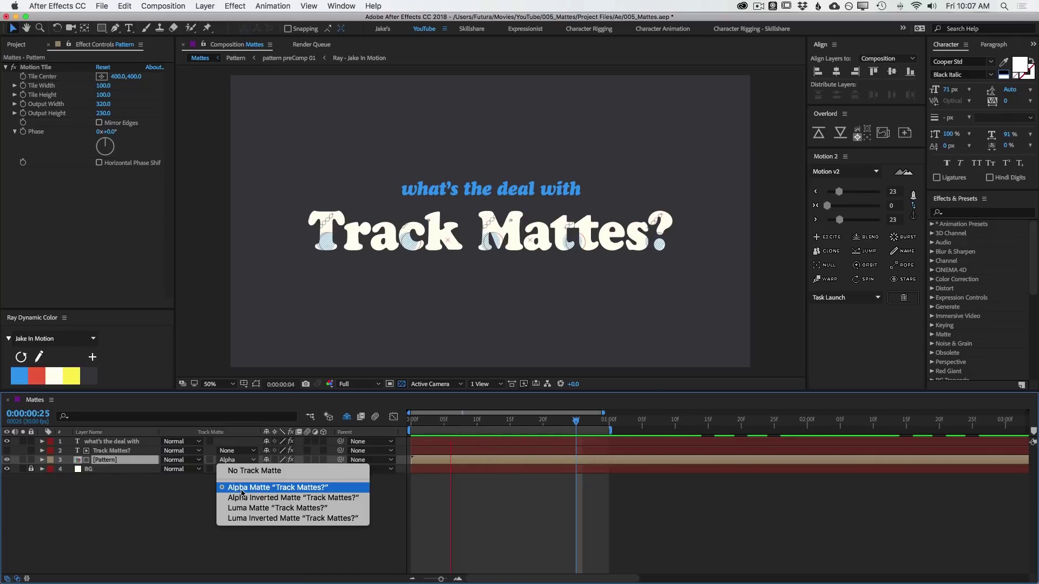
{"action": "left_click", "coordinate": [242, 493]}
{"action": "left_click", "coordinate": [118, 455]}
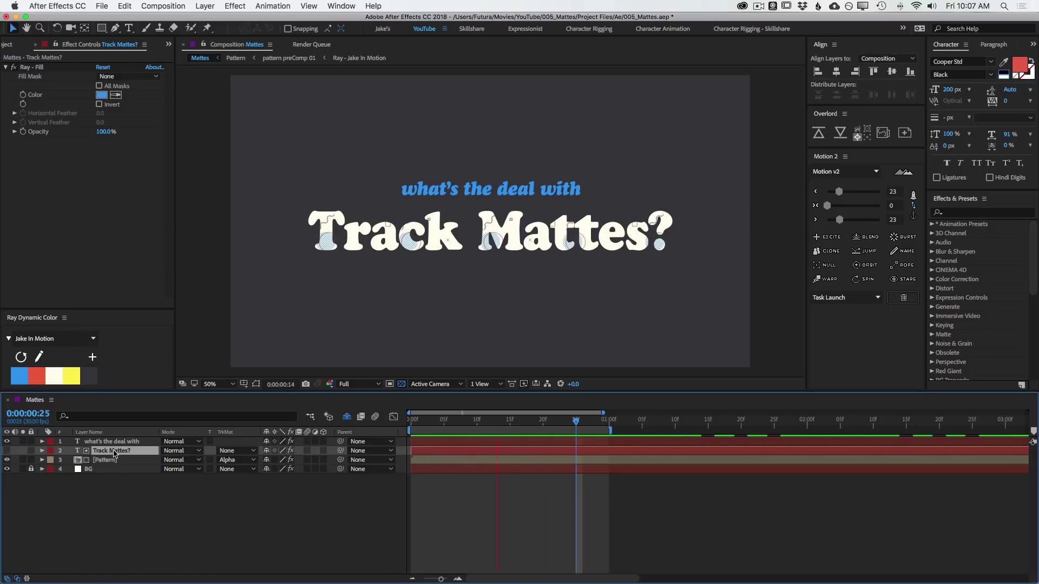
{"action": "left_click", "coordinate": [116, 460]}
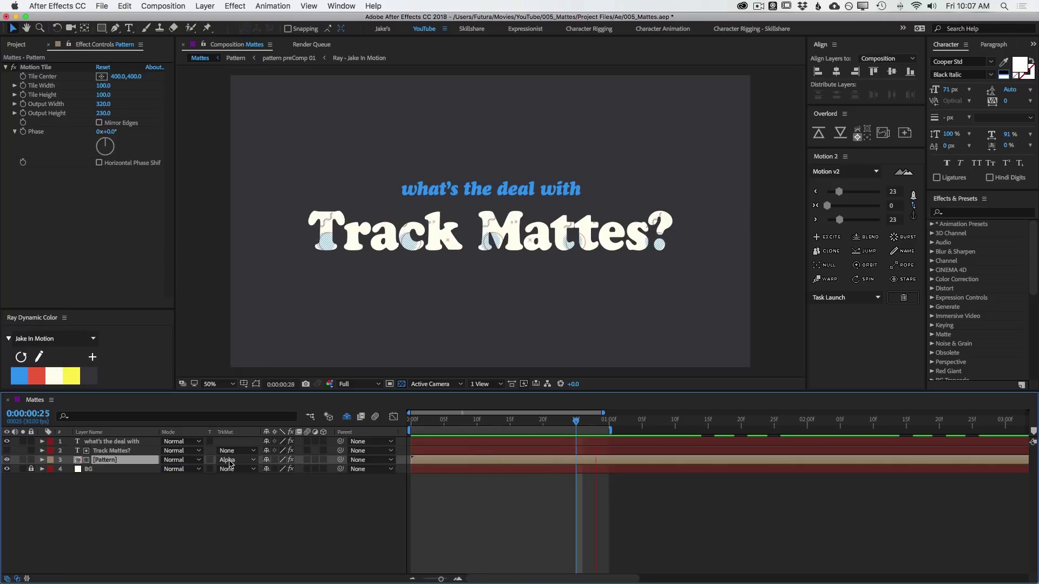
{"action": "left_click", "coordinate": [128, 451]}
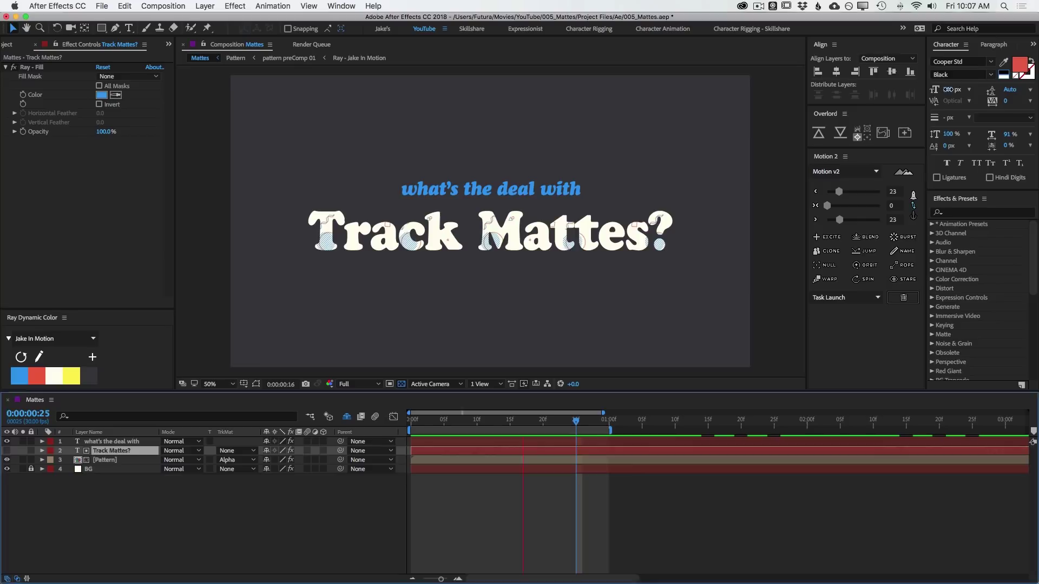
{"action": "left_click_drag", "start_coordinate": [948, 89], "coordinate": [988, 92]}
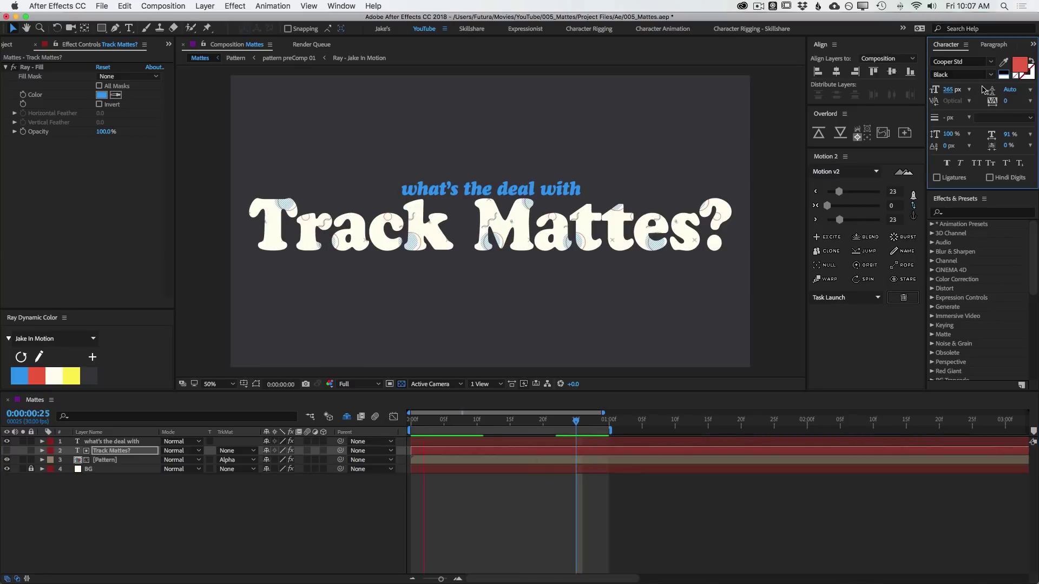
{"action": "left_click", "coordinate": [962, 63]}
{"action": "left_click", "coordinate": [924, 191]}
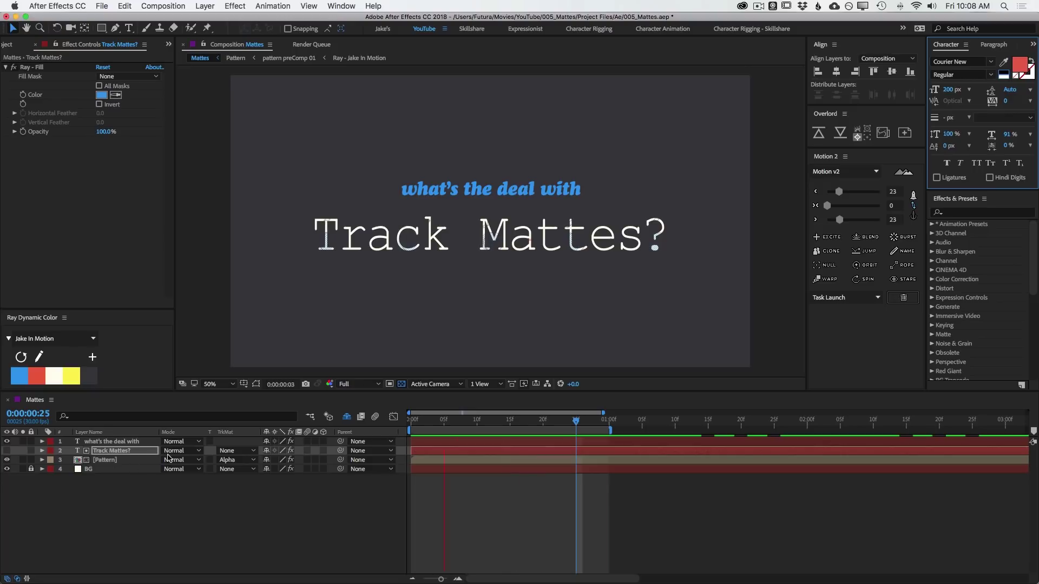
{"action": "left_click", "coordinate": [118, 458]}
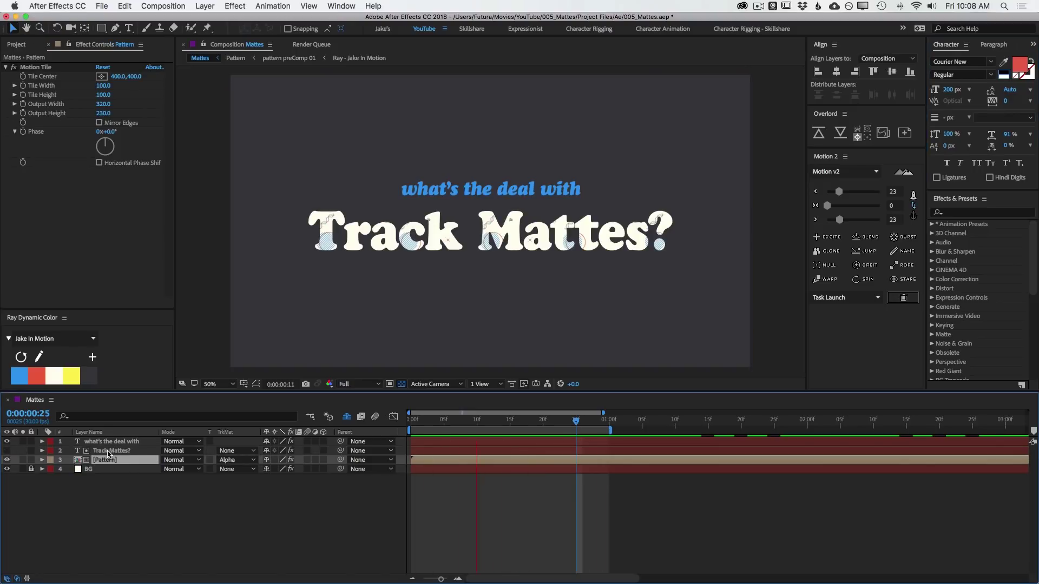
{"action": "left_click", "coordinate": [108, 452]}
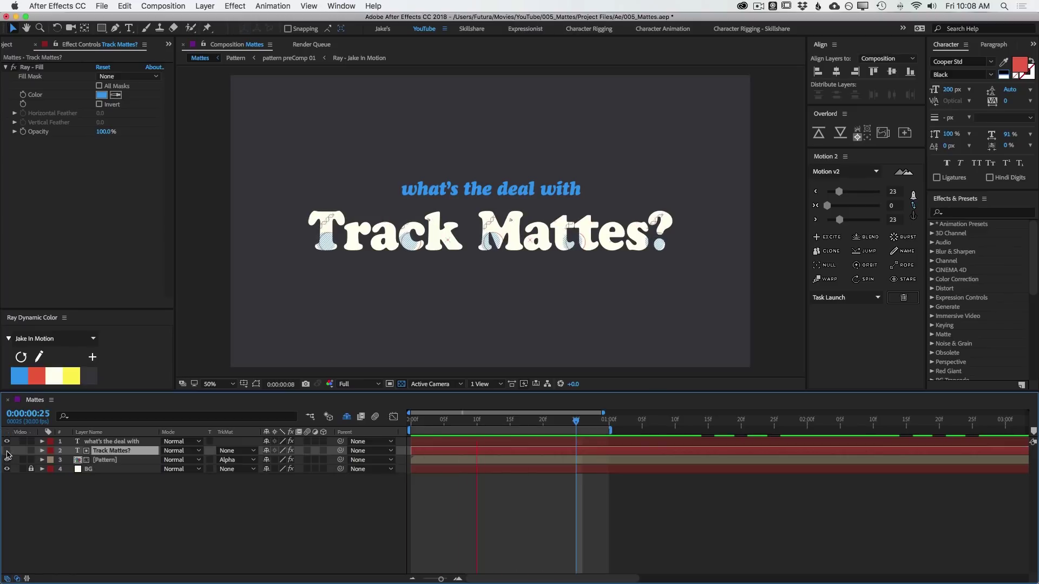
{"action": "left_click", "coordinate": [8, 454]}
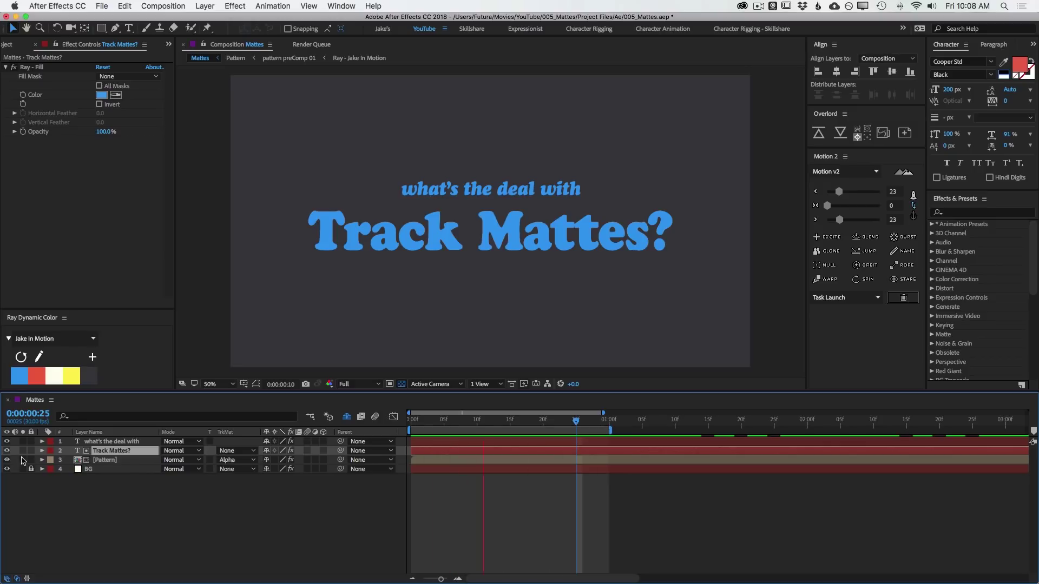
{"action": "left_click", "coordinate": [7, 453]}
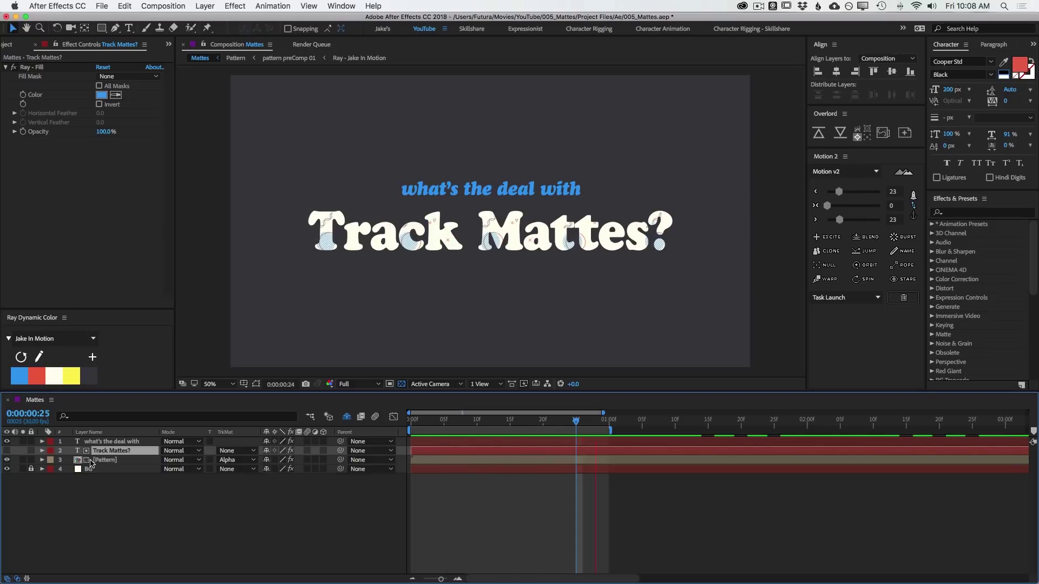
{"action": "left_click", "coordinate": [106, 461]}
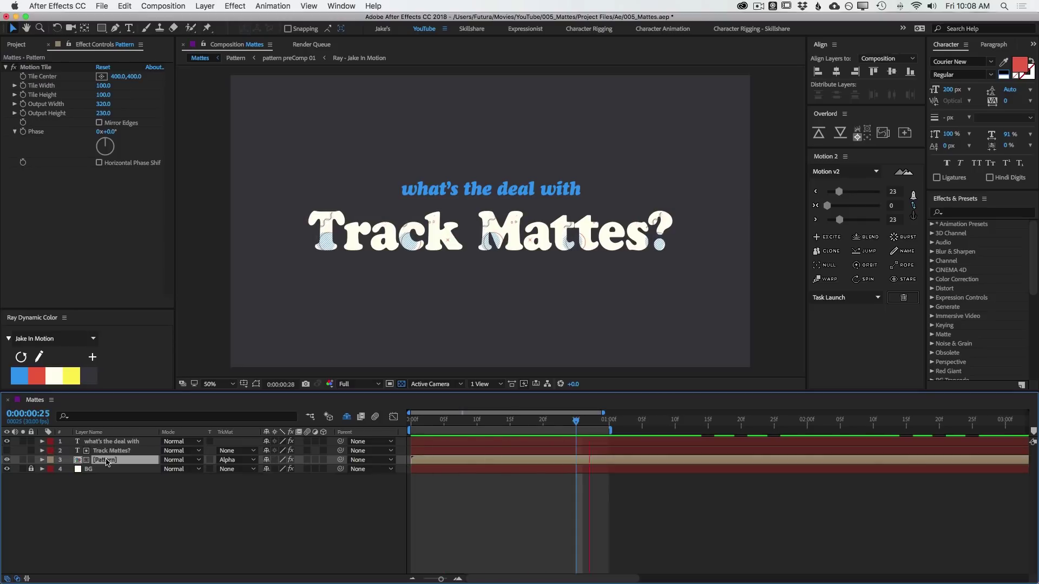
{"action": "left_click", "coordinate": [106, 452]}
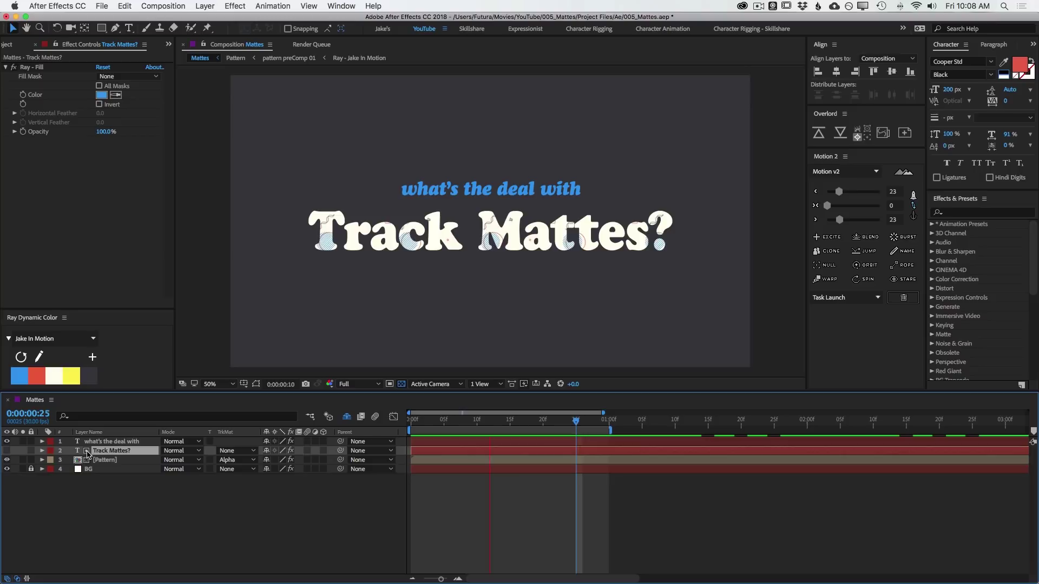
{"action": "left_click", "coordinate": [88, 460]}
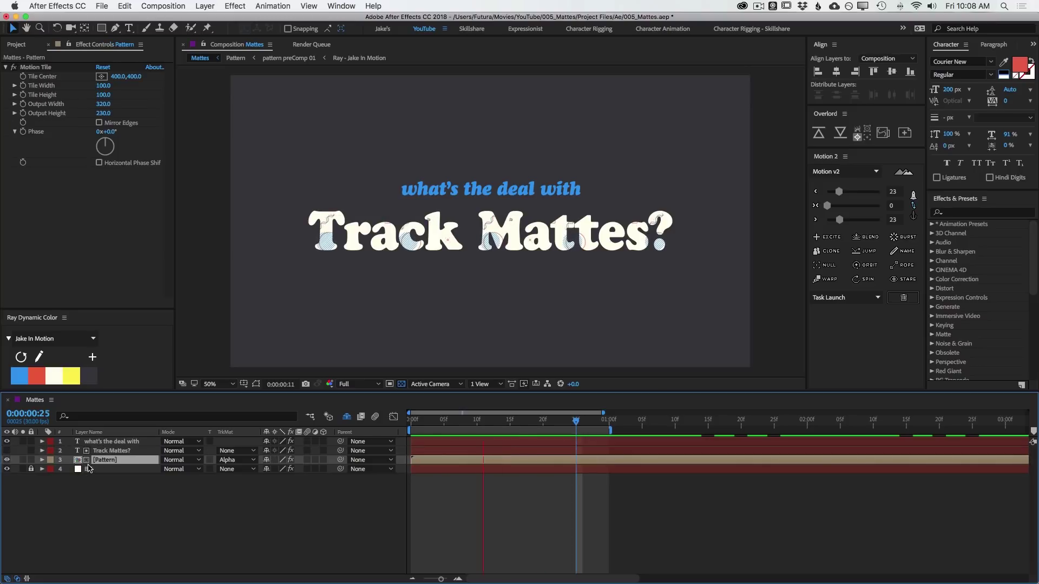
{"action": "left_click", "coordinate": [7, 469]}
{"action": "left_click", "coordinate": [6, 469]}
{"action": "left_click", "coordinate": [233, 460]}
{"action": "left_click", "coordinate": [233, 460]}
{"action": "left_click", "coordinate": [234, 460]}
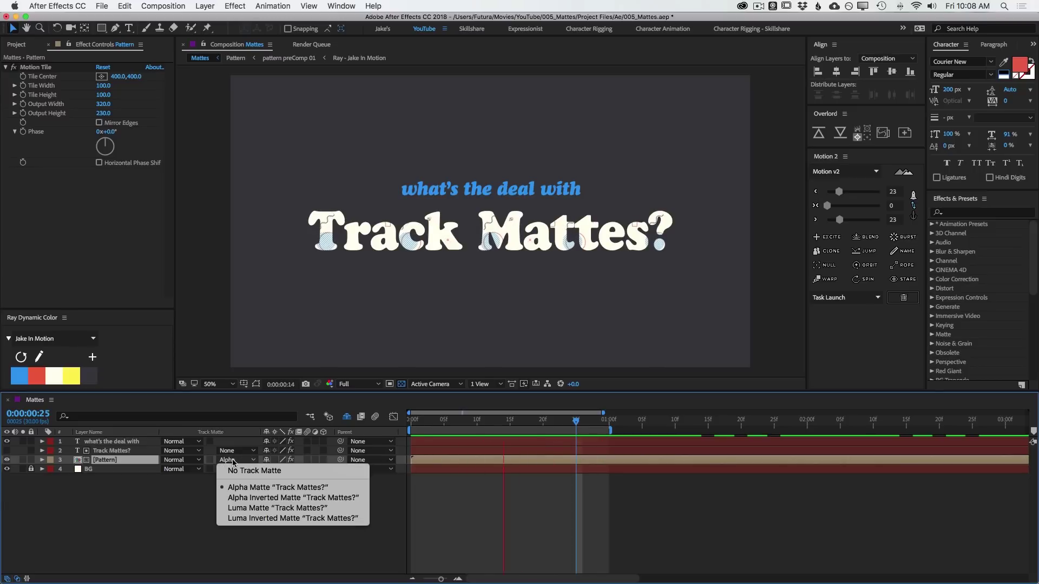
{"action": "left_click", "coordinate": [310, 499]}
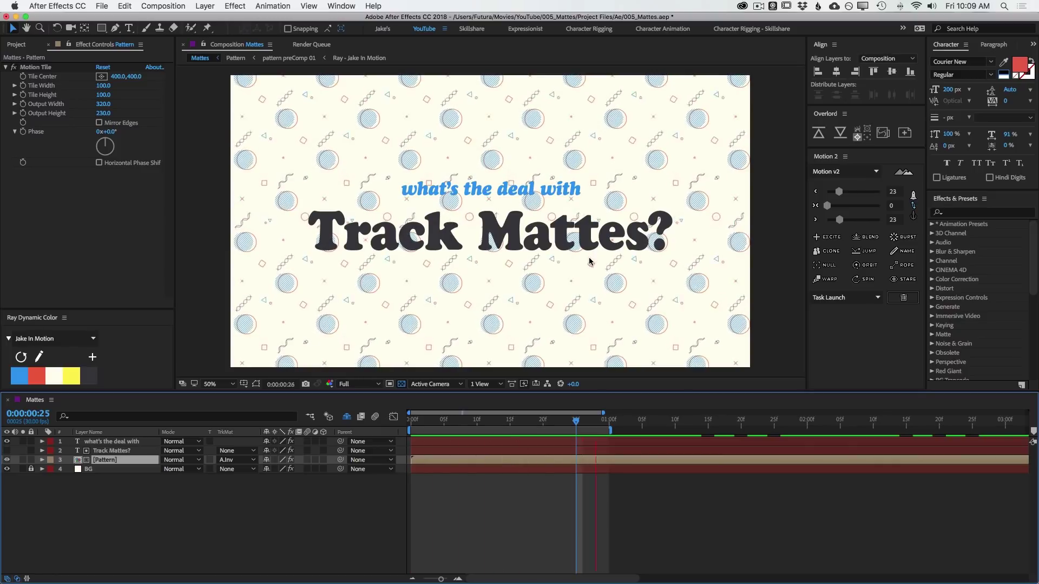
{"action": "left_click", "coordinate": [111, 450]}
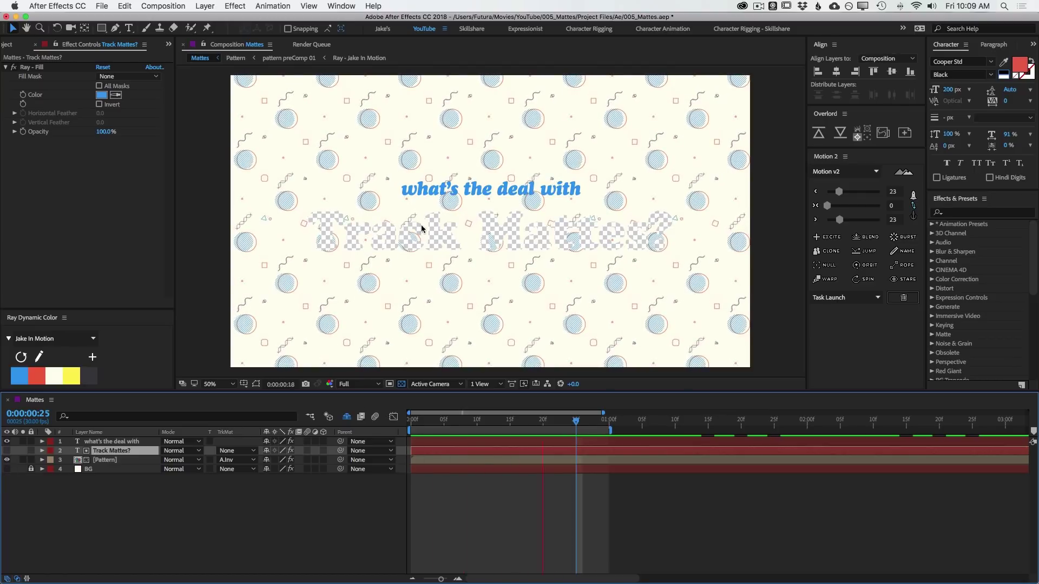
{"action": "left_click", "coordinate": [6, 469]}
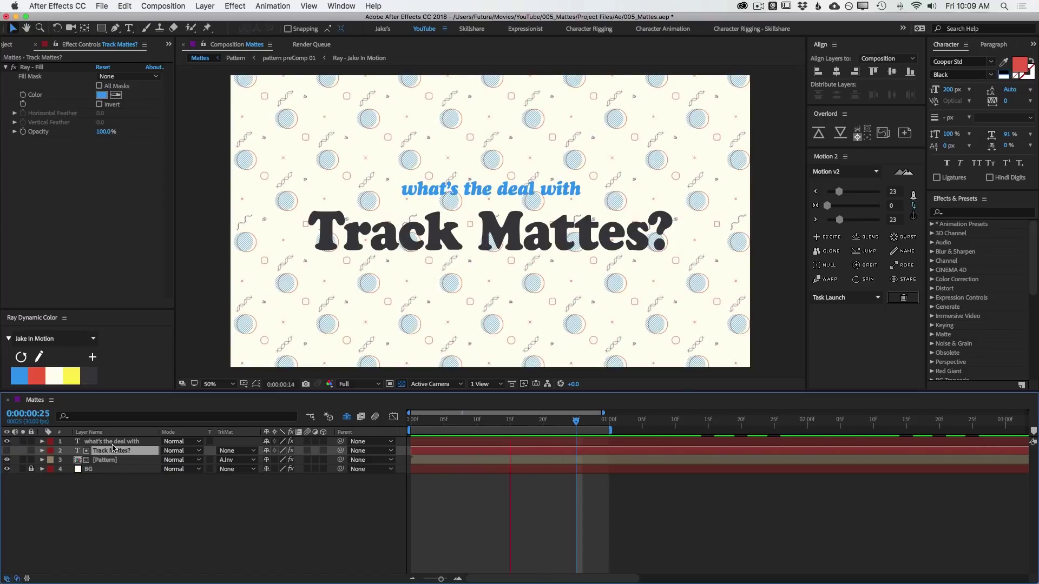
{"action": "left_click", "coordinate": [237, 460]}
{"action": "left_click", "coordinate": [252, 485]}
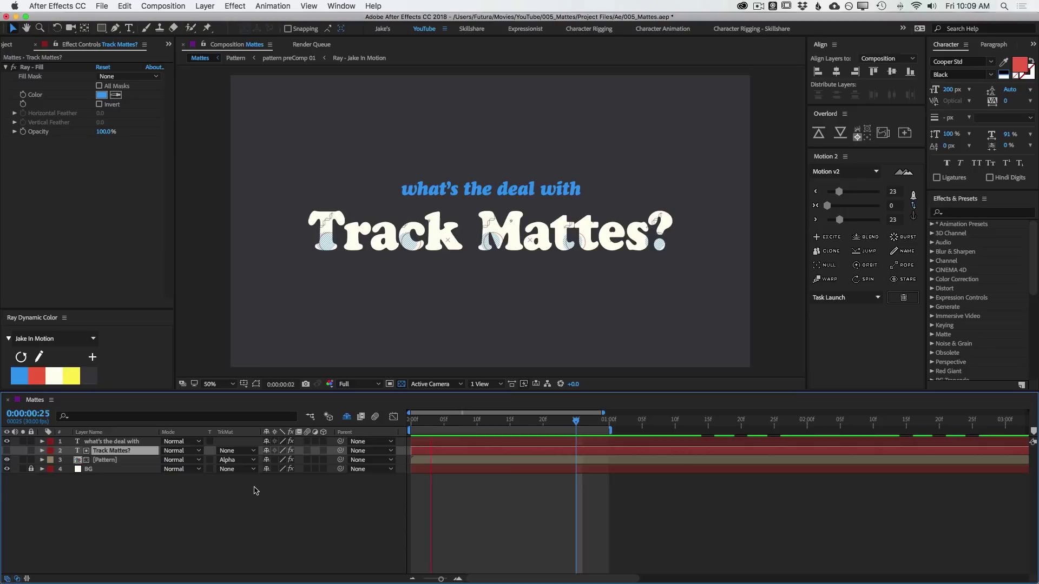
- Duplicate the Pattern layer with Cmd+D and toggle visibility so the copy fills 'what's the deal with'
{"action": "left_click", "coordinate": [120, 462]}
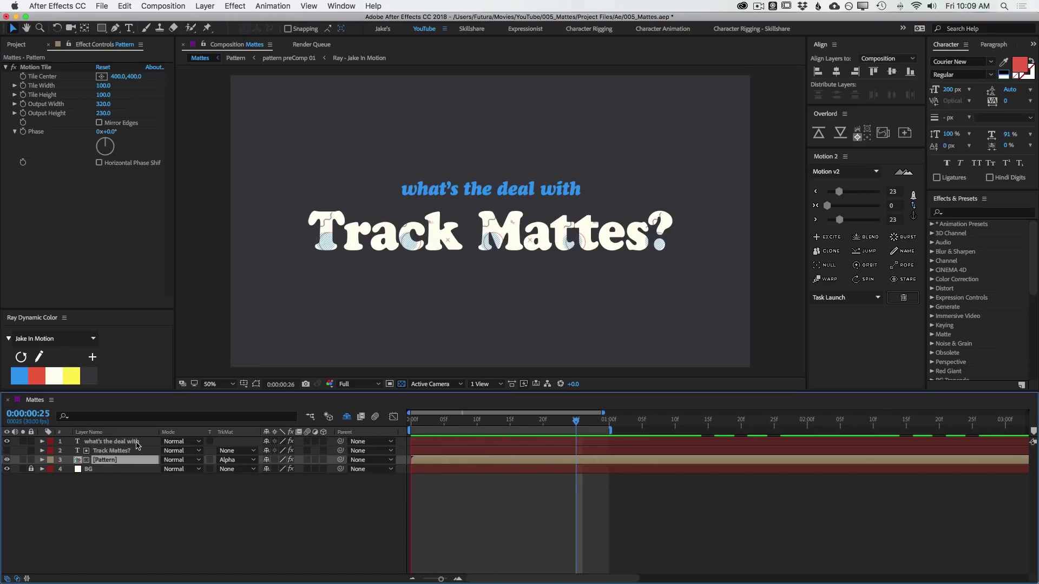
{"action": "key", "text": "super+d"}
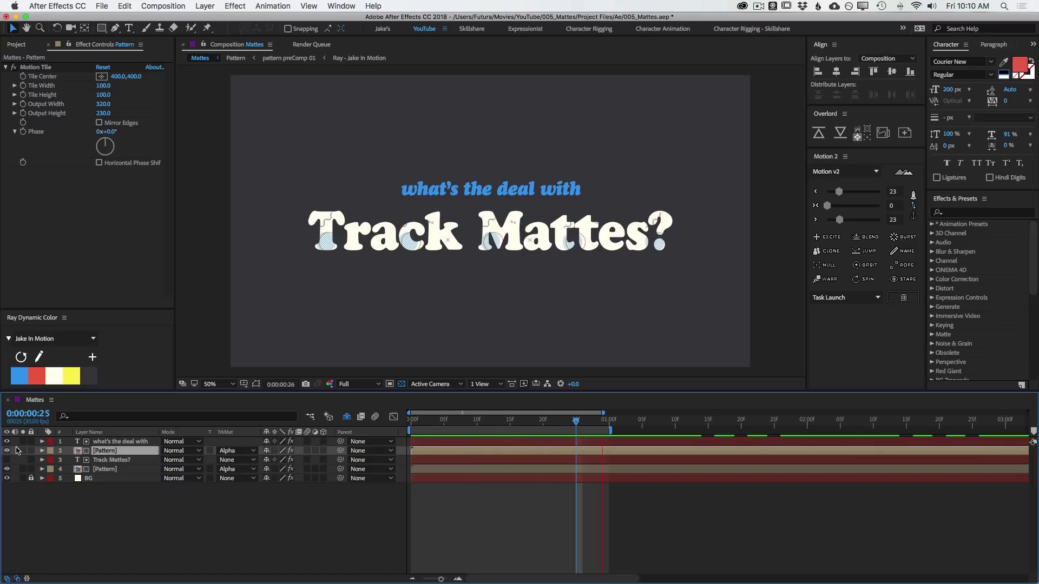
{"action": "left_click_drag", "start_coordinate": [7, 443], "coordinate": [7, 450]}
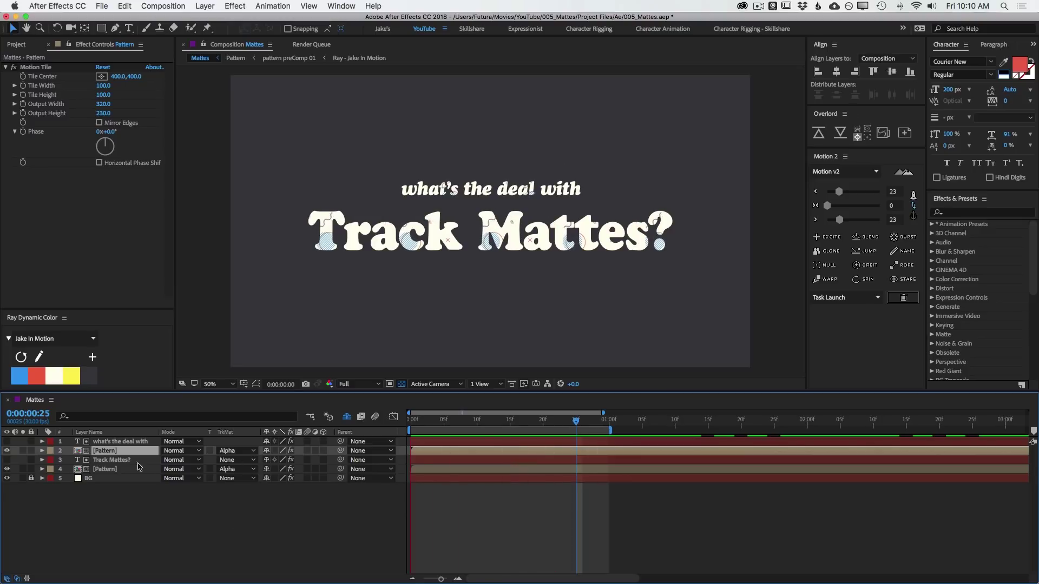
- Set the lower Pattern layer's track matte to None
{"action": "left_click", "coordinate": [118, 461]}
{"action": "left_click", "coordinate": [111, 469]}
{"action": "left_click", "coordinate": [236, 469]}
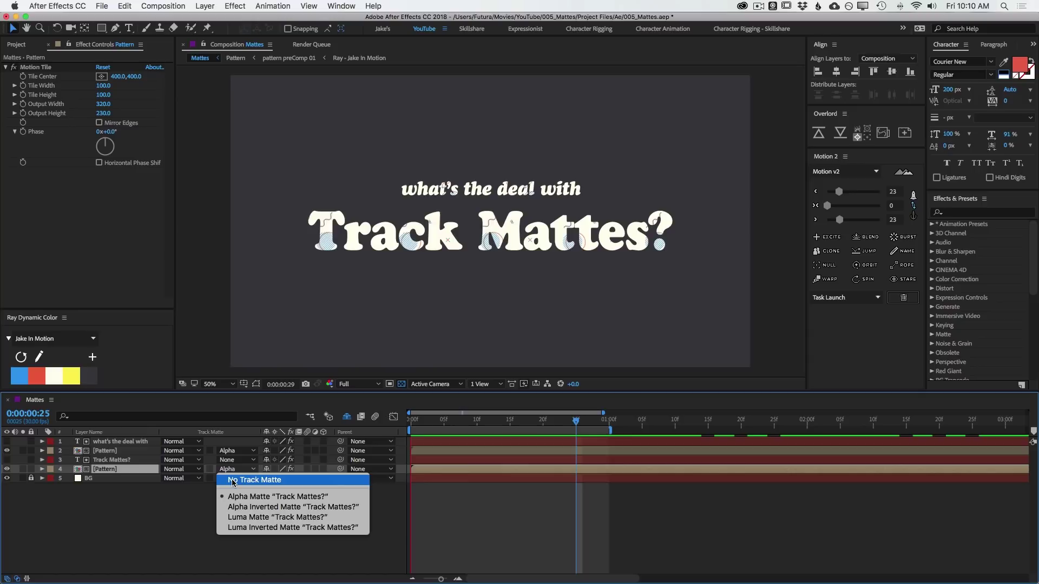
{"action": "left_click", "coordinate": [254, 480]}
- Move Track Mattes? below the pattern copy and set its TrkMat to Alpha Matte "[Pattern]"
{"action": "left_click", "coordinate": [106, 460]}
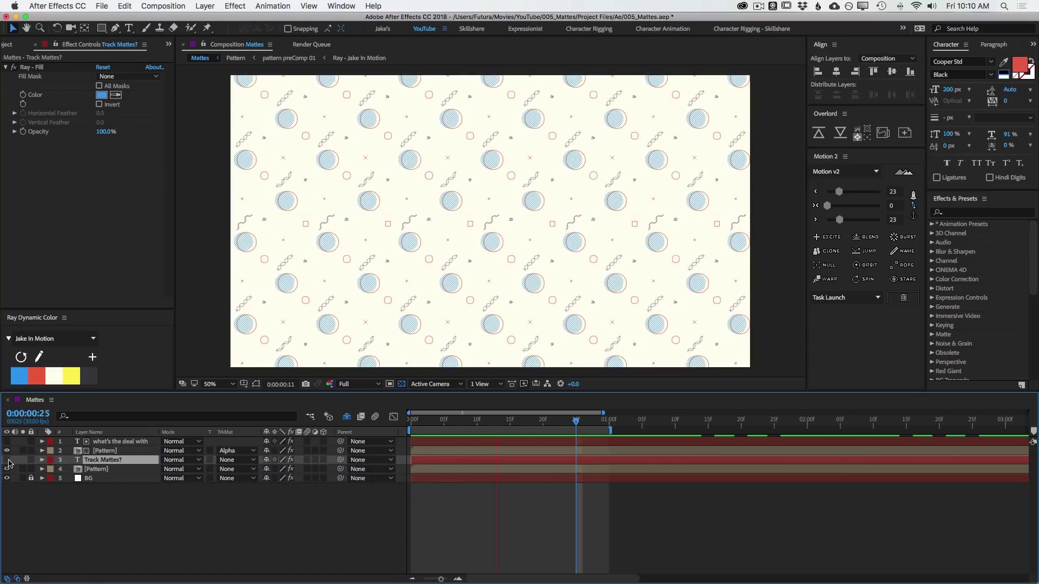
{"action": "left_click_drag", "start_coordinate": [106, 461], "coordinate": [111, 475]}
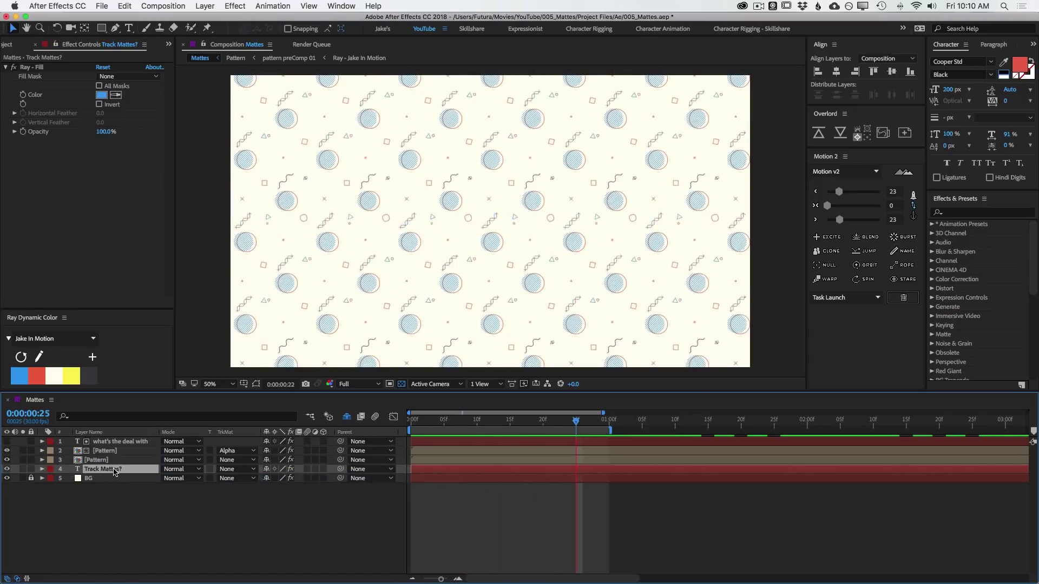
{"action": "left_click", "coordinate": [235, 469]}
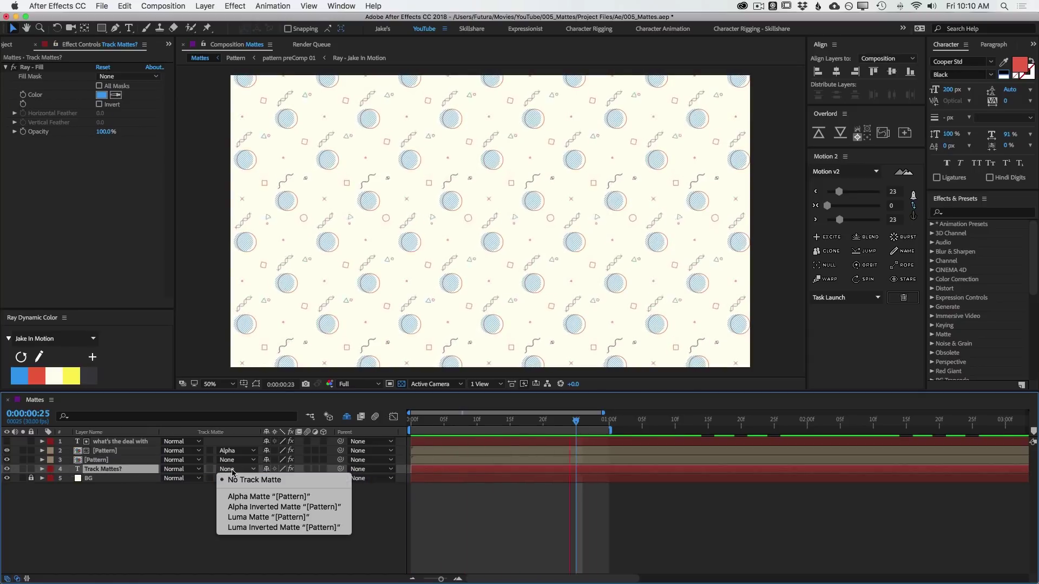
{"action": "left_click", "coordinate": [244, 498]}
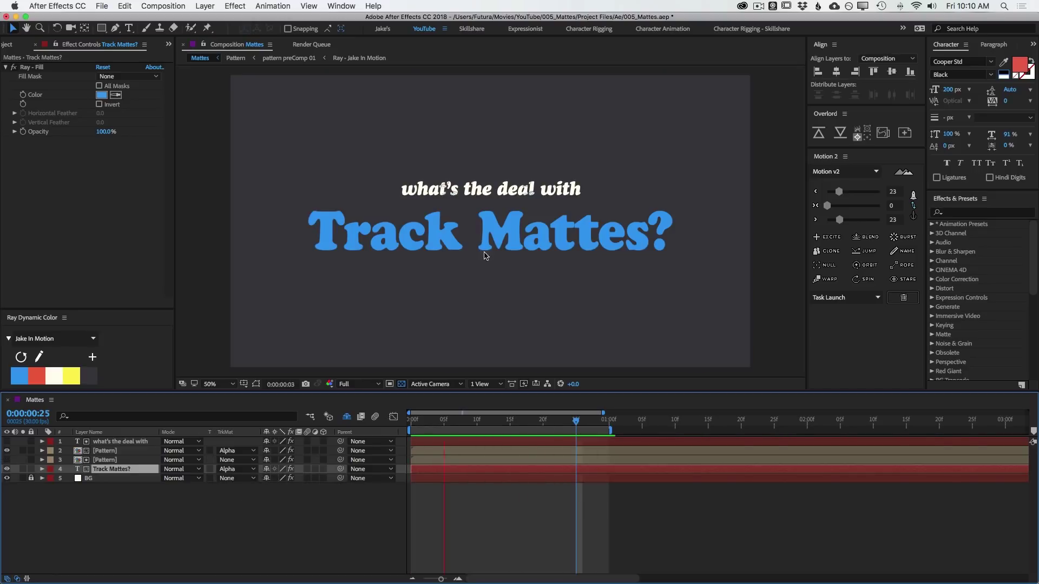
{"action": "left_click", "coordinate": [104, 460]}
{"action": "left_click", "coordinate": [6, 460]}
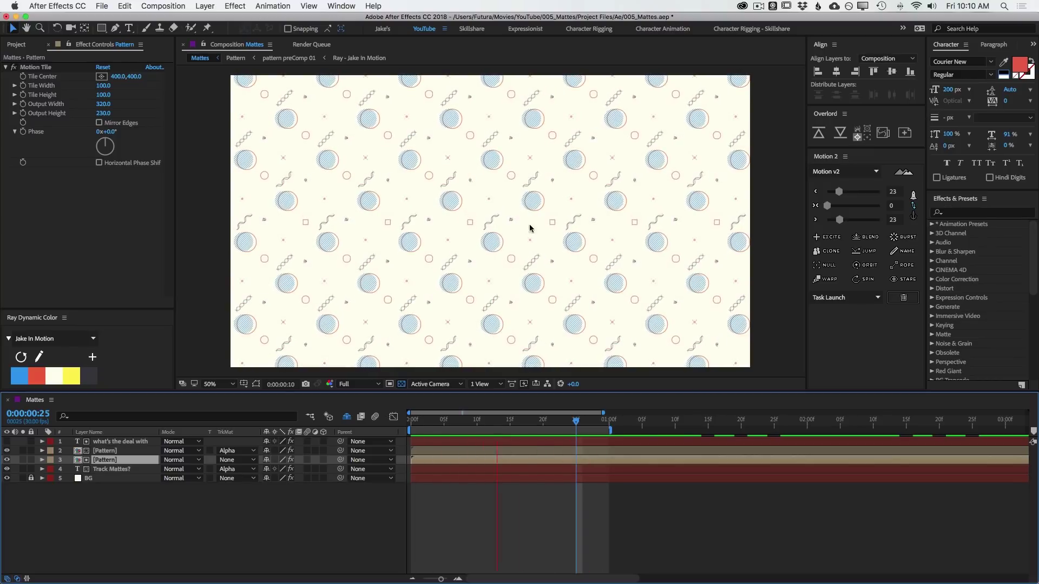
{"action": "left_click", "coordinate": [7, 461]}
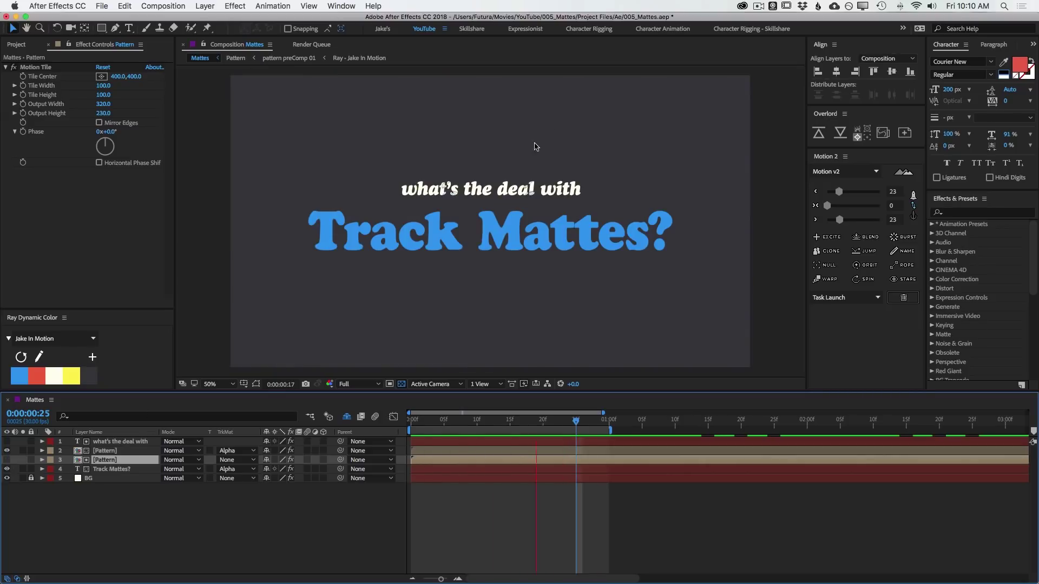
- Scrub the Pattern layer's Scale, trying 42% and 26%, checking the size in the viewer
{"action": "key", "text": "s"}
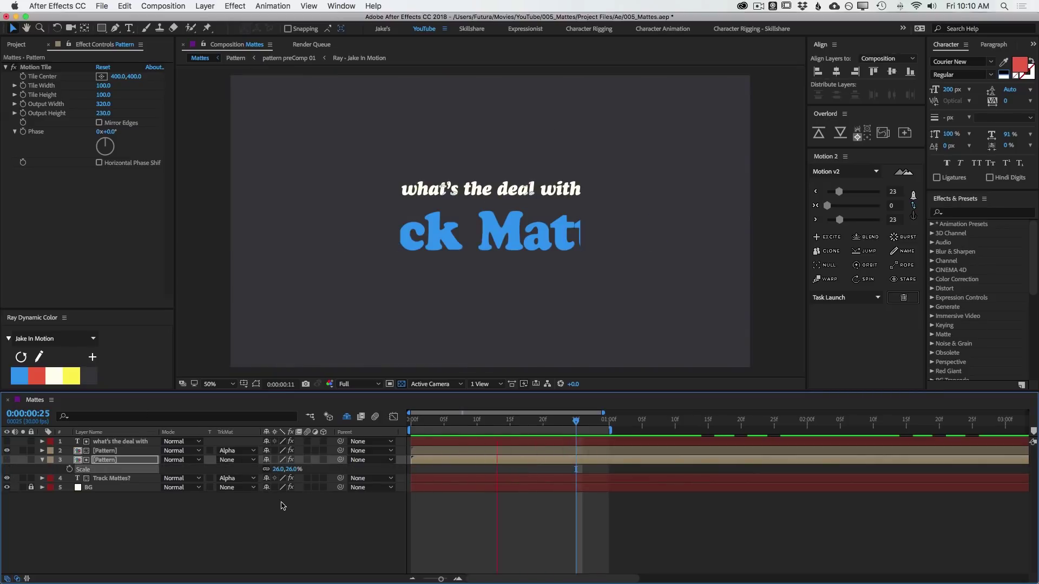
{"action": "left_click_drag", "start_coordinate": [279, 470], "coordinate": [288, 470]}
{"action": "left_click", "coordinate": [7, 460]}
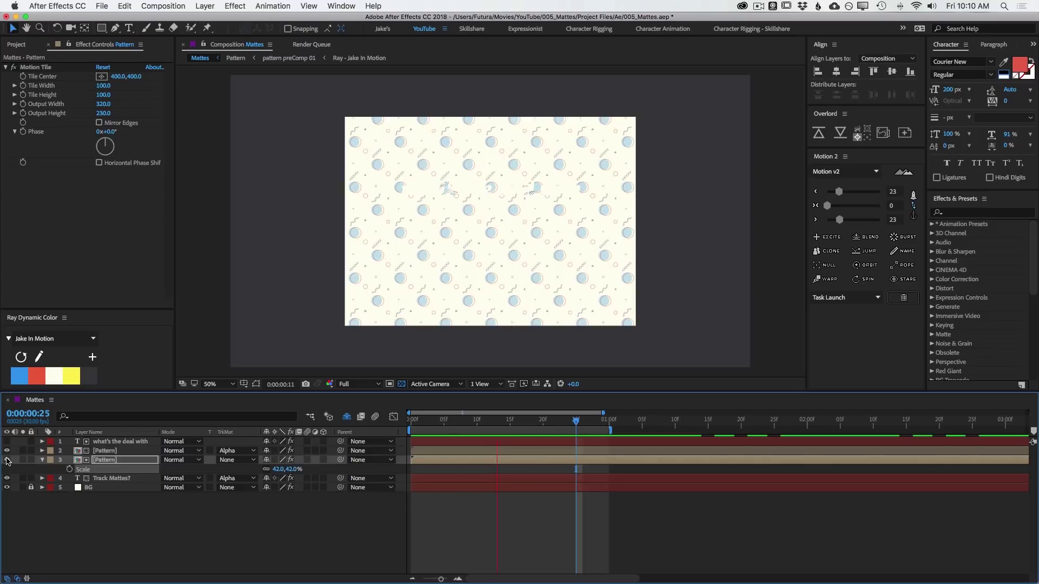
{"action": "left_click", "coordinate": [7, 460]}
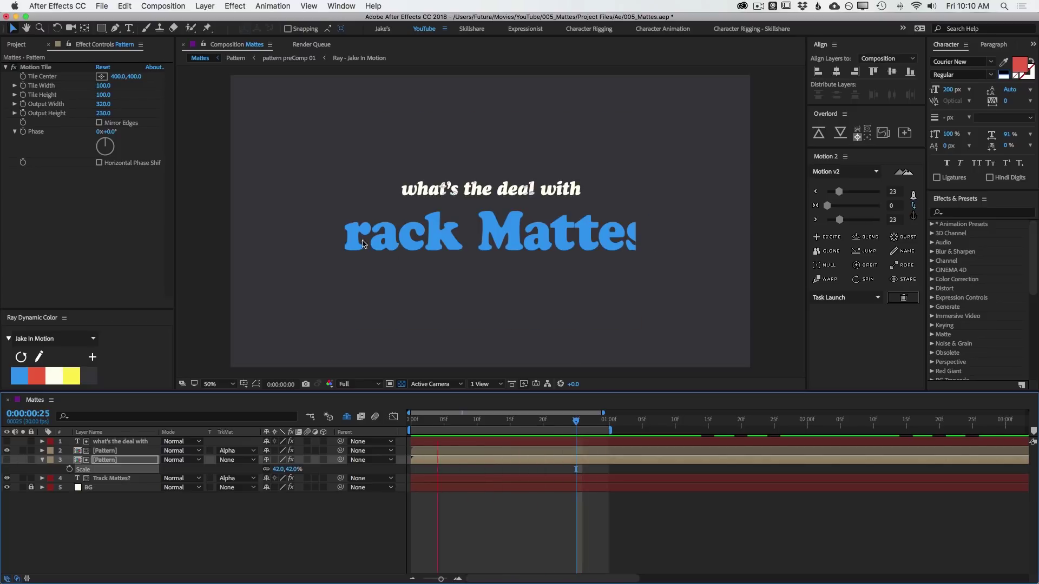
{"action": "left_click_drag", "start_coordinate": [276, 470], "coordinate": [262, 470]}
{"action": "left_click", "coordinate": [7, 460]}
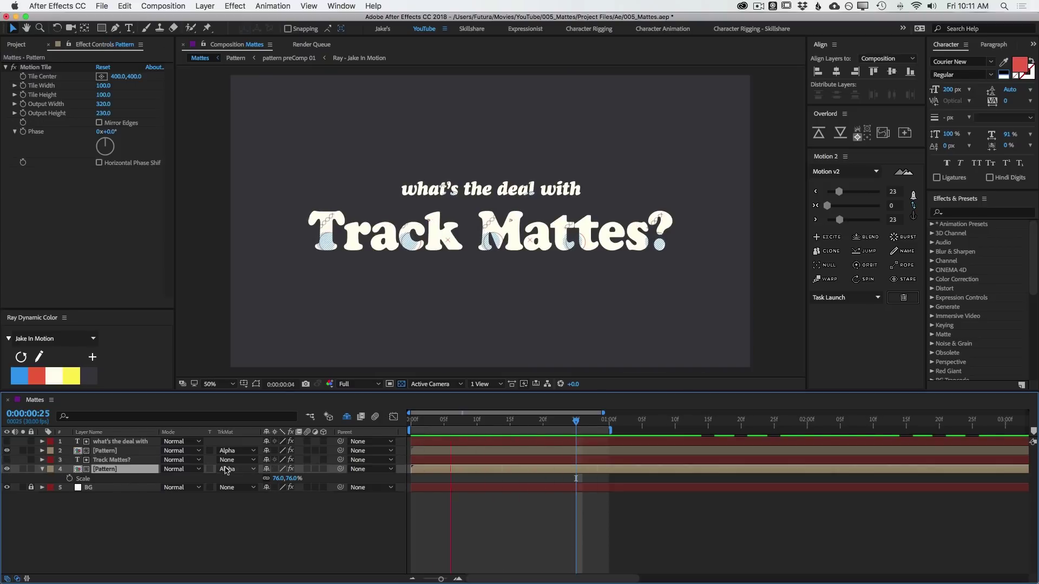
- Apply Venetian Blinds, found by searching 'venetian', to the Track Mattes? layer
{"action": "left_click", "coordinate": [117, 461]}
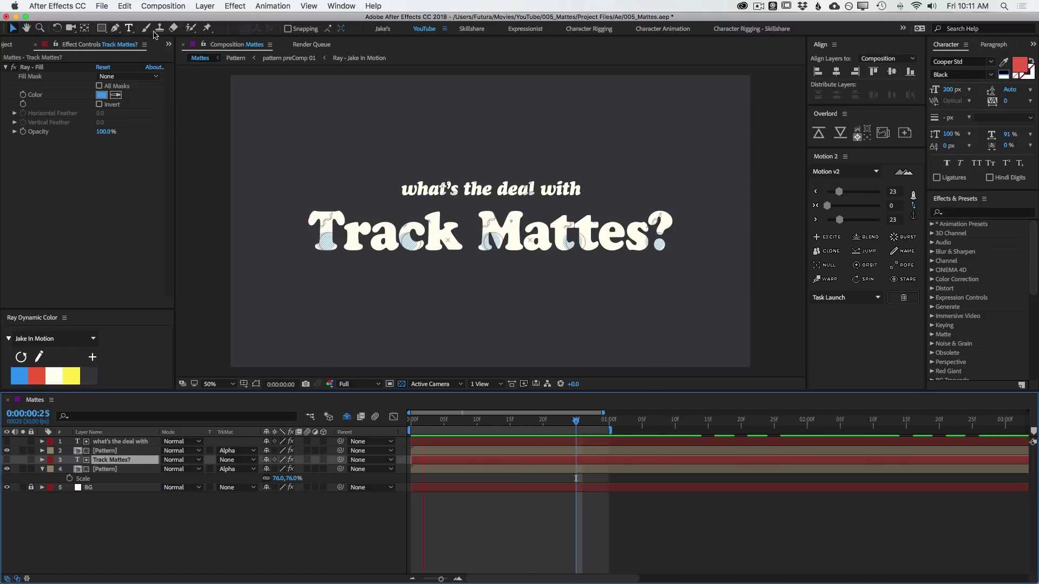
{"action": "left_click", "coordinate": [969, 215]}
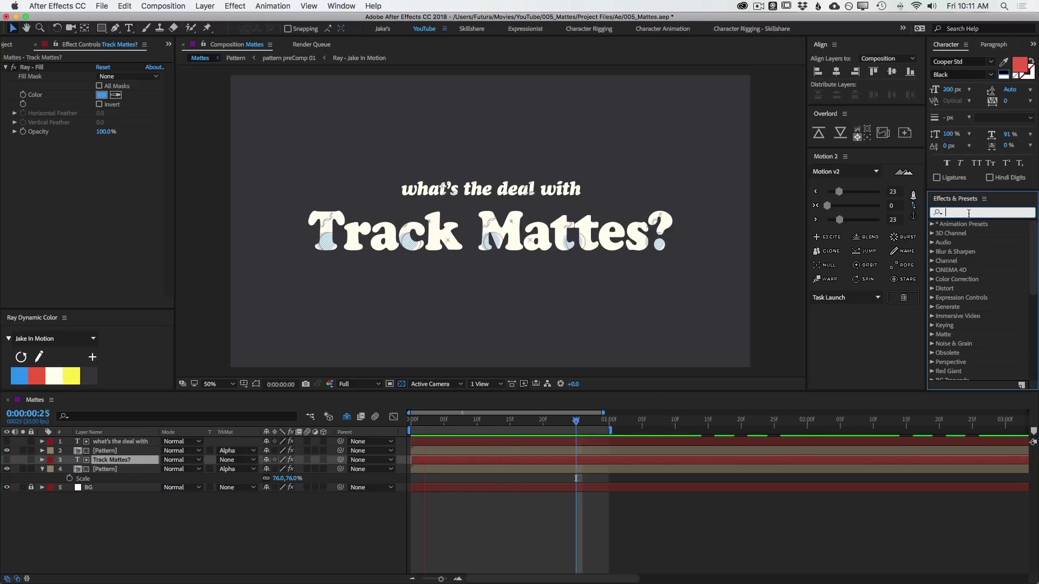
{"action": "type", "text": "venetian"}
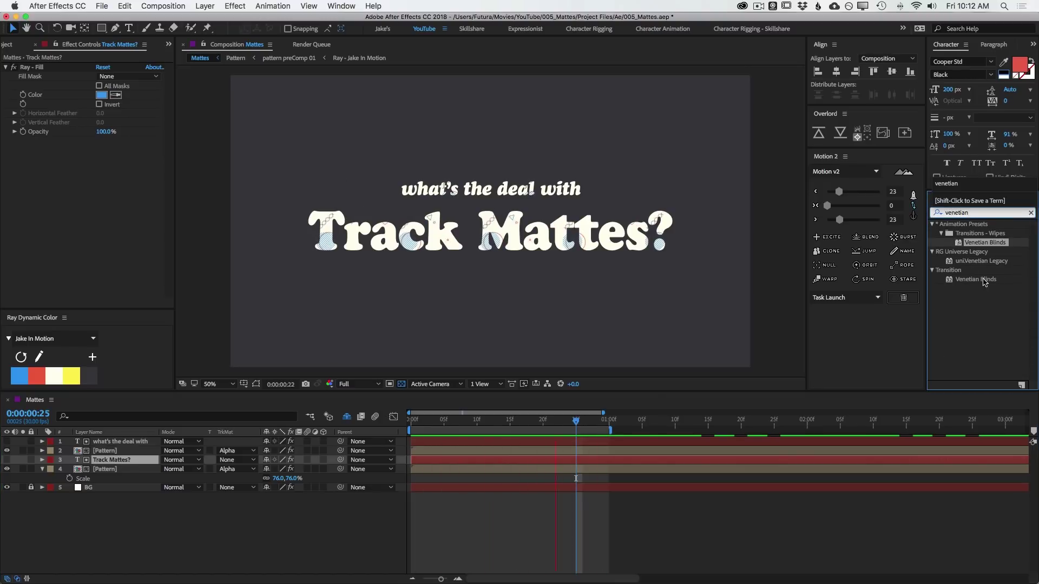
{"action": "left_click_drag", "start_coordinate": [984, 282], "coordinate": [138, 206]}
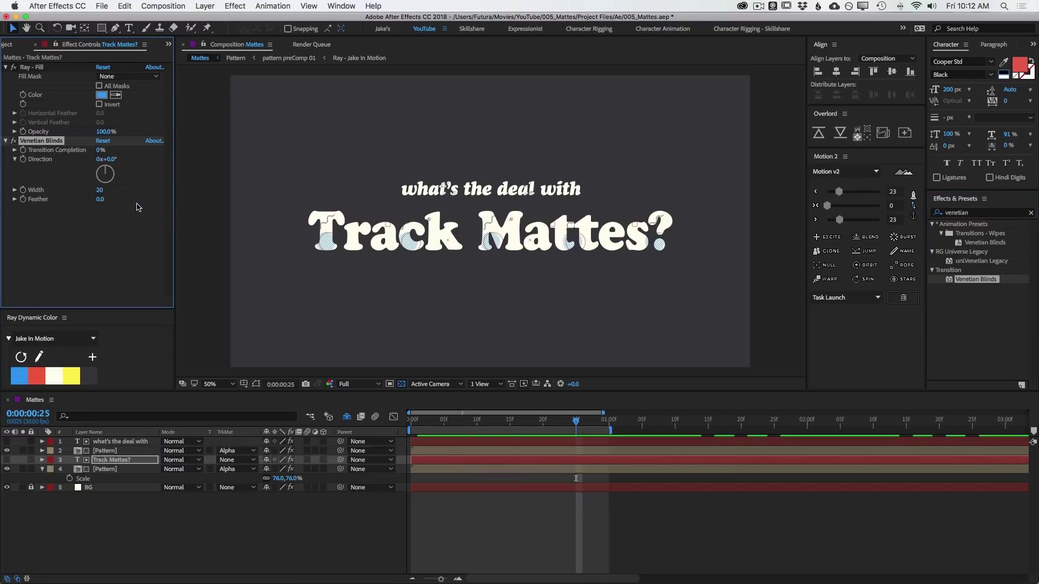
- Set the blinds' Transition Completion, Direction and Width 8, finishing at 51% completion
{"action": "left_click", "coordinate": [99, 151]}
{"action": "type", "text": "25"}
{"action": "key", "text": "Return"}
{"action": "left_click", "coordinate": [111, 160]}
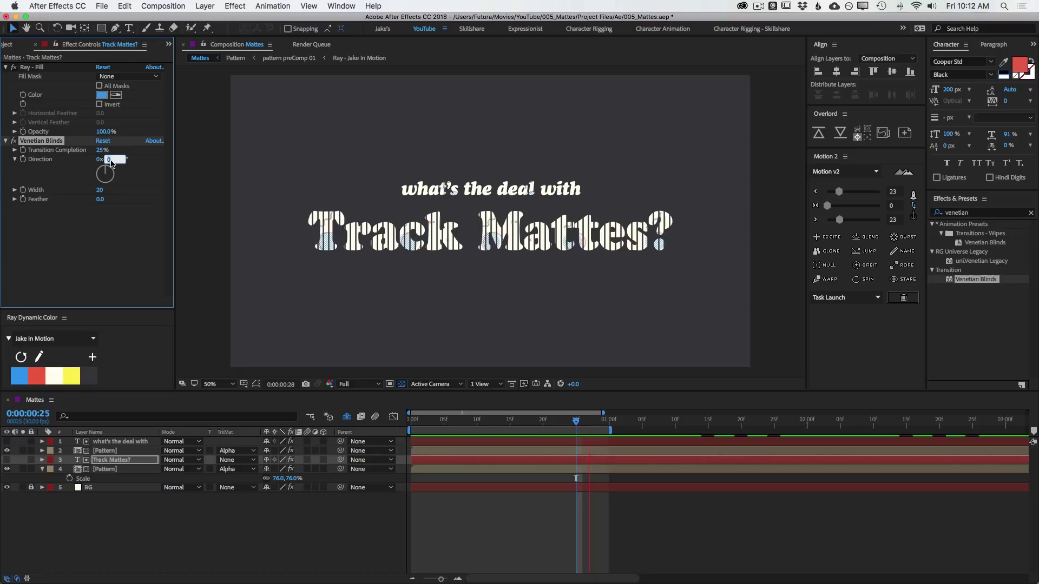
{"action": "type", "text": "90"}
{"action": "key", "text": "Return"}
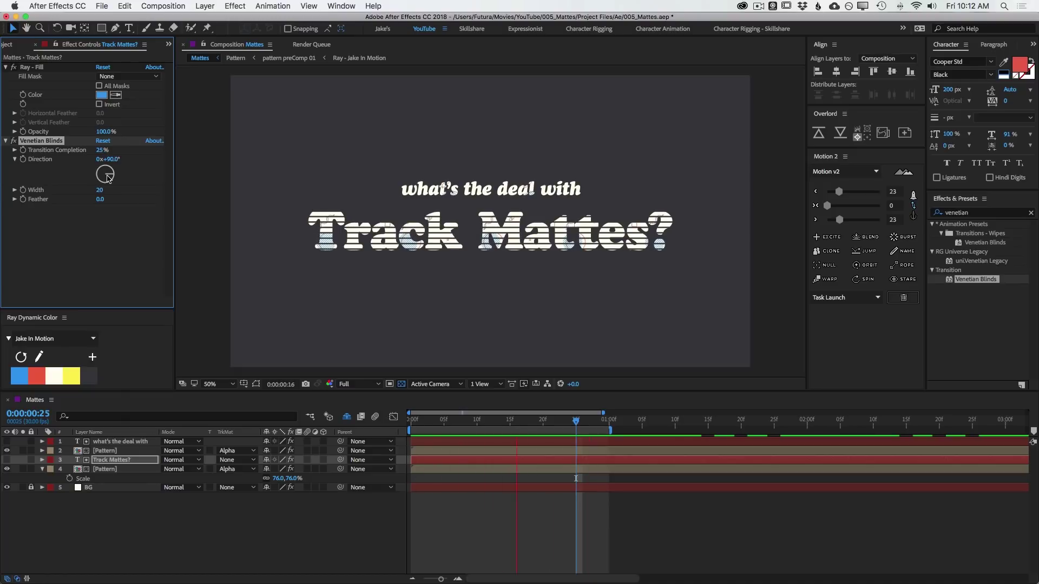
{"action": "left_click_drag", "start_coordinate": [103, 197], "coordinate": [91, 195]}
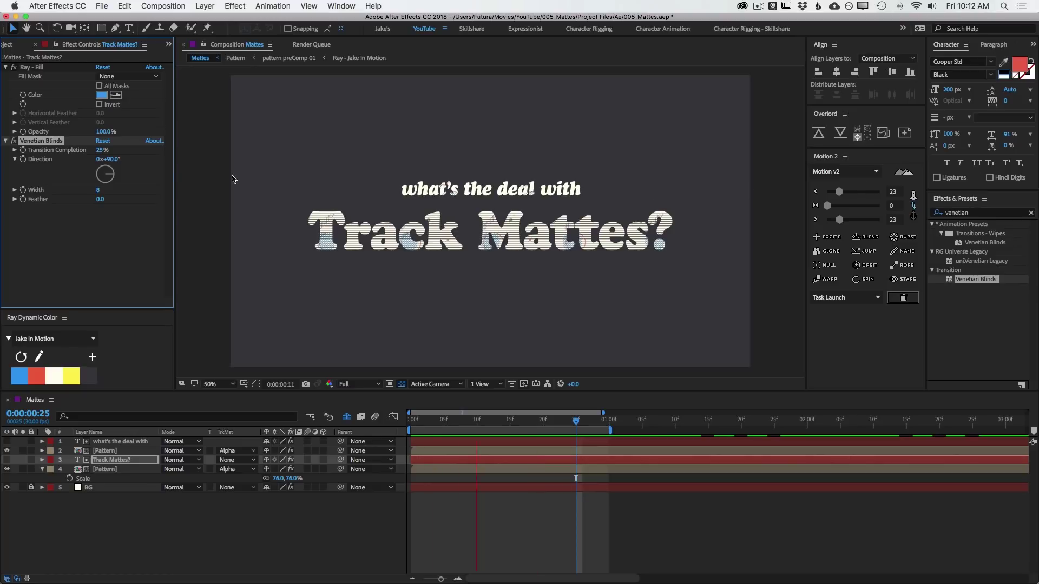
{"action": "left_click_drag", "start_coordinate": [101, 150], "coordinate": [115, 148]}
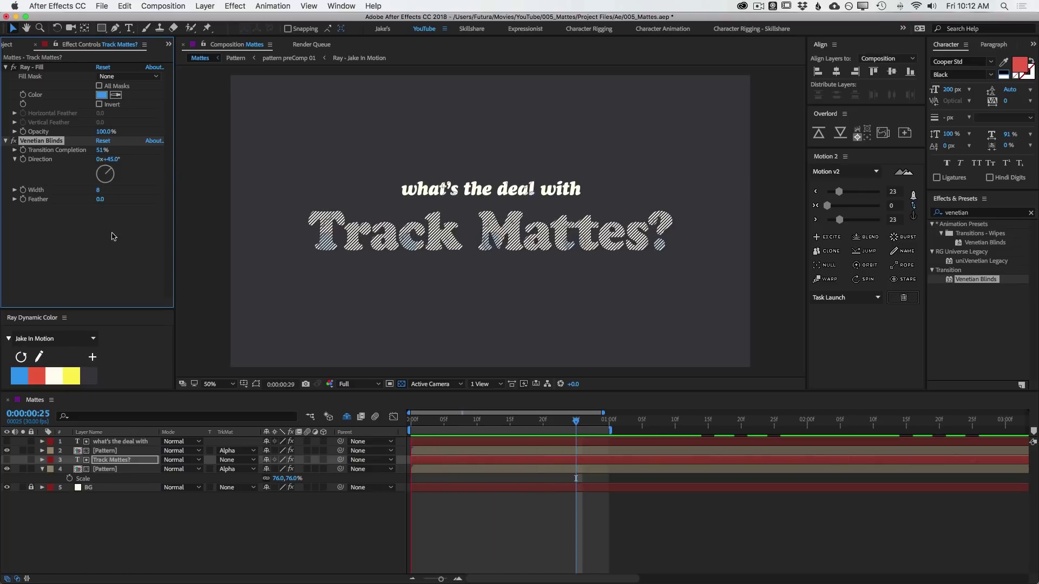
{"action": "left_click", "coordinate": [124, 461]}
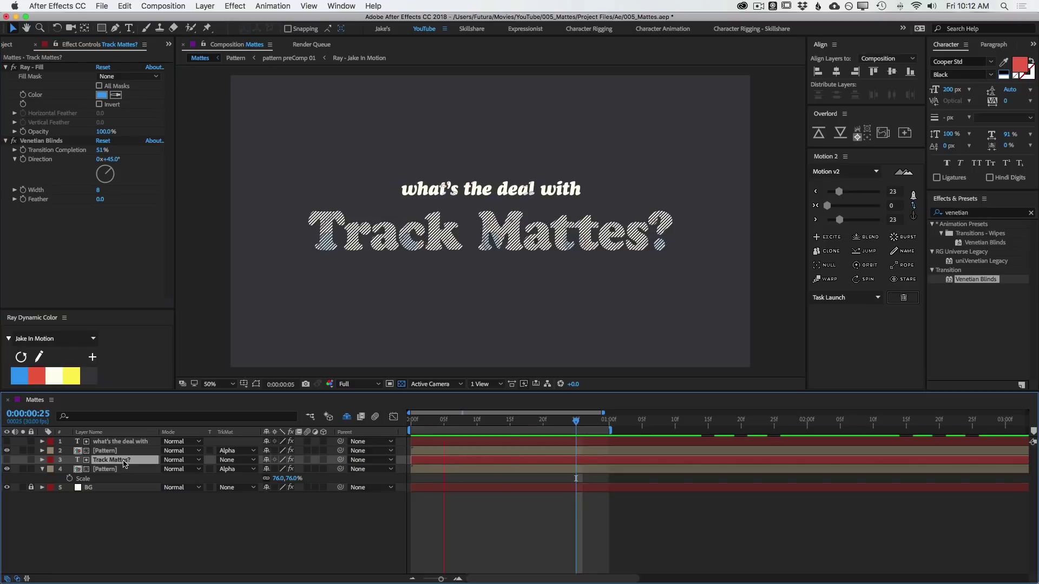
{"action": "left_click", "coordinate": [105, 469]}
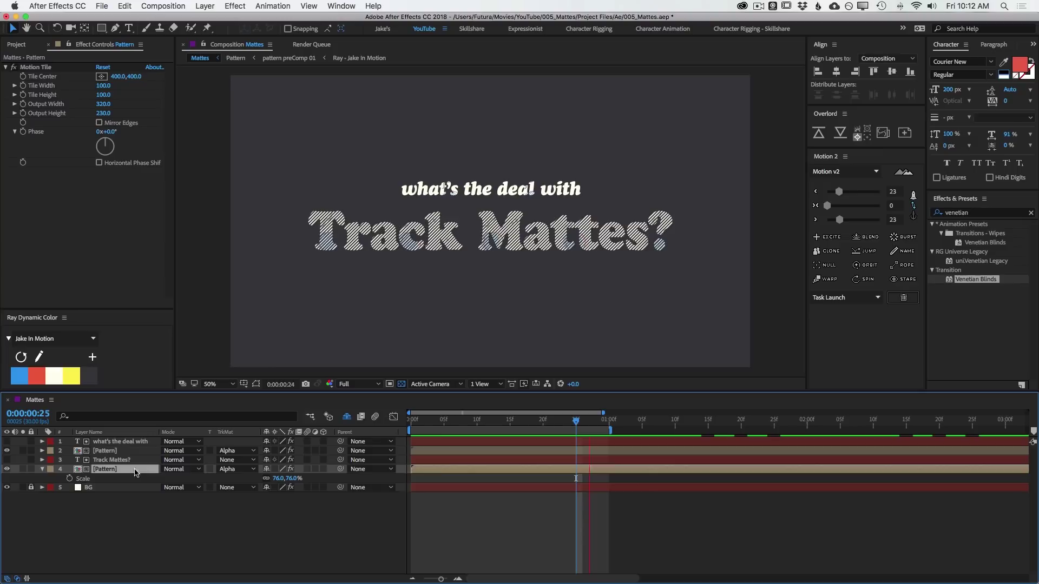
- Remove the lower Pattern layer's matte and delete the upper Pattern layer
{"action": "left_click", "coordinate": [238, 470]}
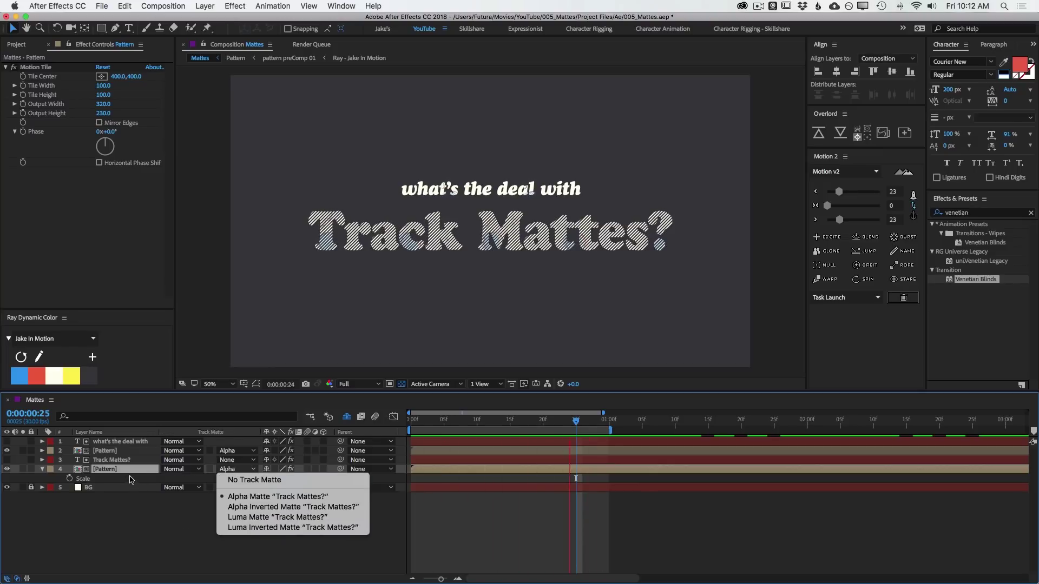
{"action": "left_click", "coordinate": [132, 481]}
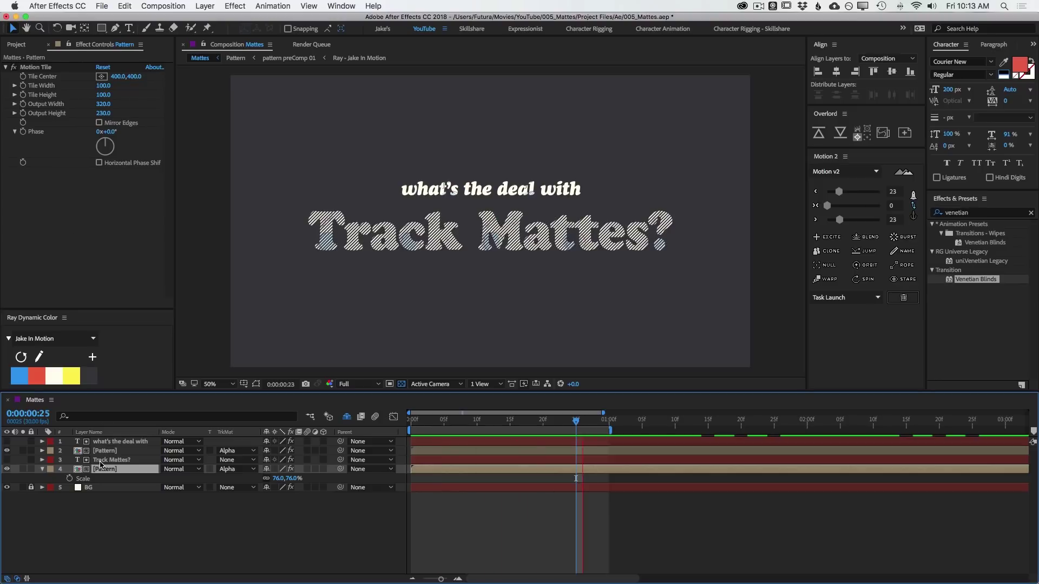
{"action": "left_click", "coordinate": [101, 460]}
{"action": "left_click", "coordinate": [234, 469]}
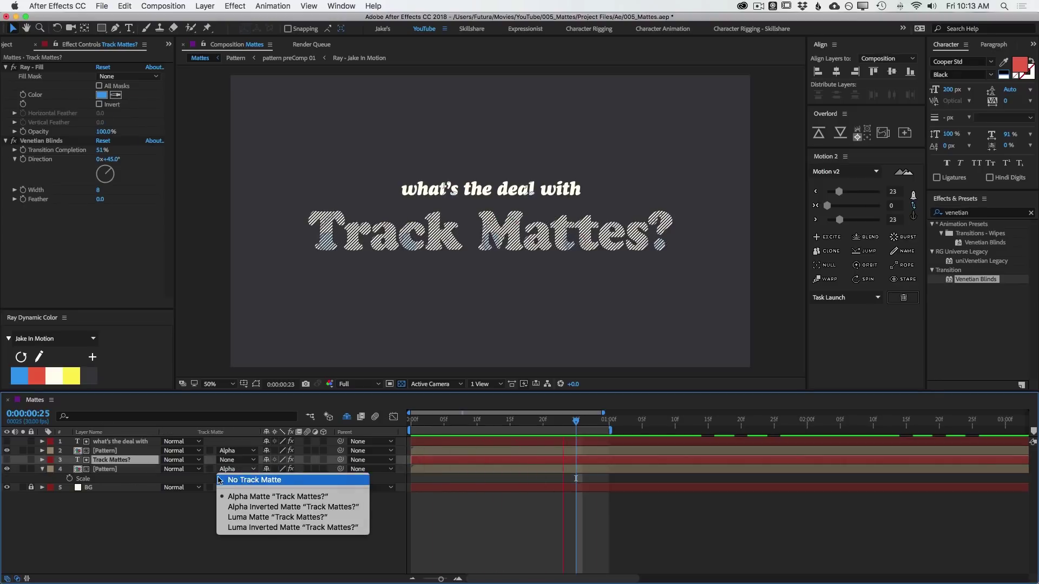
{"action": "left_click", "coordinate": [254, 480]}
{"action": "left_click", "coordinate": [234, 451]}
{"action": "left_click", "coordinate": [163, 502]}
{"action": "left_click", "coordinate": [103, 451]}
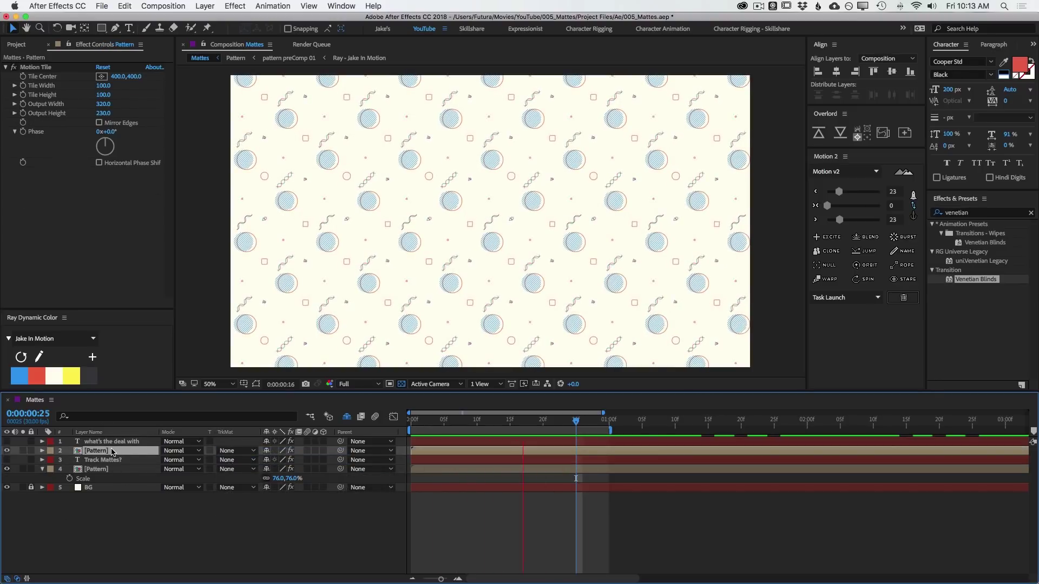
{"action": "key", "text": "Delete"}
{"action": "left_click", "coordinate": [95, 460]}
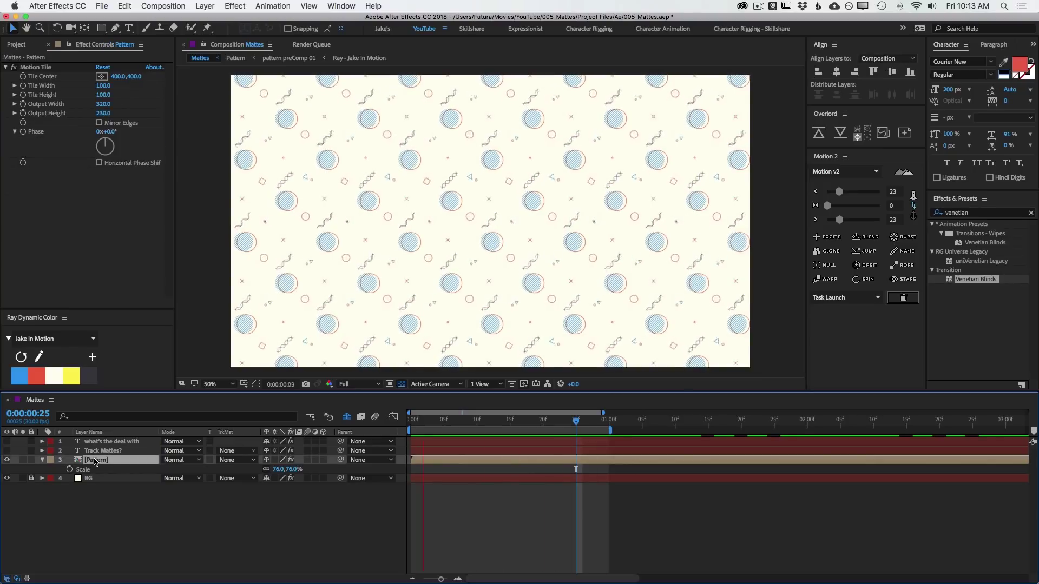
{"action": "left_click", "coordinate": [104, 548]}
- Create a new black (000000) solid layer
{"action": "key", "text": "super+y"}
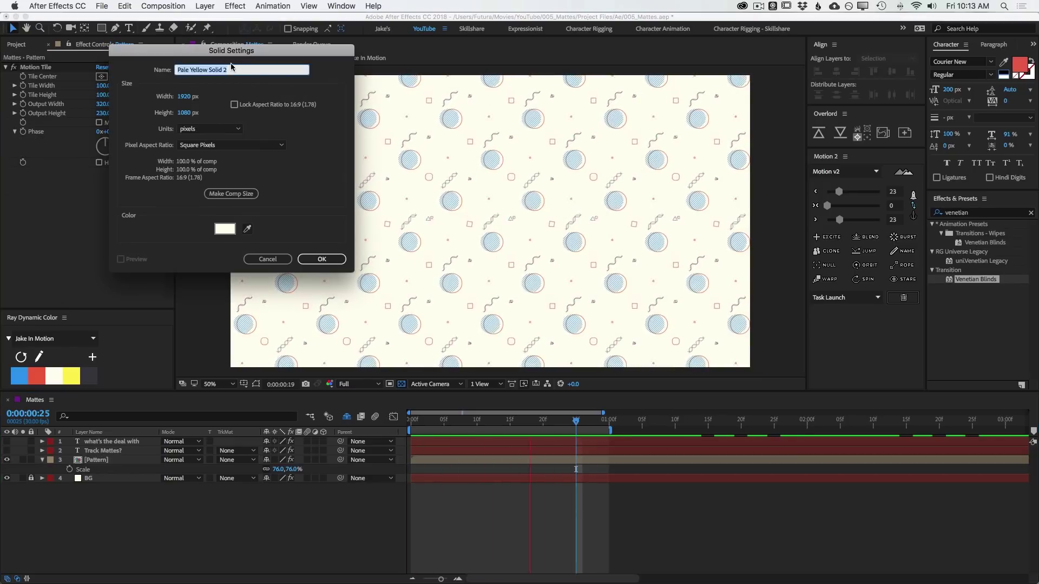
{"action": "left_click", "coordinate": [226, 232]}
{"action": "type", "text": "000000"}
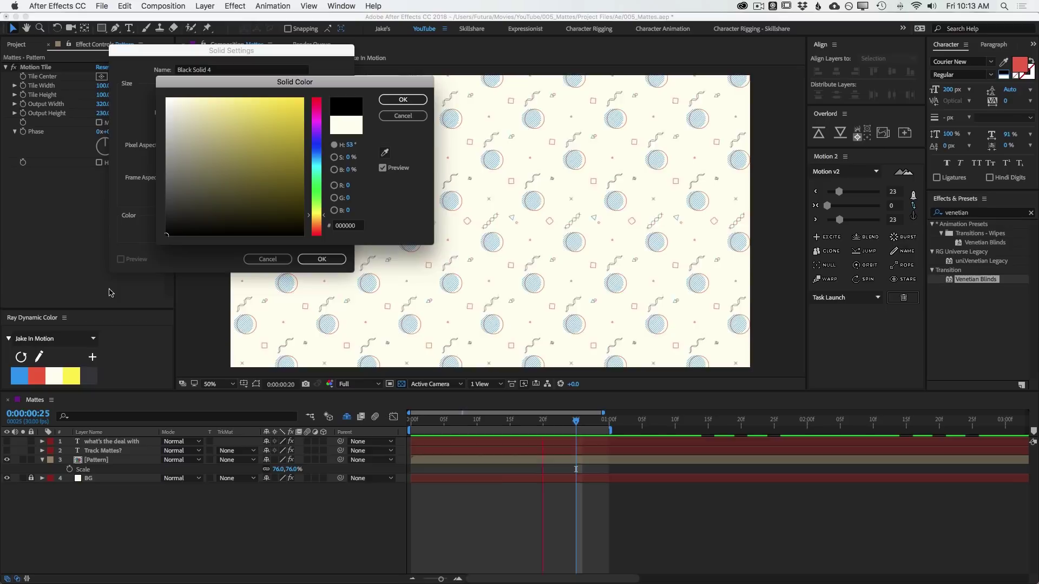
{"action": "left_click", "coordinate": [401, 100]}
{"action": "left_click", "coordinate": [321, 259]}
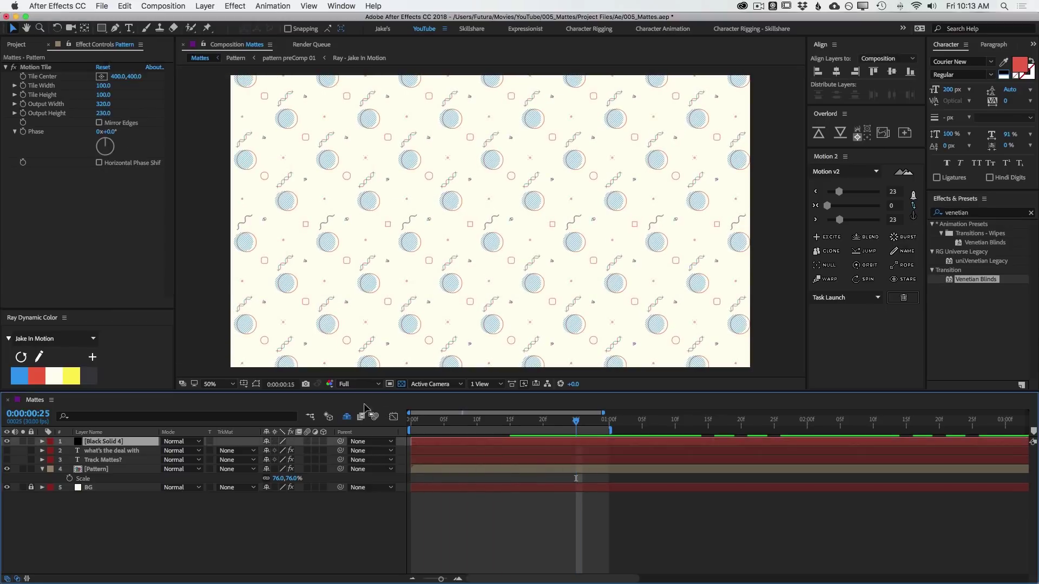
- Duplicate the black solid and recolour the copy white (FFFFFF)
{"action": "key", "text": "super+d"}
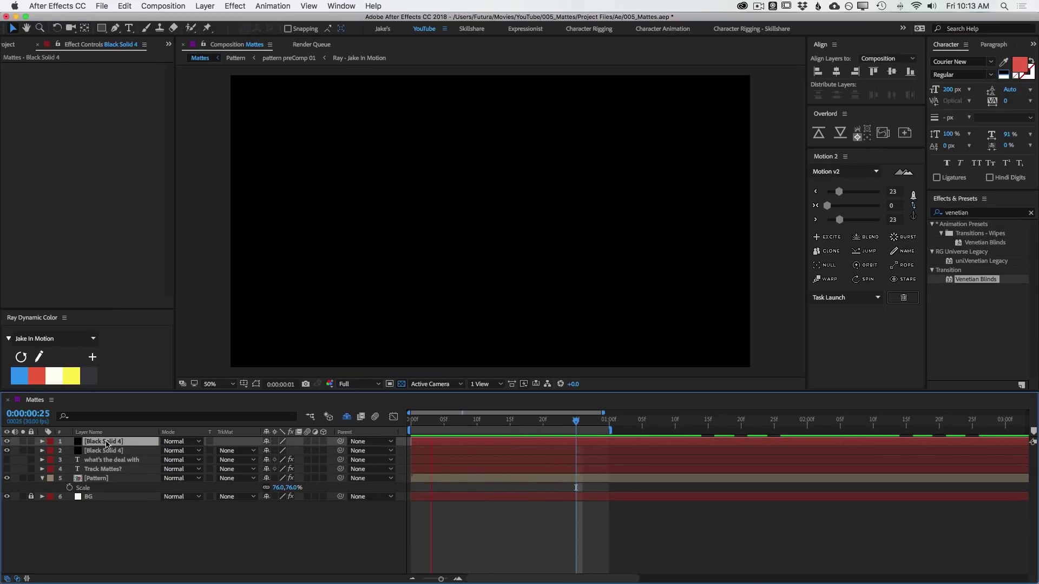
{"action": "key", "text": "super+shift+y"}
{"action": "left_click", "coordinate": [182, 250]}
{"action": "left_click", "coordinate": [287, 229]}
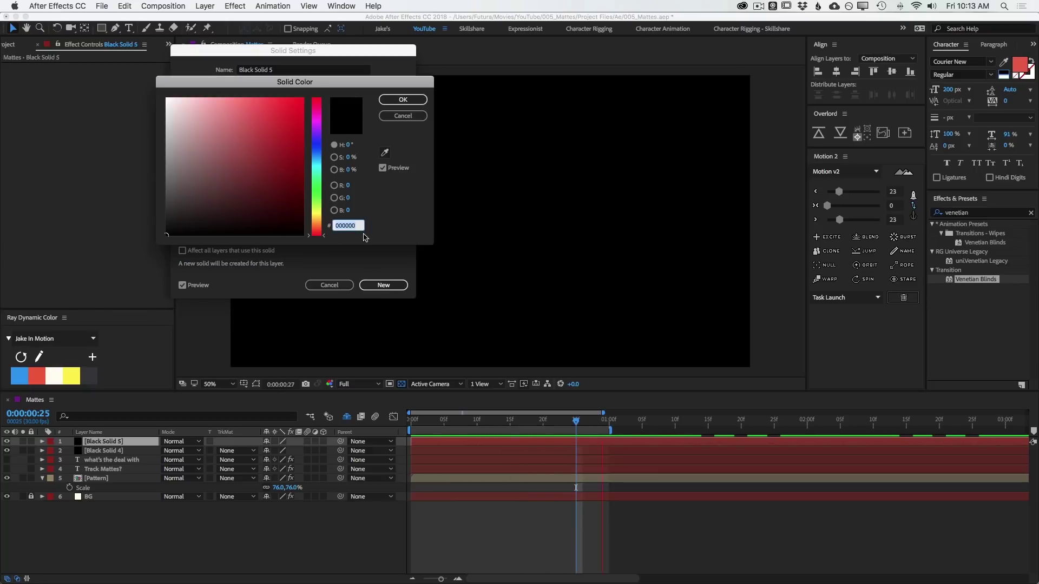
{"action": "type", "text": "FFFFFF"}
{"action": "left_click", "coordinate": [400, 98]}
{"action": "left_click", "coordinate": [383, 284]}
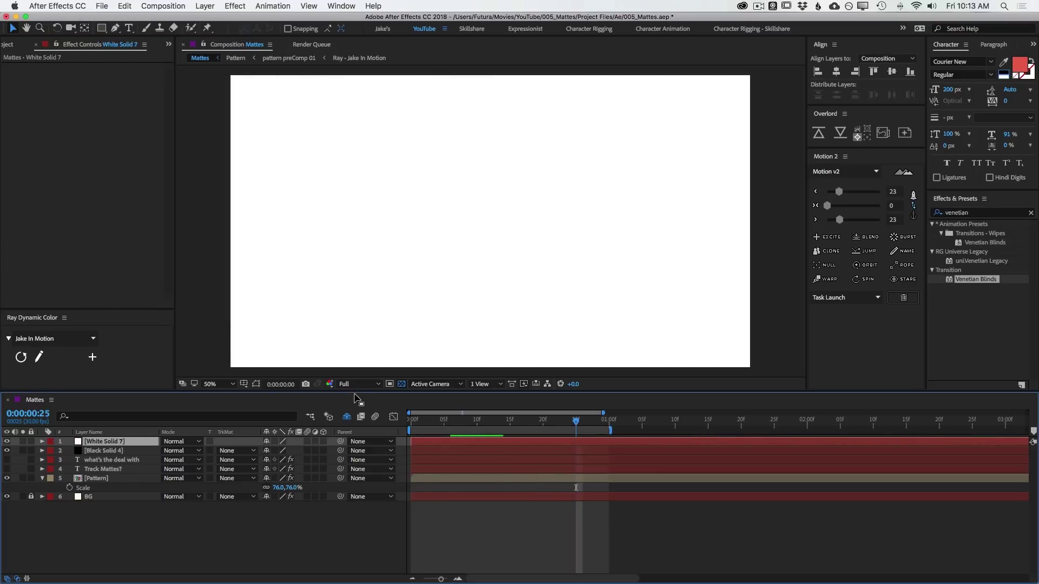
- Apply Venetian Blinds to the white solid with 50% Transition Completion and Width 101
{"action": "left_click_drag", "start_coordinate": [984, 280], "coordinate": [563, 238]}
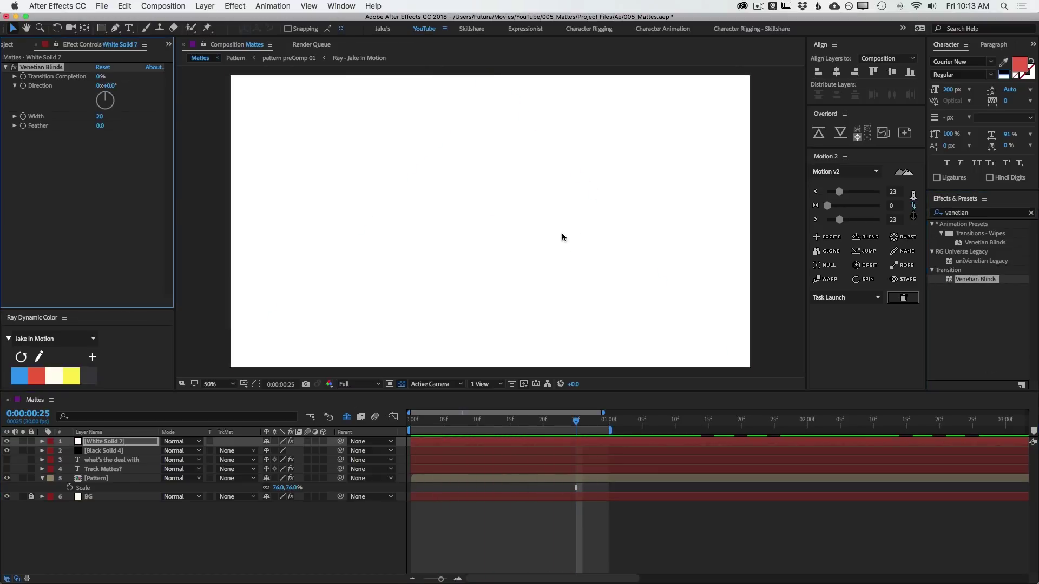
{"action": "left_click", "coordinate": [100, 76]}
{"action": "type", "text": "50"}
{"action": "key", "text": "Return"}
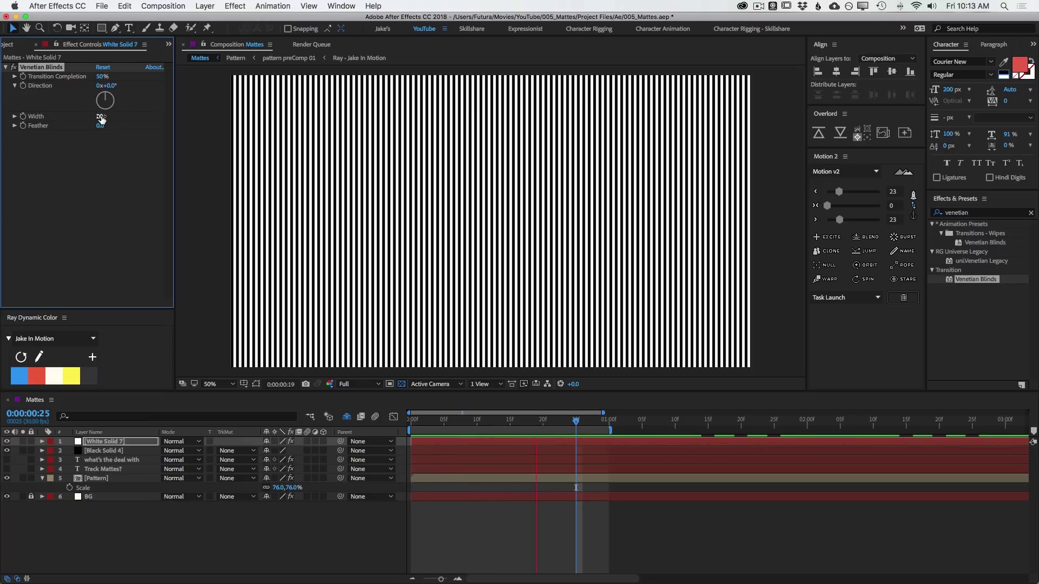
{"action": "left_click_drag", "start_coordinate": [101, 117], "coordinate": [143, 115]}
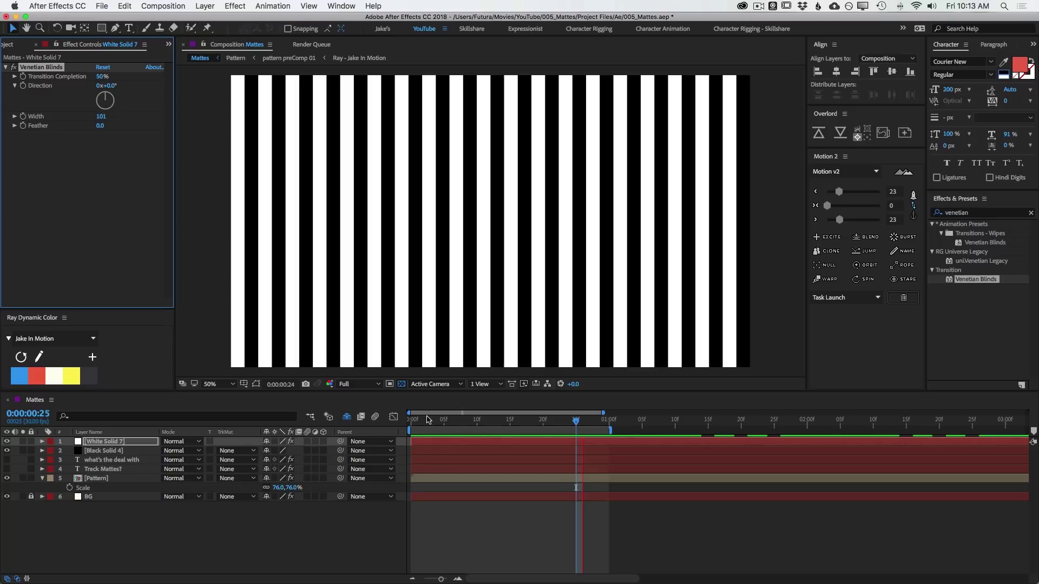
- Pre-compose both solids as 'Luma Matte' and move it directly above the Pattern layer
{"action": "left_click", "coordinate": [105, 451], "text": "shift"}
{"action": "key", "text": "super+shift+c"}
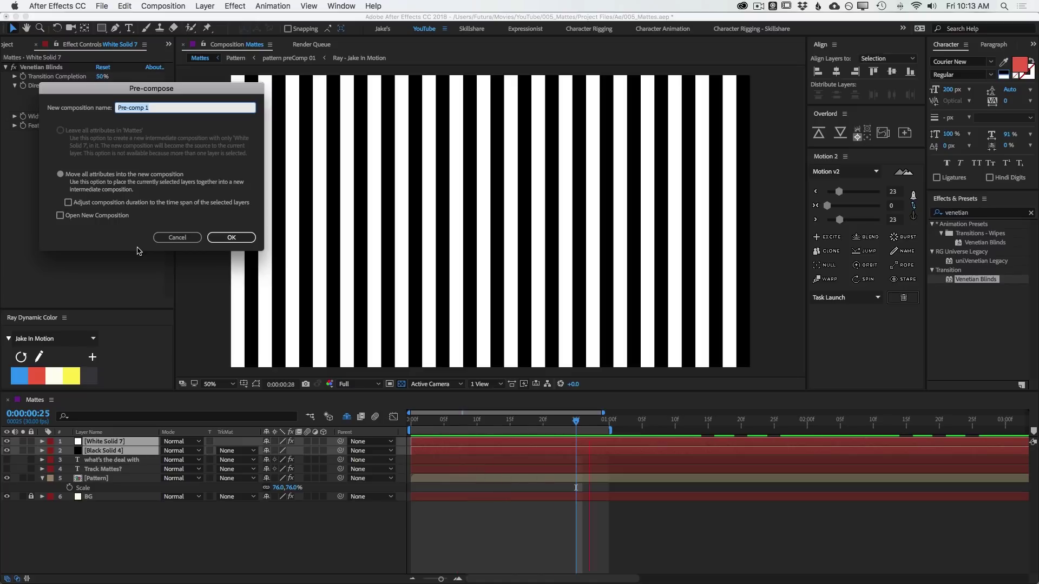
{"action": "type", "text": "Luma Matte"}
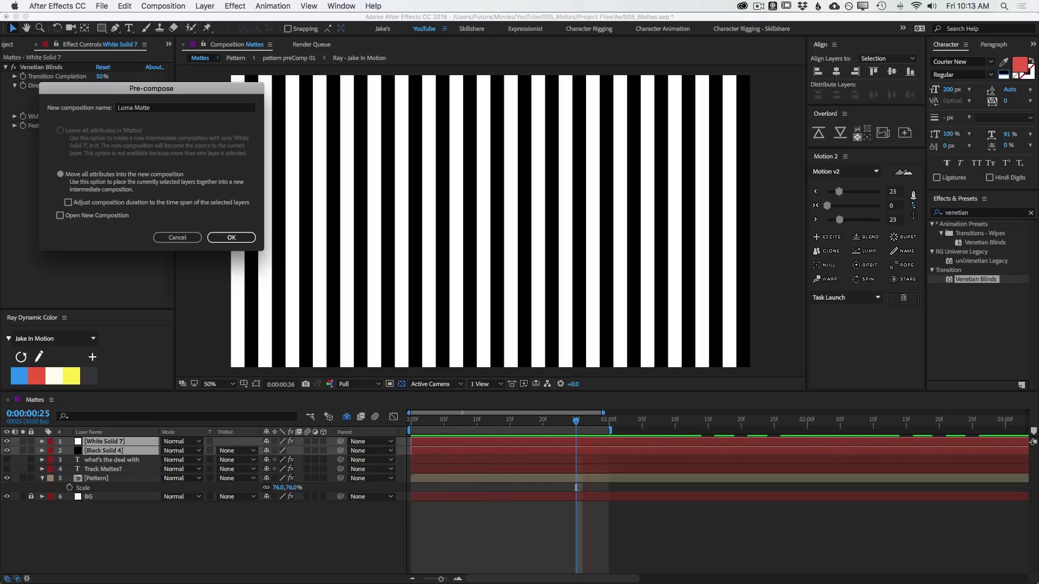
{"action": "key", "text": "Return"}
{"action": "left_click_drag", "start_coordinate": [92, 455], "coordinate": [99, 469]}
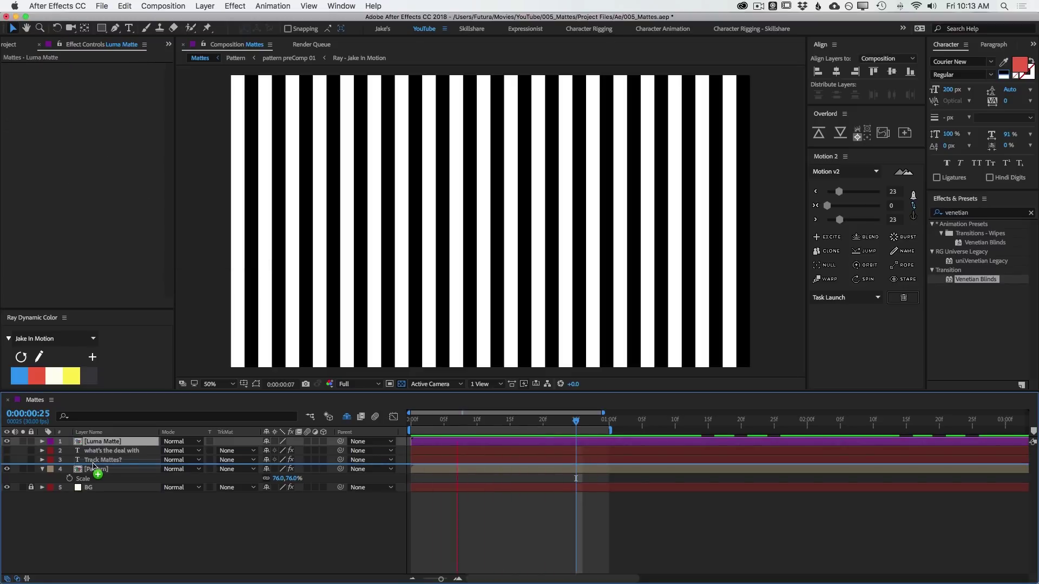
{"action": "left_click", "coordinate": [93, 473]}
{"action": "left_click", "coordinate": [96, 460]}
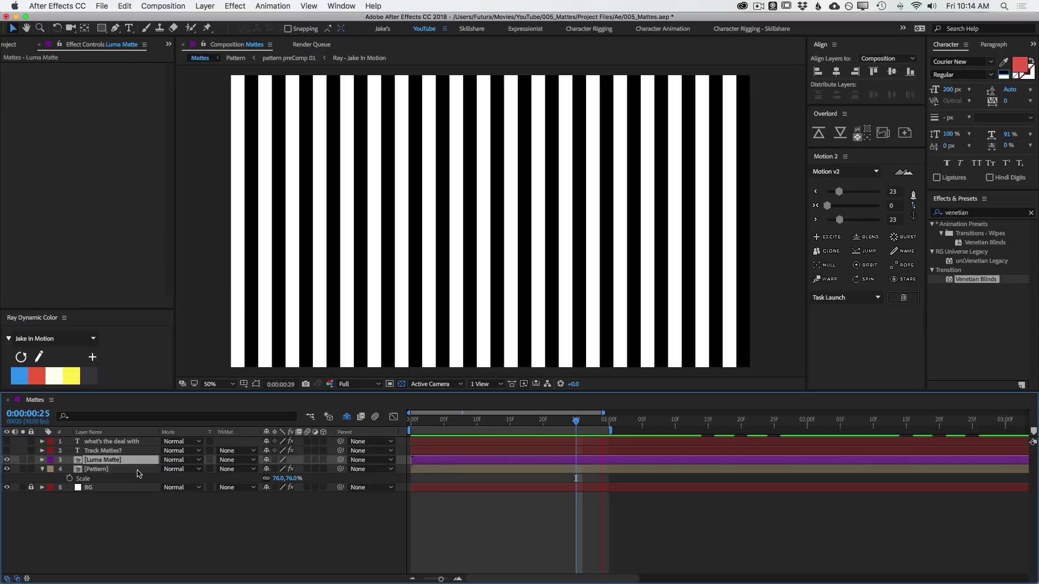
{"action": "left_click", "coordinate": [139, 469]}
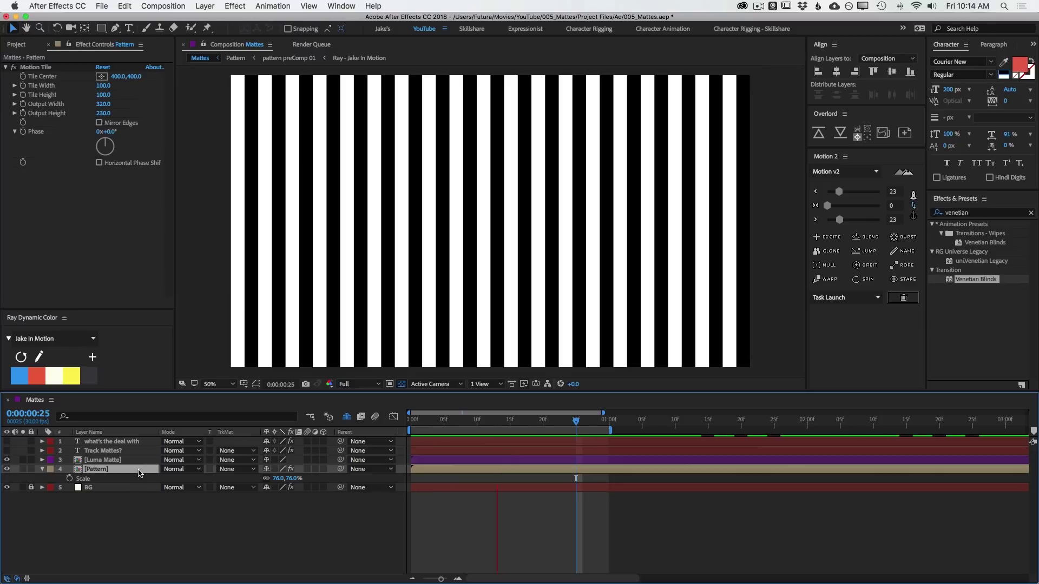
- Set Pattern's TrkMat to Luma Matte "Luma Matte" and hide the BG layer
{"action": "left_click", "coordinate": [243, 473]}
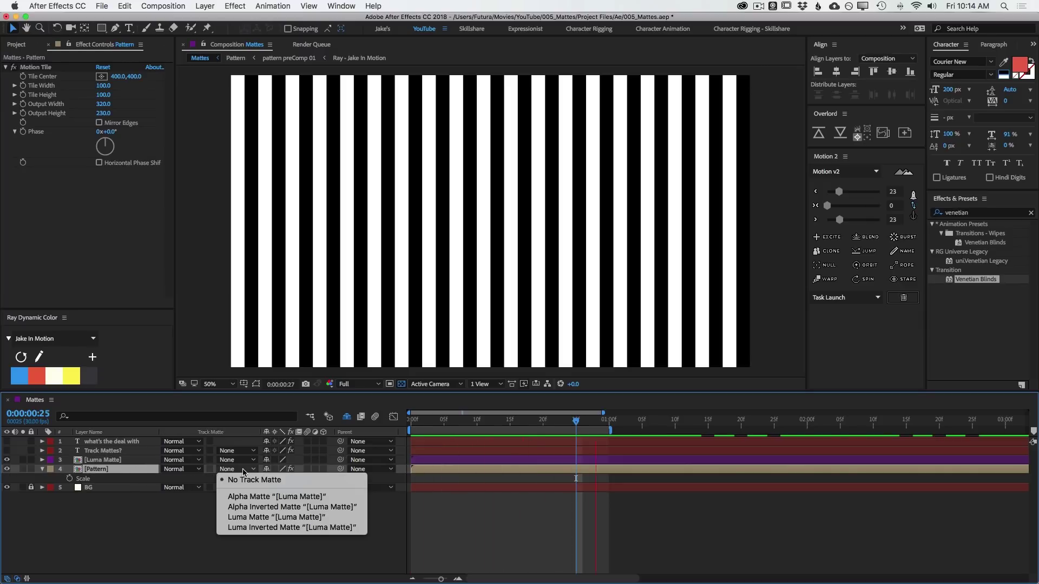
{"action": "left_click", "coordinate": [263, 521]}
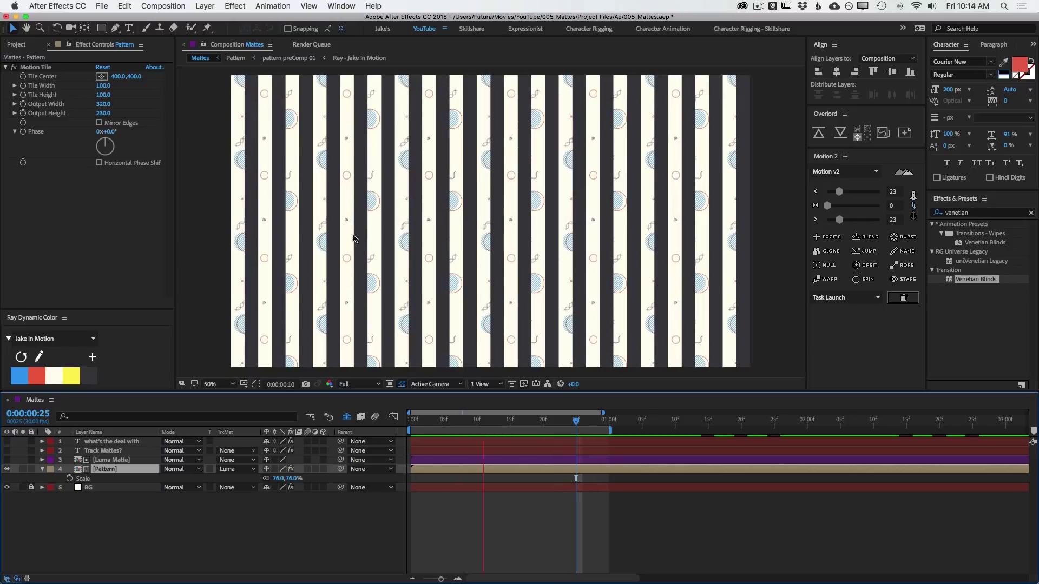
{"action": "left_click", "coordinate": [7, 487]}
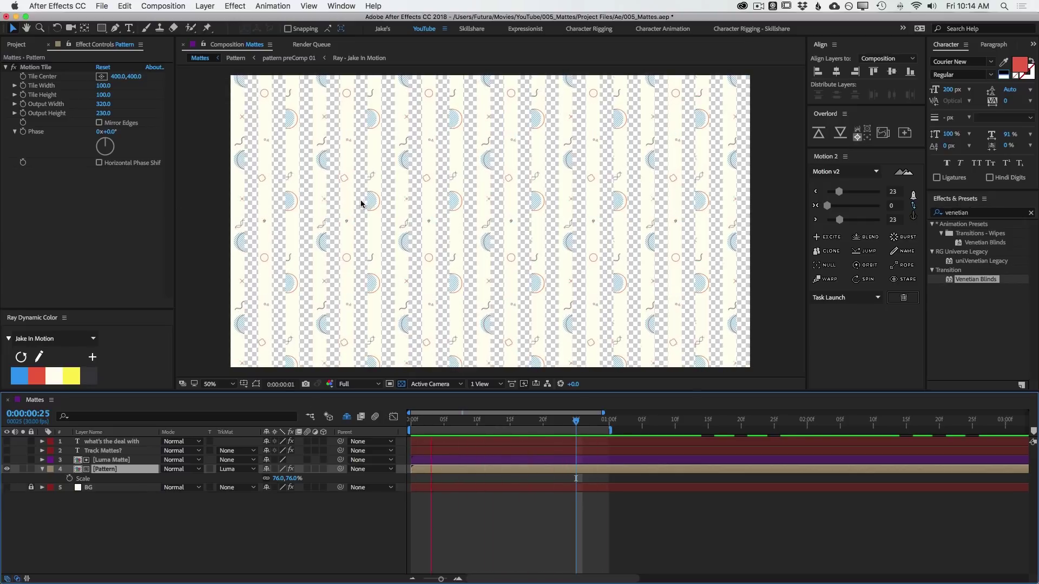
- Toggle Luma Matte's visibility to compare the stripes with the matted pattern
{"action": "left_click", "coordinate": [108, 461]}
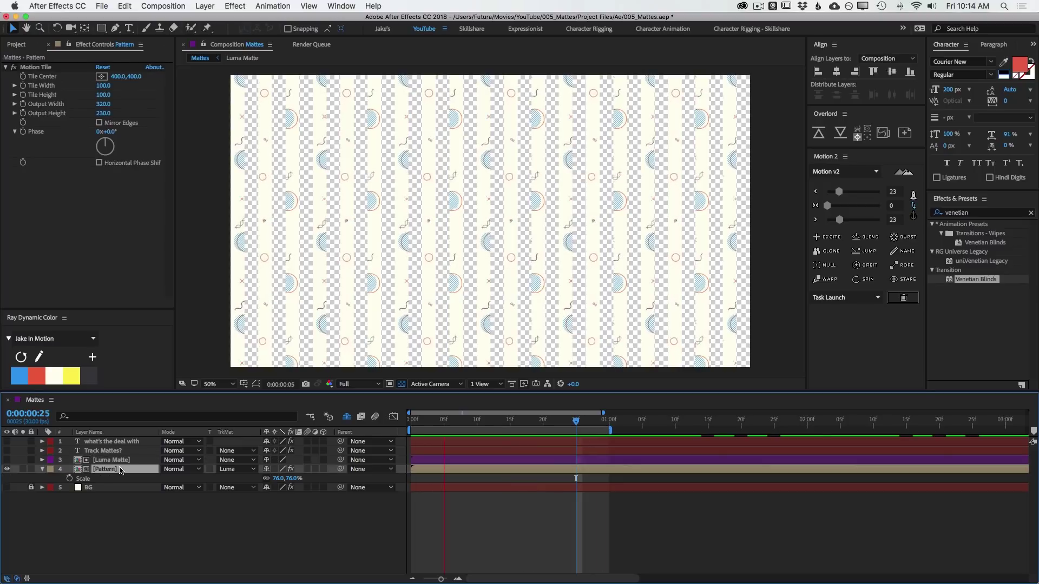
{"action": "left_click", "coordinate": [7, 461]}
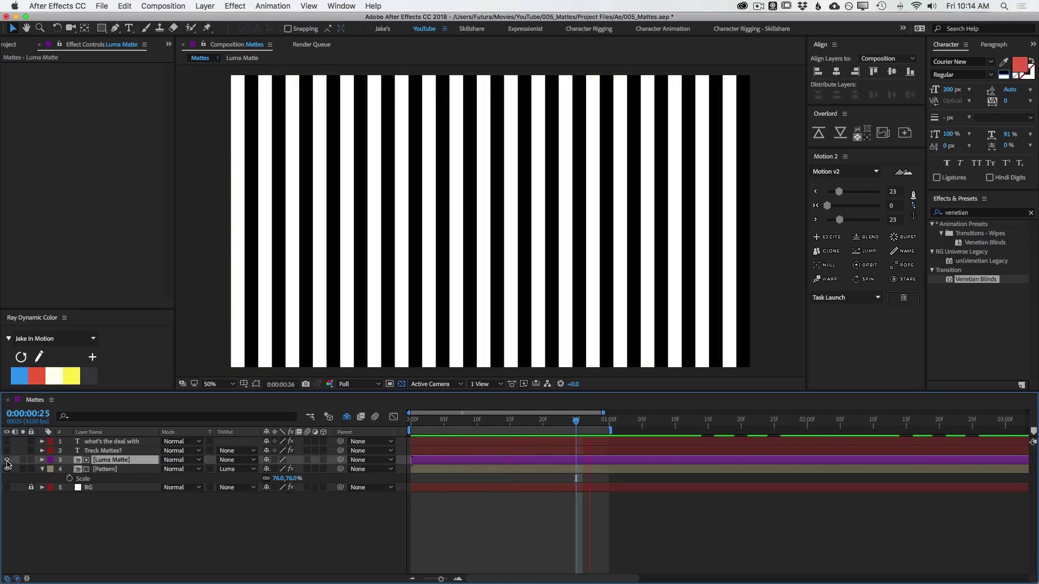
{"action": "left_click", "coordinate": [7, 469]}
{"action": "left_click", "coordinate": [8, 461]}
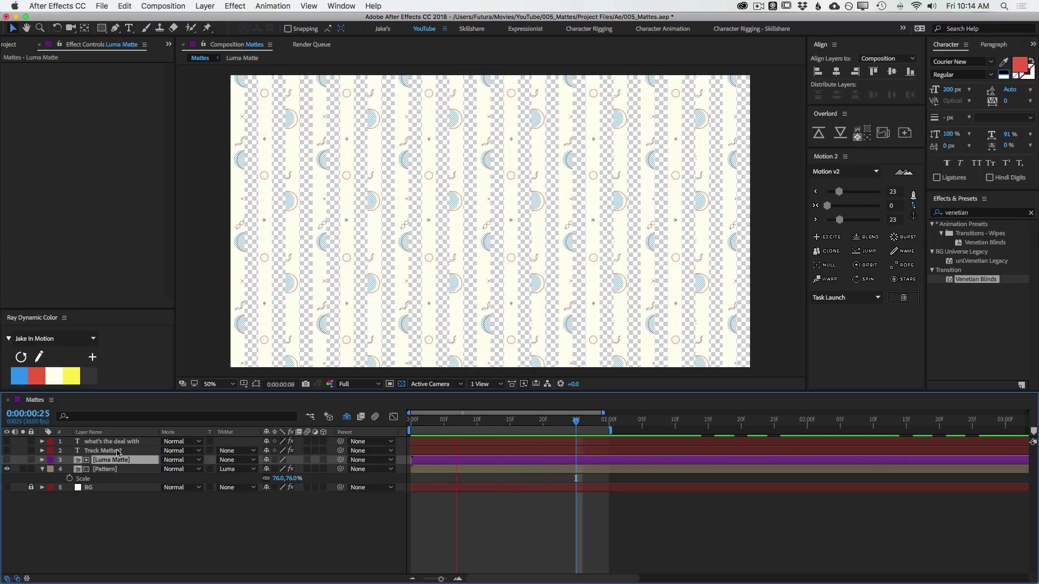
{"action": "left_click", "coordinate": [7, 460]}
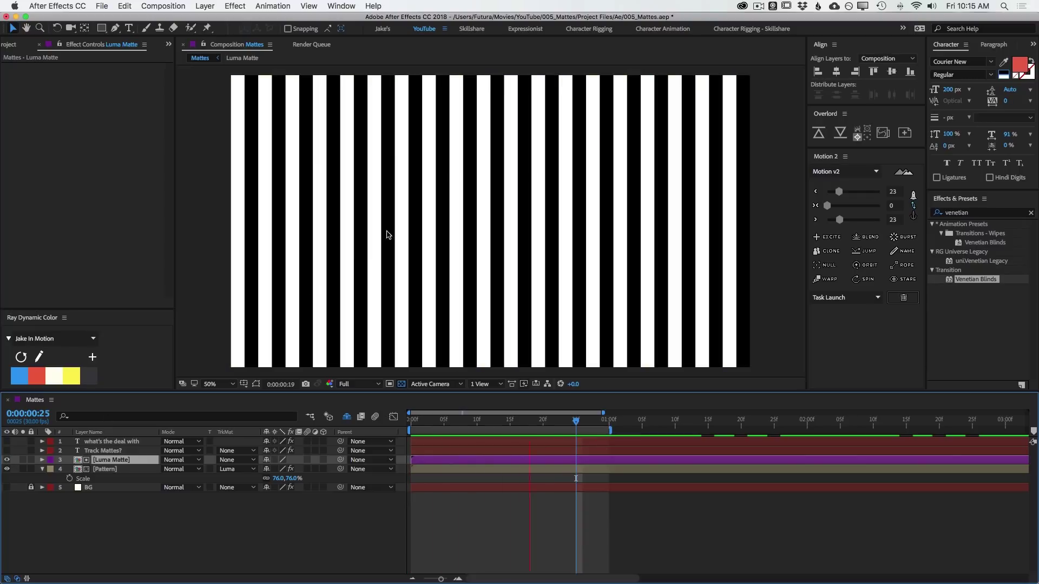
{"action": "left_click", "coordinate": [8, 461]}
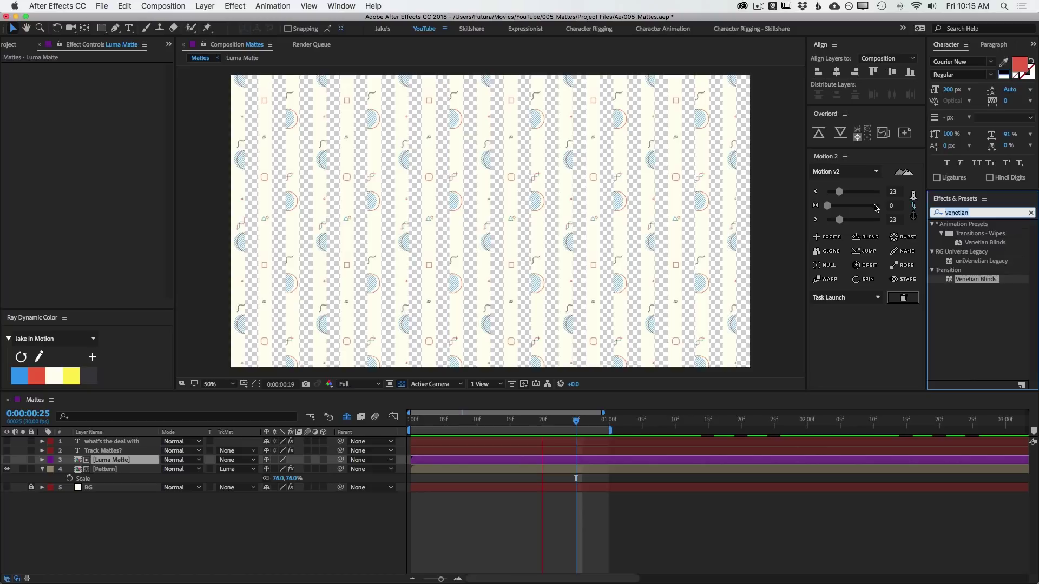
- Apply Curves to Luma Matte, raising its black point and lowering its white point
{"action": "type", "text": "curve"}
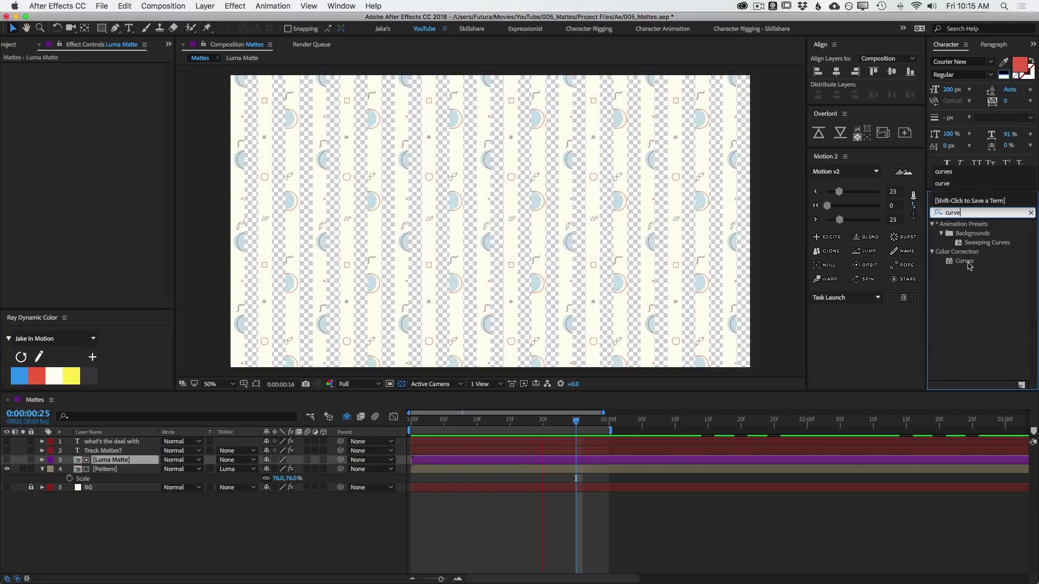
{"action": "left_click_drag", "start_coordinate": [964, 261], "coordinate": [125, 464]}
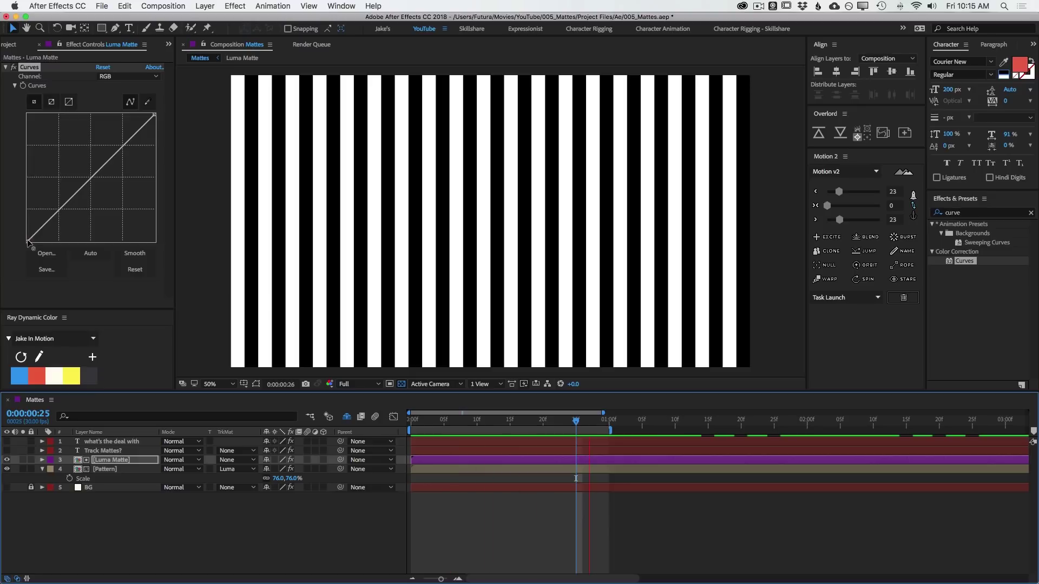
{"action": "left_click_drag", "start_coordinate": [28, 243], "coordinate": [27, 201]}
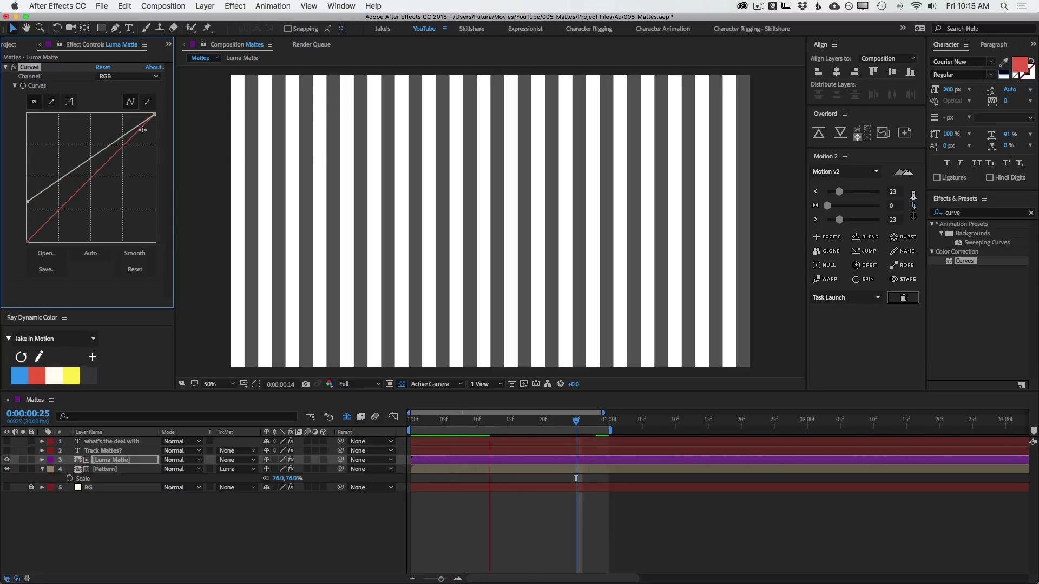
{"action": "left_click_drag", "start_coordinate": [153, 116], "coordinate": [157, 133]}
{"action": "left_click_drag", "start_coordinate": [27, 203], "coordinate": [27, 218]}
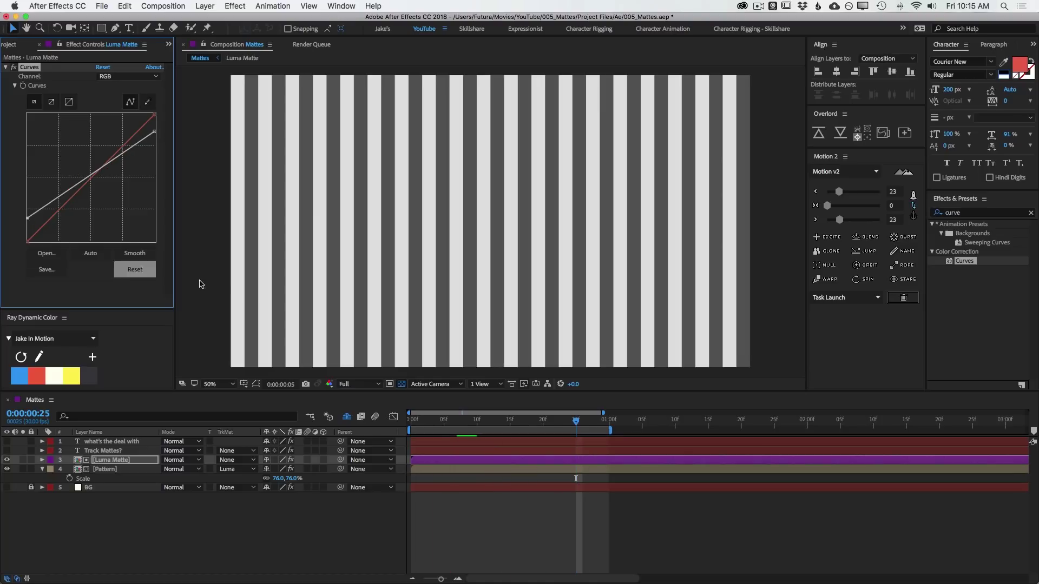
{"action": "left_click", "coordinate": [6, 460]}
{"action": "left_click", "coordinate": [6, 469]}
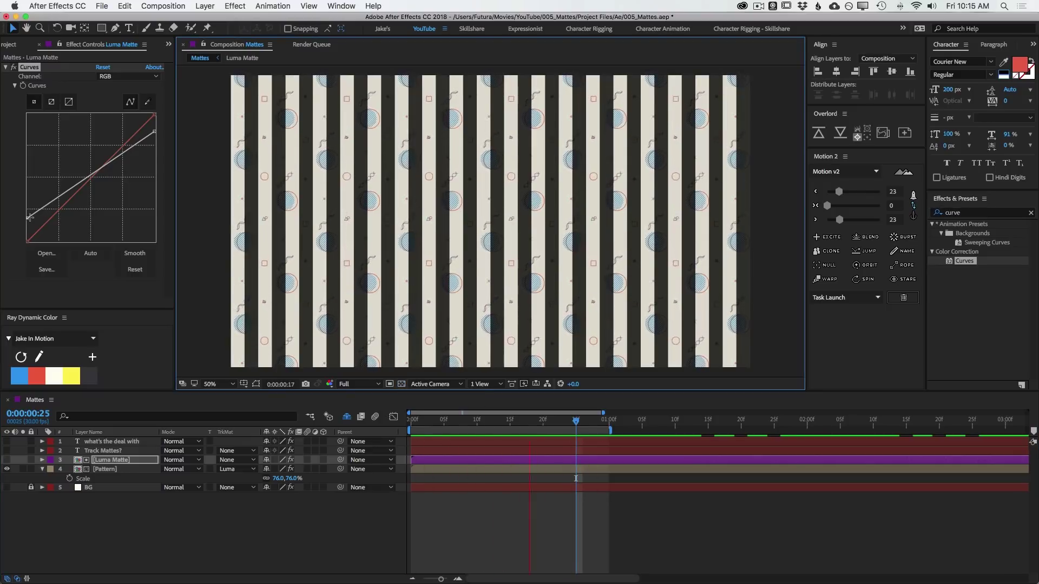
{"action": "left_click_drag", "start_coordinate": [27, 218], "coordinate": [25, 201]}
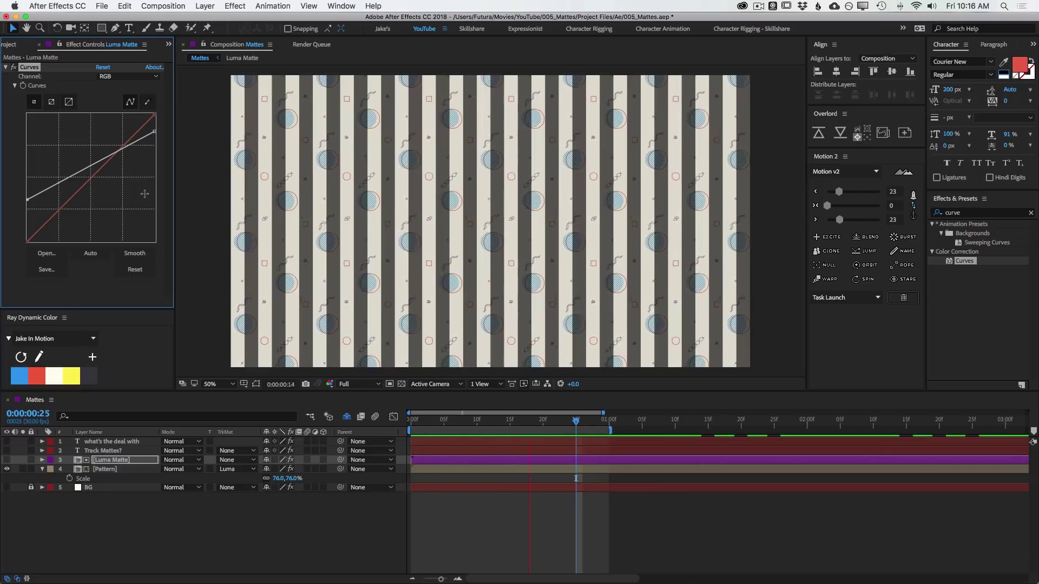
- Add the plaster texture image as the top layer and give it a new rotation value
{"action": "left_click", "coordinate": [11, 44]}
{"action": "left_click_drag", "start_coordinate": [33, 184], "coordinate": [492, 243]}
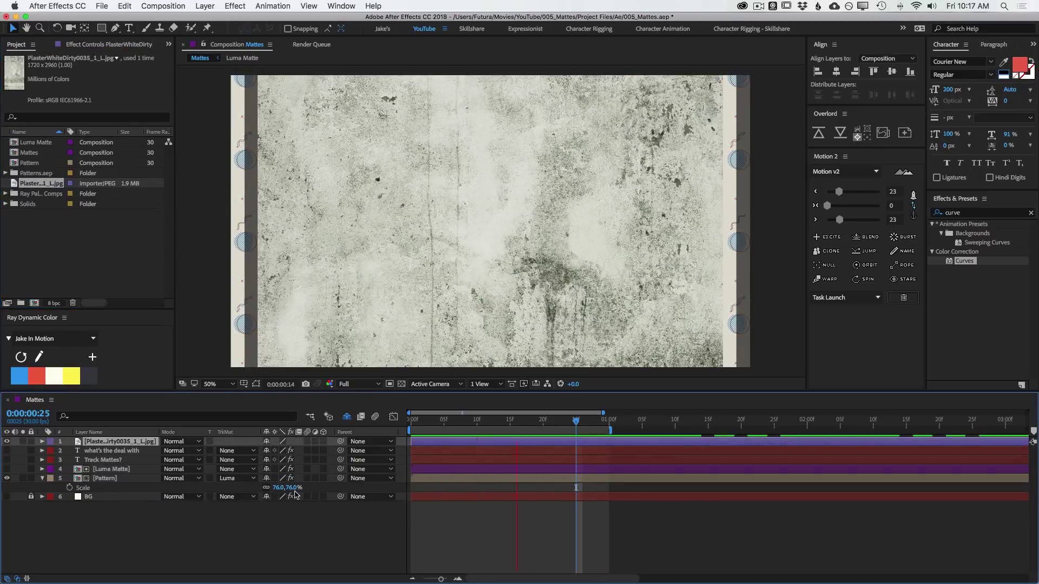
{"action": "key", "text": "r"}
{"action": "left_click", "coordinate": [273, 452]}
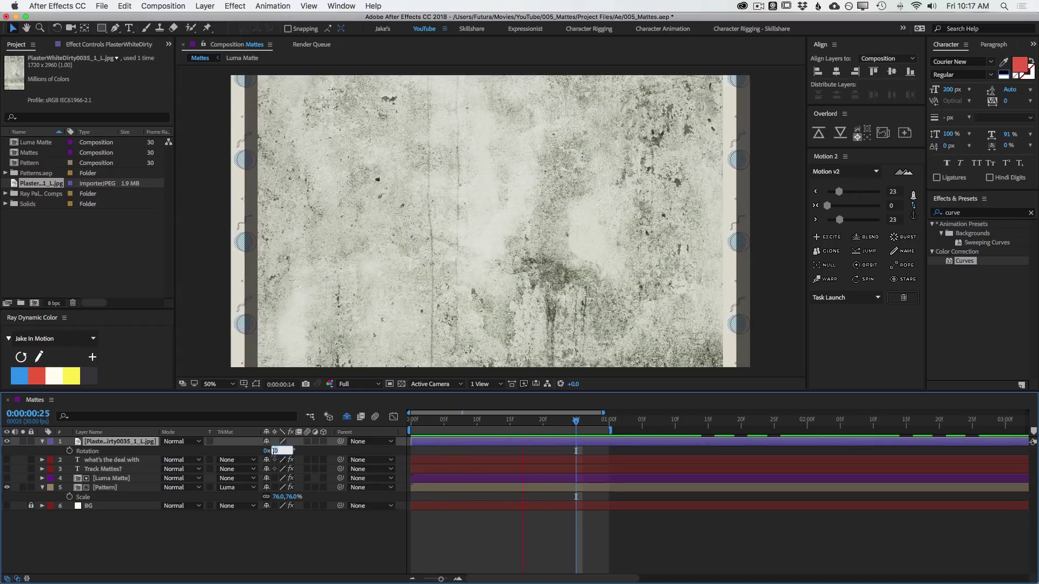
{"action": "type", "text": "15"}
{"action": "key", "text": "Return"}
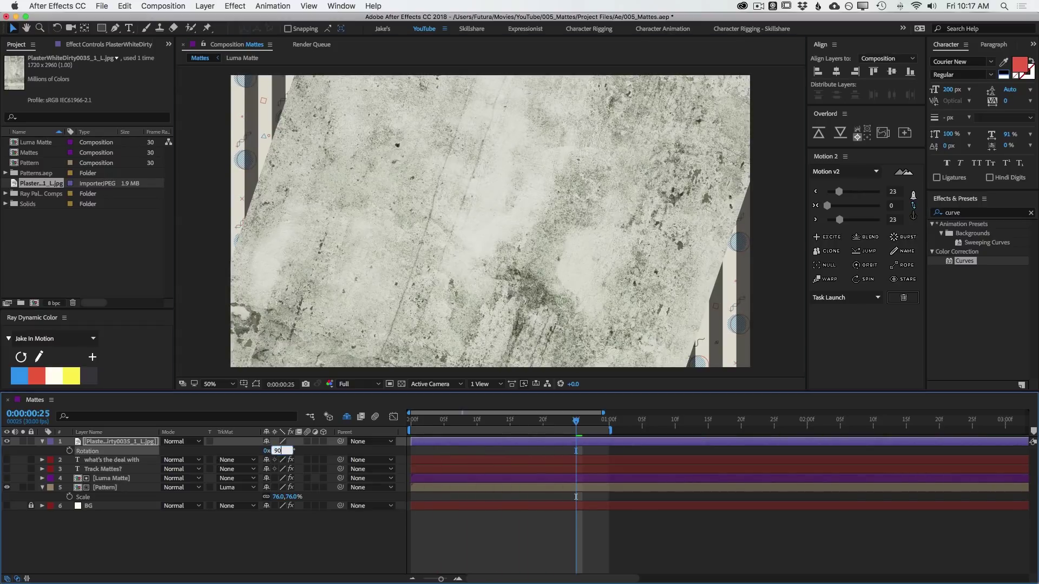
{"action": "key", "text": "Return"}
- Shrink the plaster layer's scale and move it down to sit just above Pattern
{"action": "key", "text": "s"}
{"action": "mouse_move", "coordinate": [279, 451]}
{"action": "left_mouse_down"}
{"action": "mouse_move", "coordinate": [250, 451]}
{"action": "mouse_move", "coordinate": [270, 451]}
{"action": "left_mouse_up"}
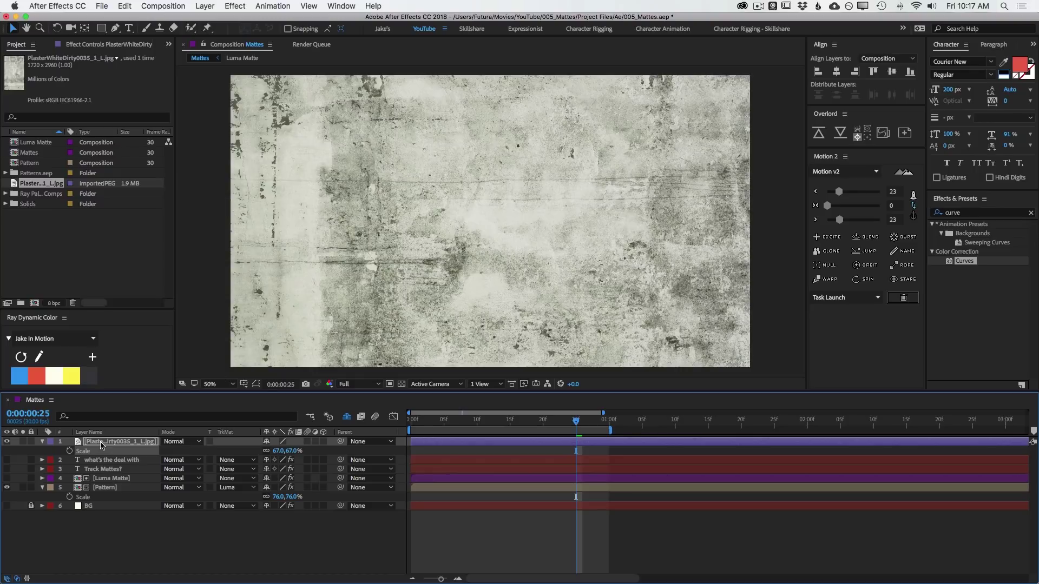
{"action": "left_click_drag", "start_coordinate": [101, 444], "coordinate": [111, 487]}
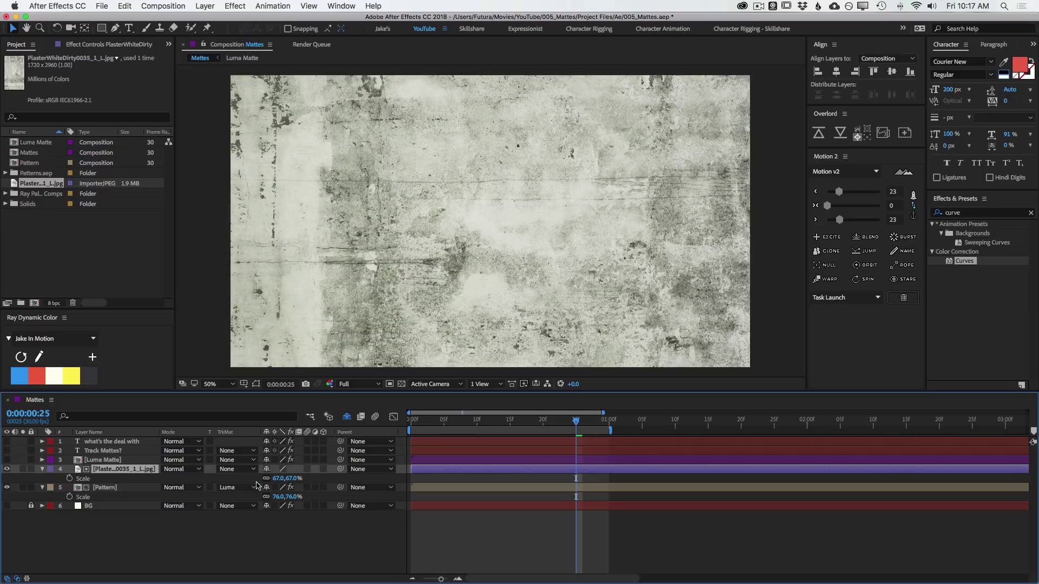
- Hide the plaster layer, check the transparency grid, then show BG and fill it red
{"action": "left_click", "coordinate": [6, 470]}
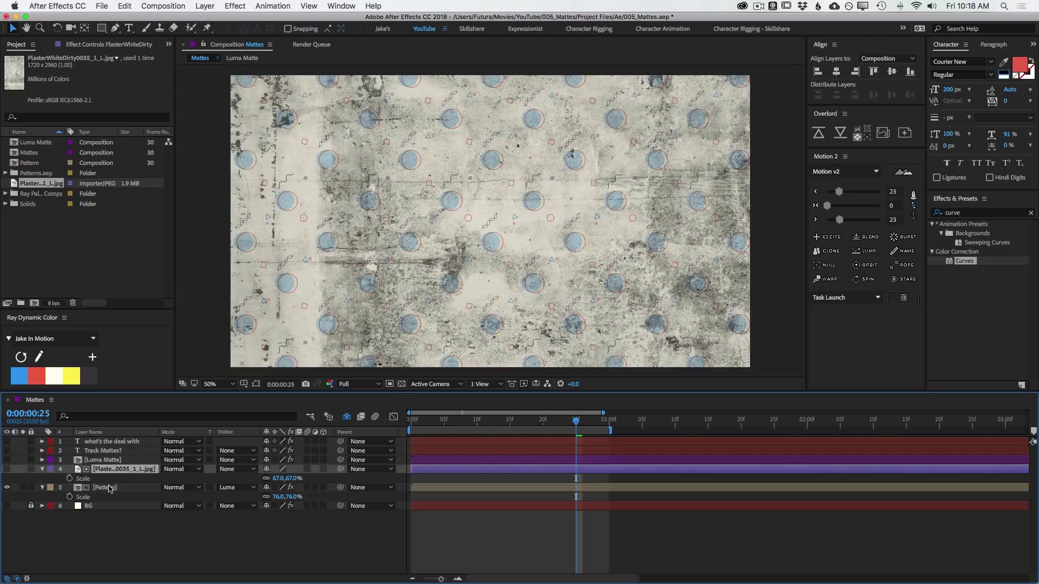
{"action": "left_click", "coordinate": [402, 384]}
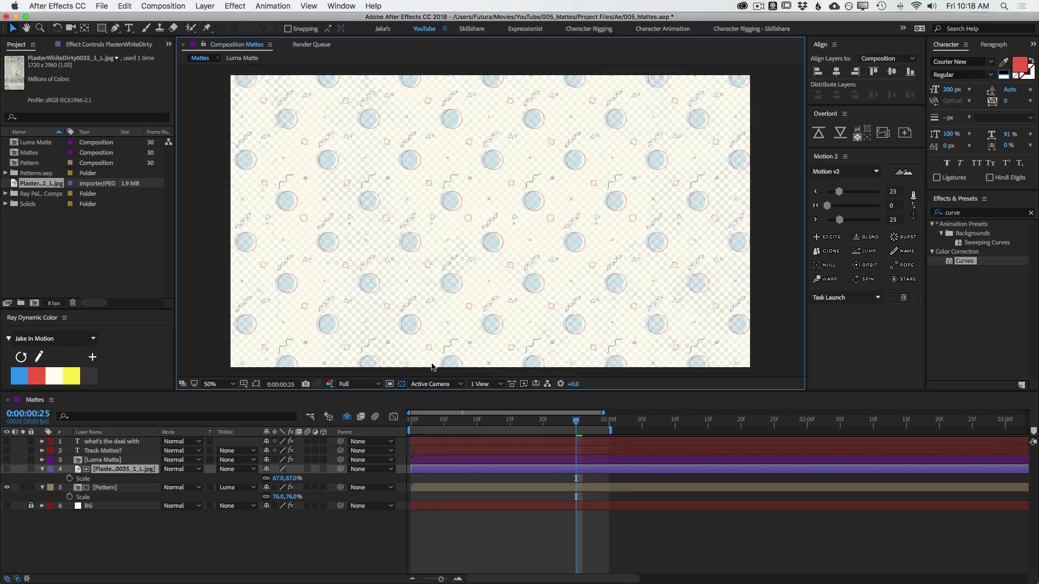
{"action": "left_click", "coordinate": [401, 384]}
{"action": "left_click", "coordinate": [7, 506]}
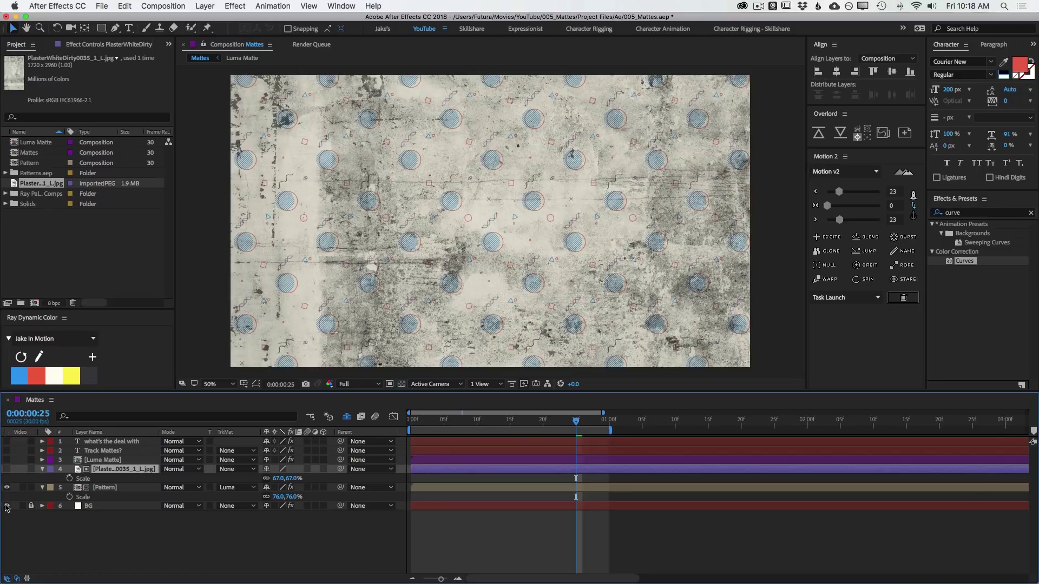
{"action": "left_click", "coordinate": [88, 507]}
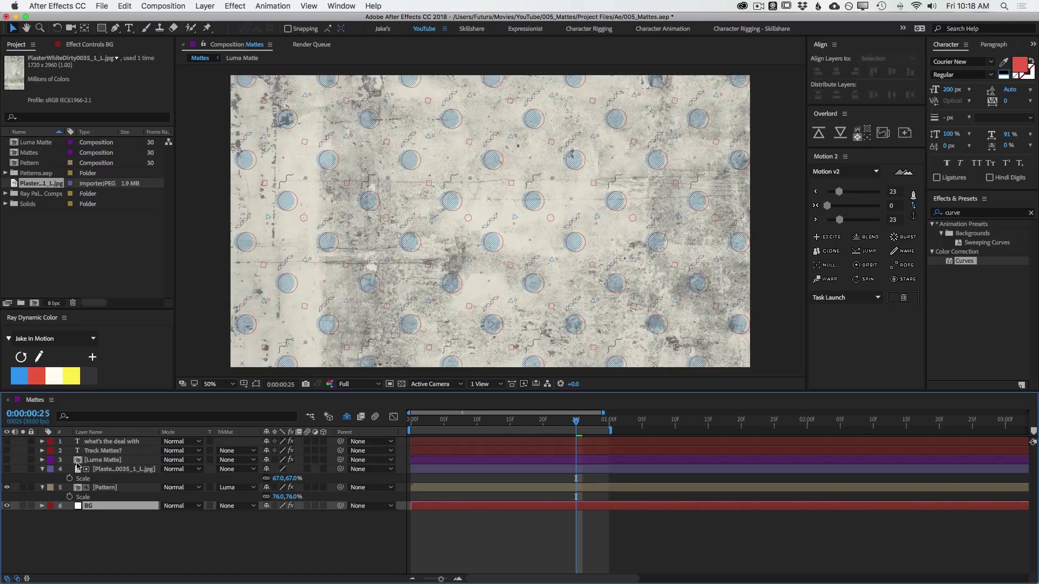
{"action": "left_click", "coordinate": [39, 380]}
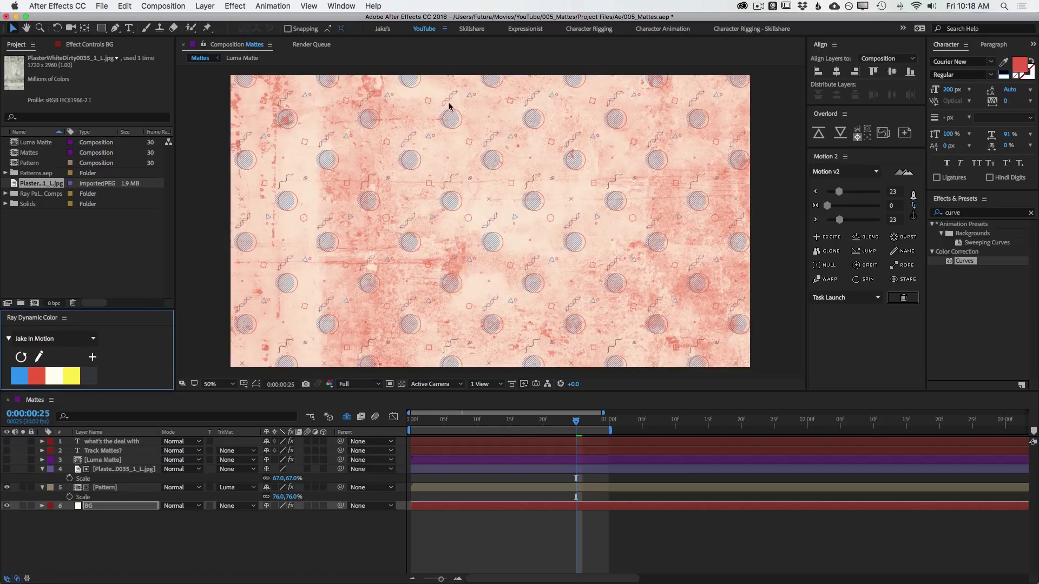
- Briefly show the plaster layer again to compare, then hide it
{"action": "left_click", "coordinate": [105, 489]}
{"action": "left_click", "coordinate": [101, 469]}
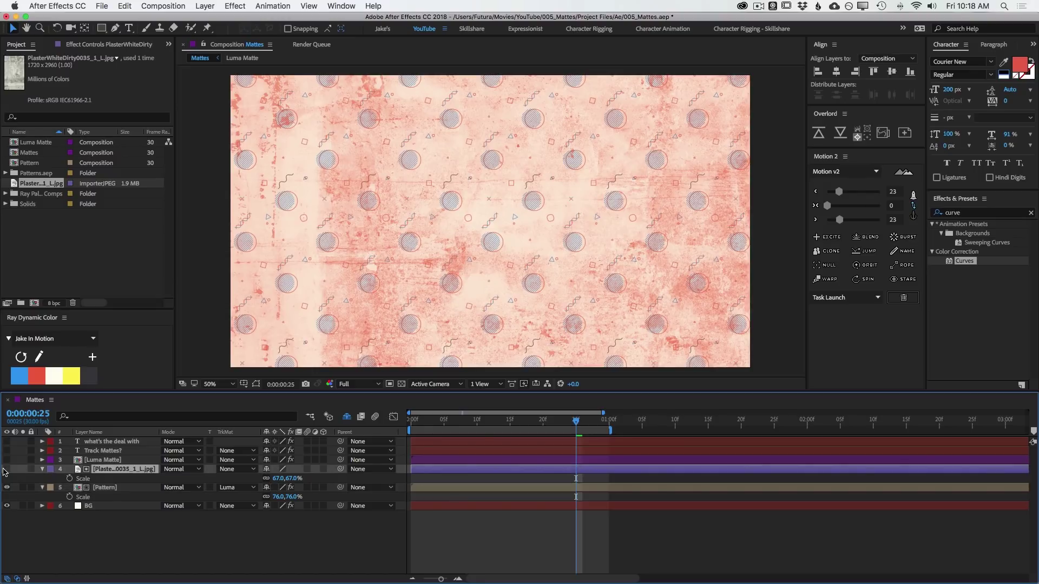
{"action": "left_click", "coordinate": [7, 469]}
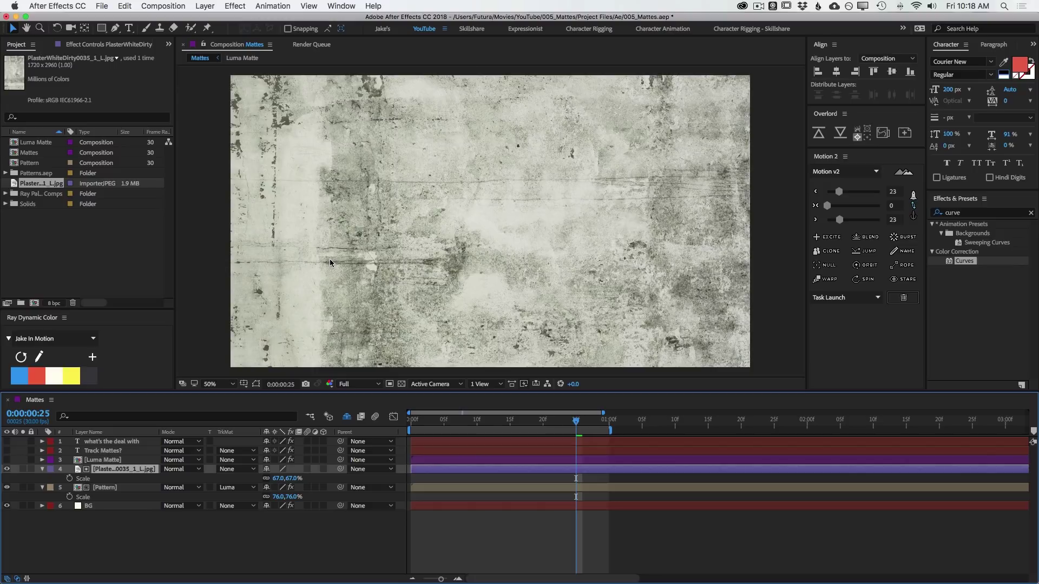
{"action": "left_click", "coordinate": [7, 469]}
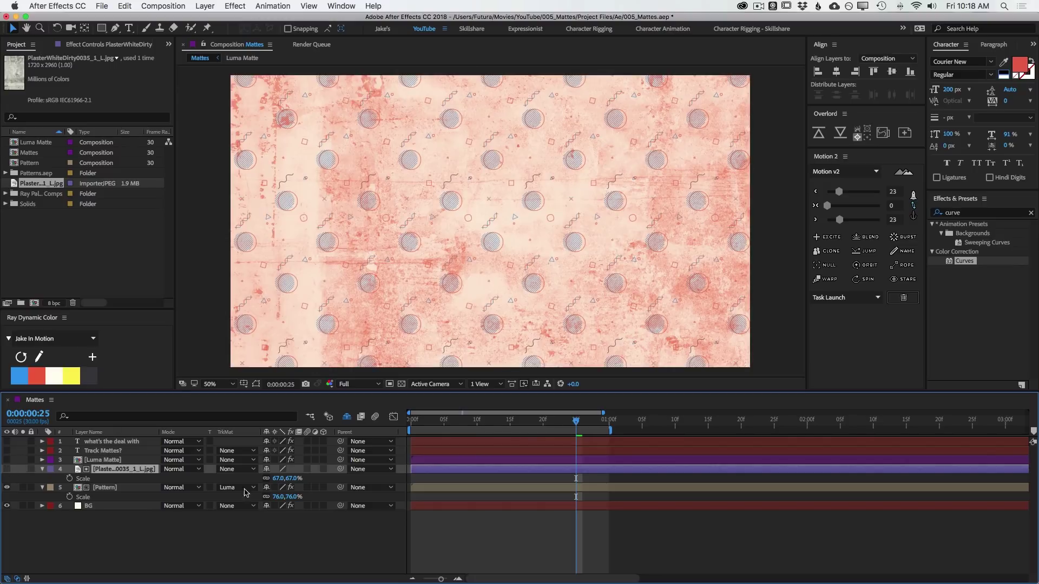
- Set the Pattern layer's Track Matte to Luma Inverted Matte
{"action": "left_click", "coordinate": [236, 488]}
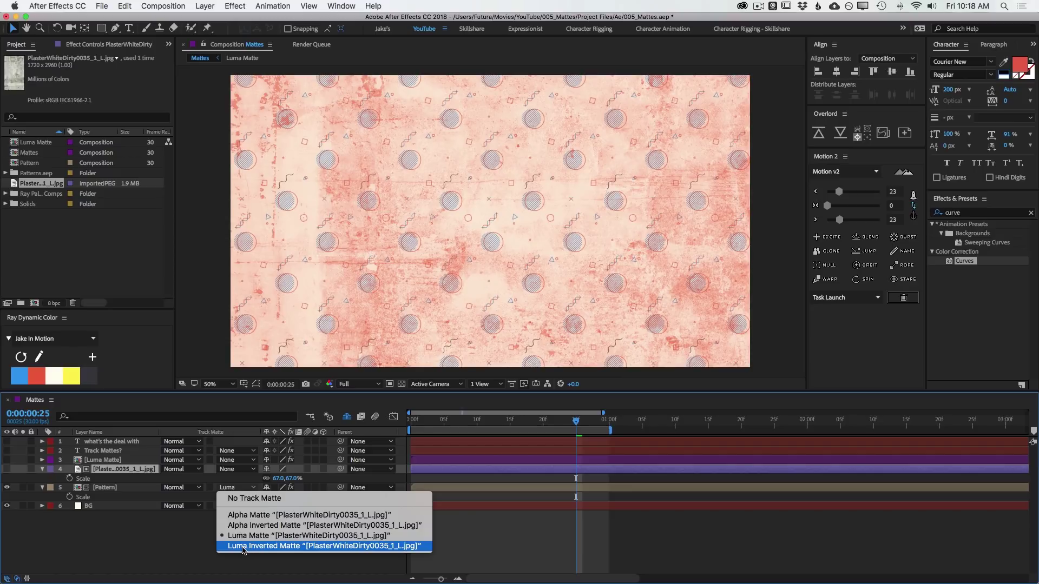
{"action": "key", "text": "Escape"}
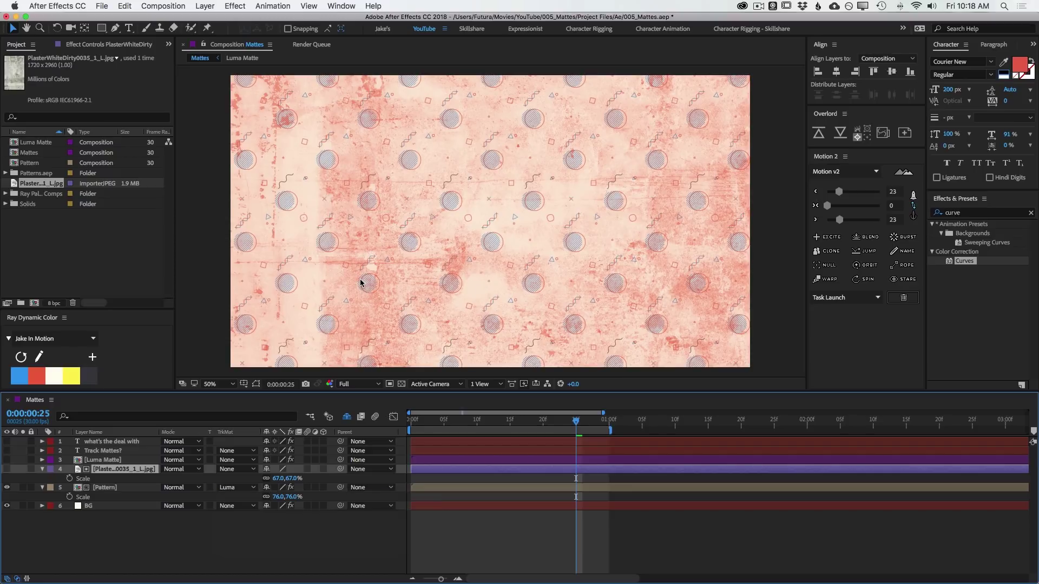
{"action": "left_click", "coordinate": [228, 488]}
{"action": "left_click", "coordinate": [257, 547]}
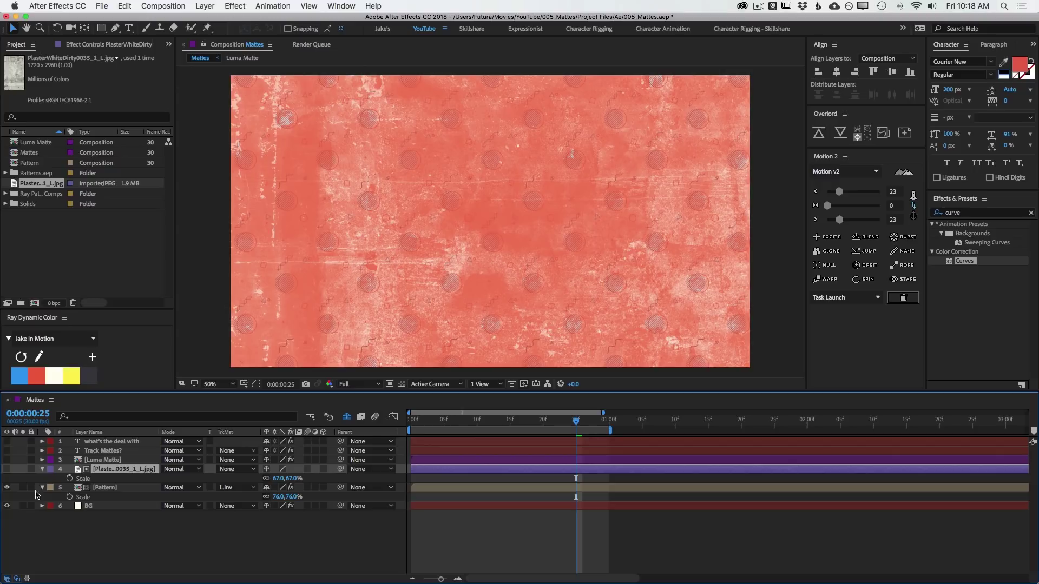
- Toggle BG visibility and the transparency grid to check the inverted matte
{"action": "left_click", "coordinate": [7, 506]}
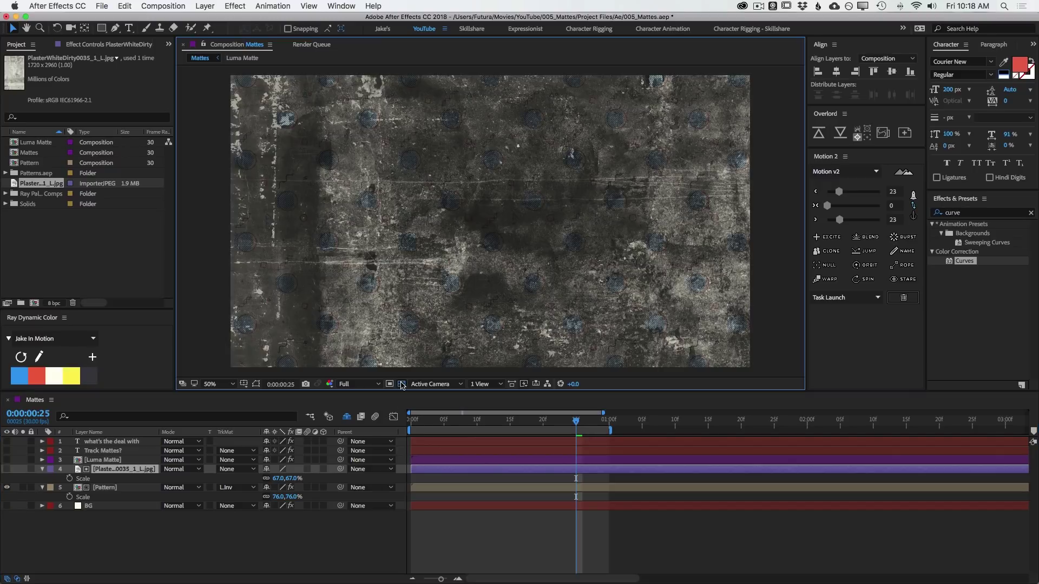
{"action": "left_click", "coordinate": [401, 383]}
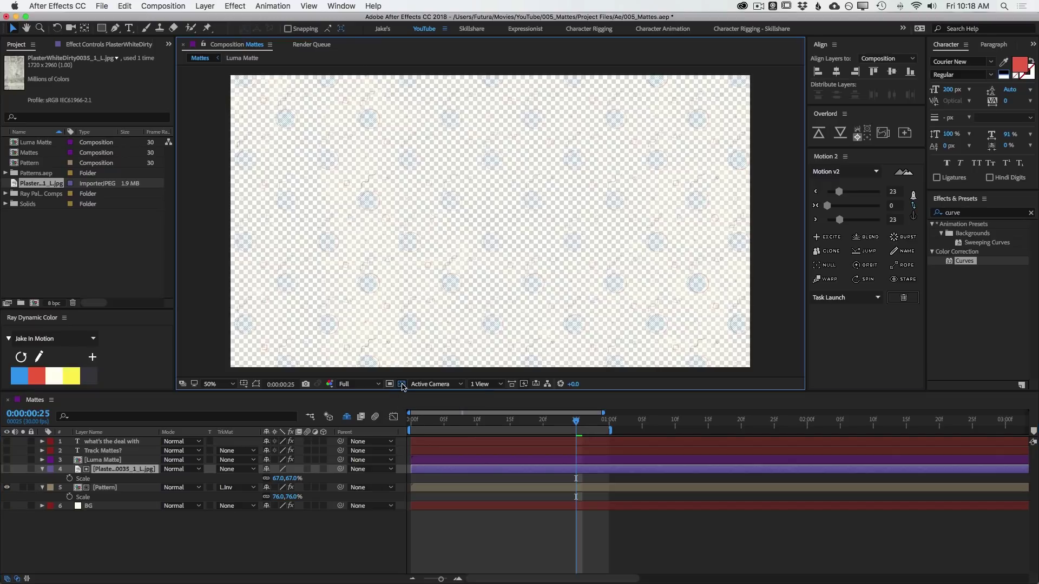
{"action": "left_click", "coordinate": [6, 506]}
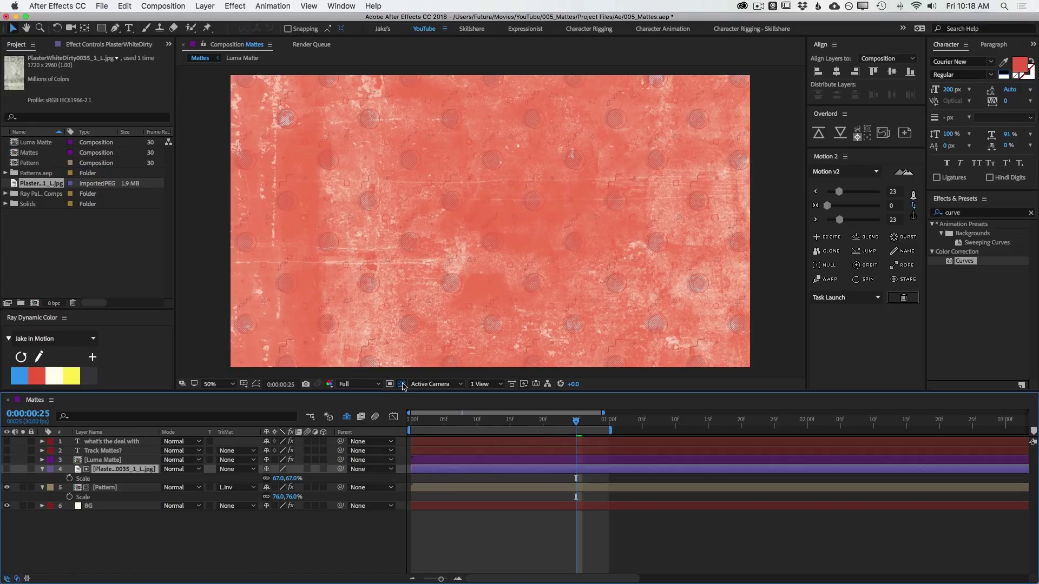
{"action": "left_click", "coordinate": [401, 384]}
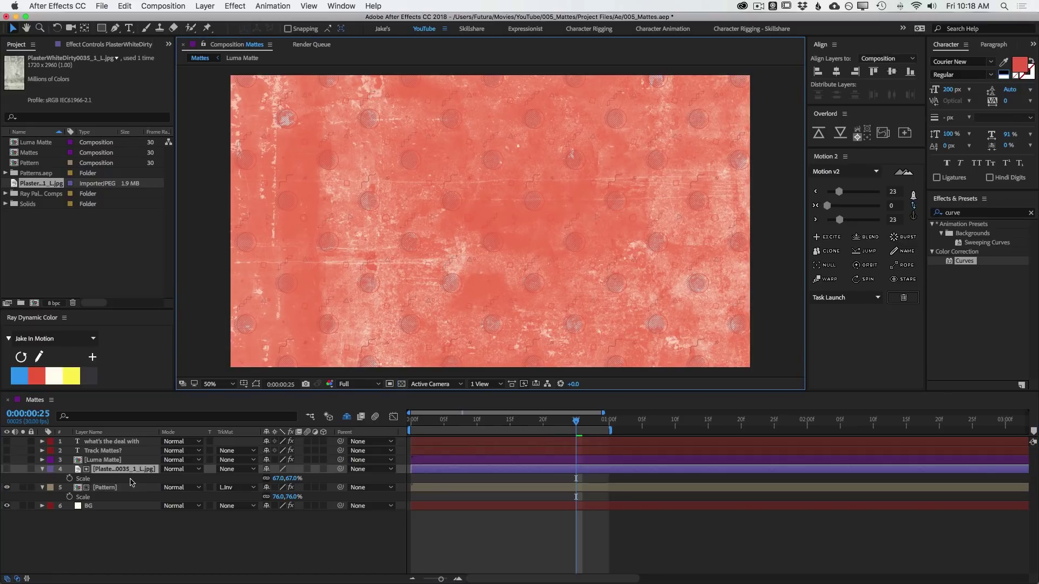
- Apply Curves to the plaster layer and shape the curve into a contrast-boosting S
{"action": "left_click", "coordinate": [136, 487]}
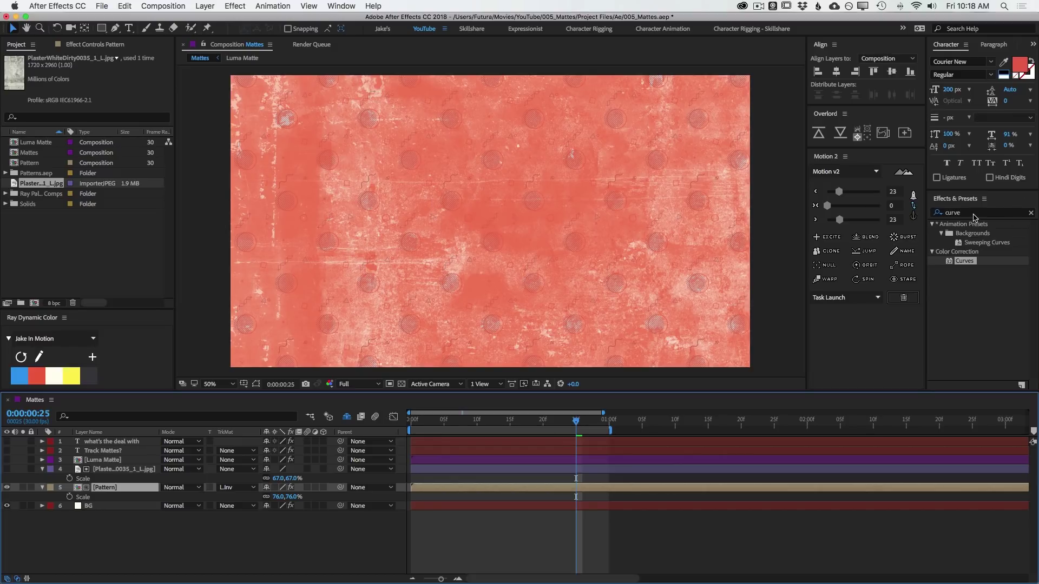
{"action": "left_click_drag", "start_coordinate": [967, 264], "coordinate": [129, 472]}
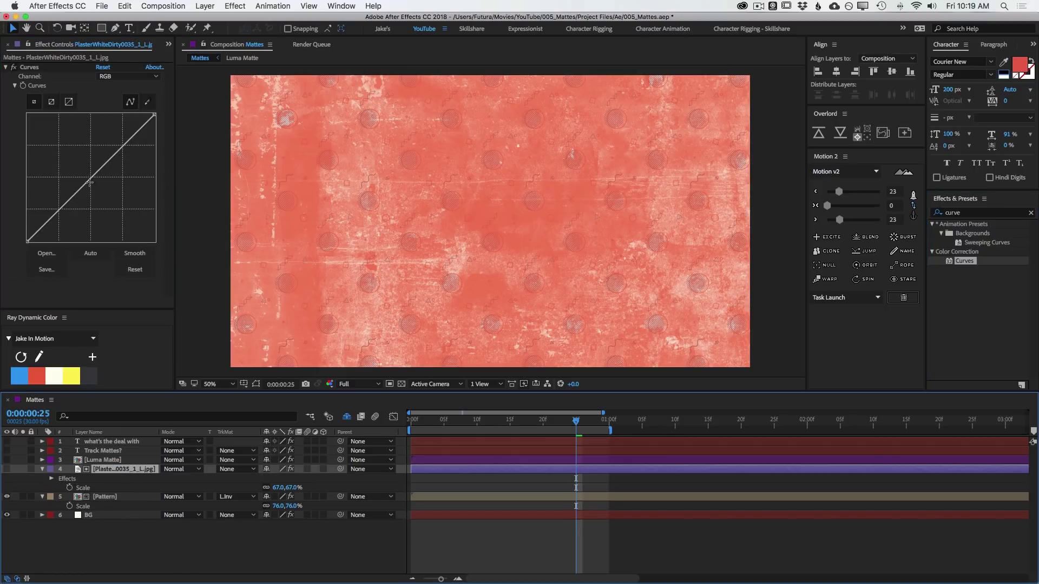
{"action": "left_click_drag", "start_coordinate": [71, 199], "coordinate": [77, 206]}
{"action": "left_click_drag", "start_coordinate": [111, 158], "coordinate": [113, 153]}
{"action": "left_click_drag", "start_coordinate": [78, 206], "coordinate": [73, 203]}
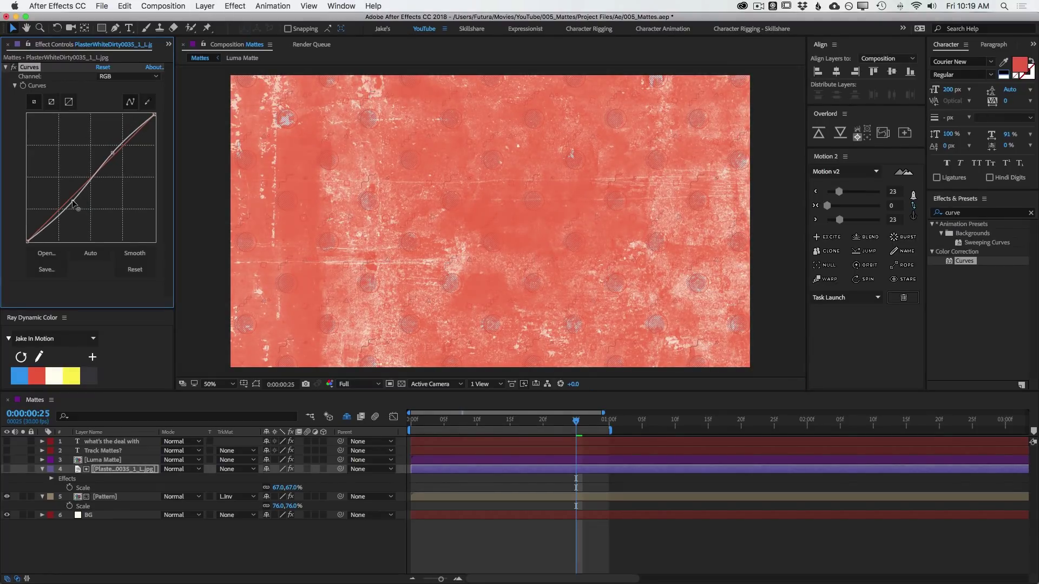
{"action": "left_click_drag", "start_coordinate": [112, 153], "coordinate": [107, 149]}
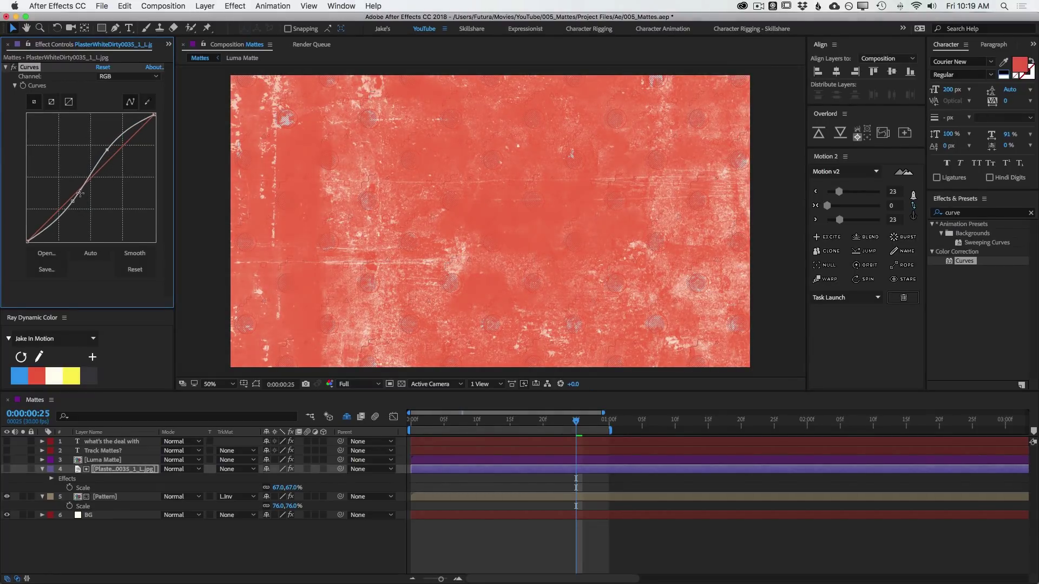
{"action": "left_click_drag", "start_coordinate": [73, 201], "coordinate": [75, 205]}
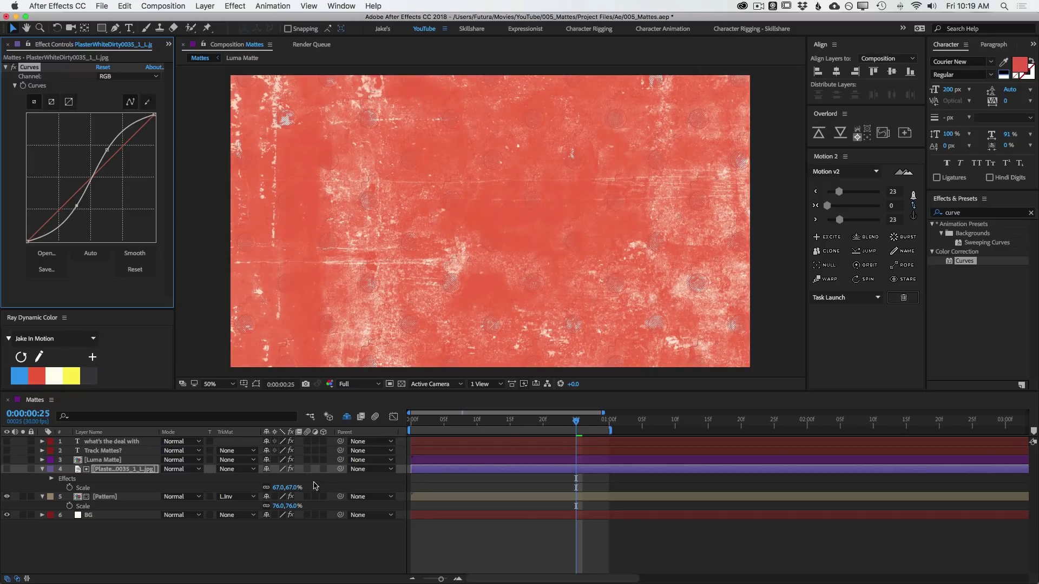
- Switch Pattern back to Luma Matte, shift the plaster left and scale it to 89.6%
{"action": "left_click", "coordinate": [238, 497]}
{"action": "left_click", "coordinate": [249, 545]}
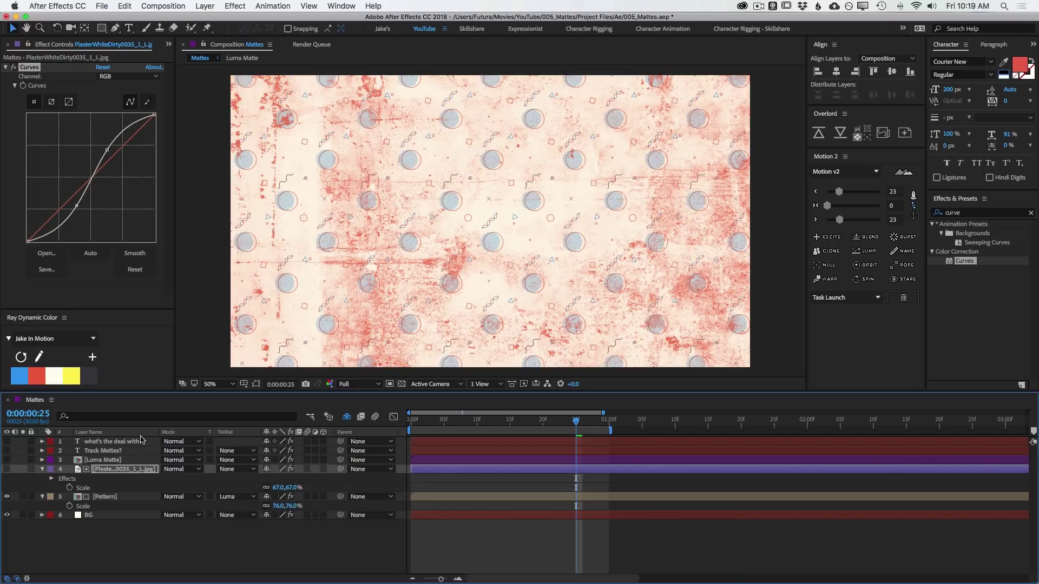
{"action": "left_click", "coordinate": [99, 473]}
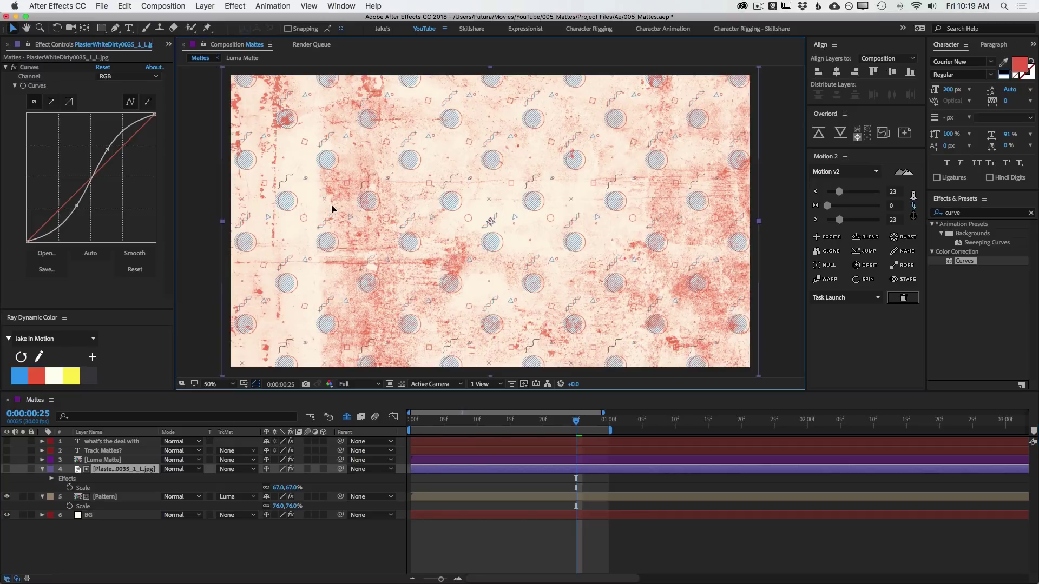
{"action": "left_click_drag", "start_coordinate": [332, 208], "coordinate": [304, 205]}
{"action": "left_click_drag", "start_coordinate": [731, 216], "coordinate": [716, 268]}
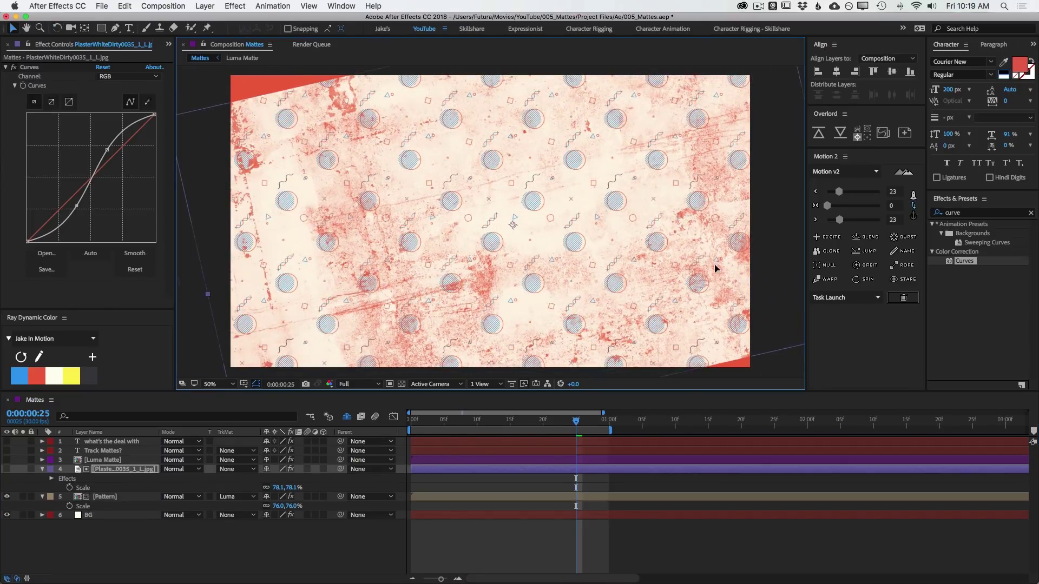
{"action": "left_click_drag", "start_coordinate": [206, 296], "coordinate": [285, 322]}
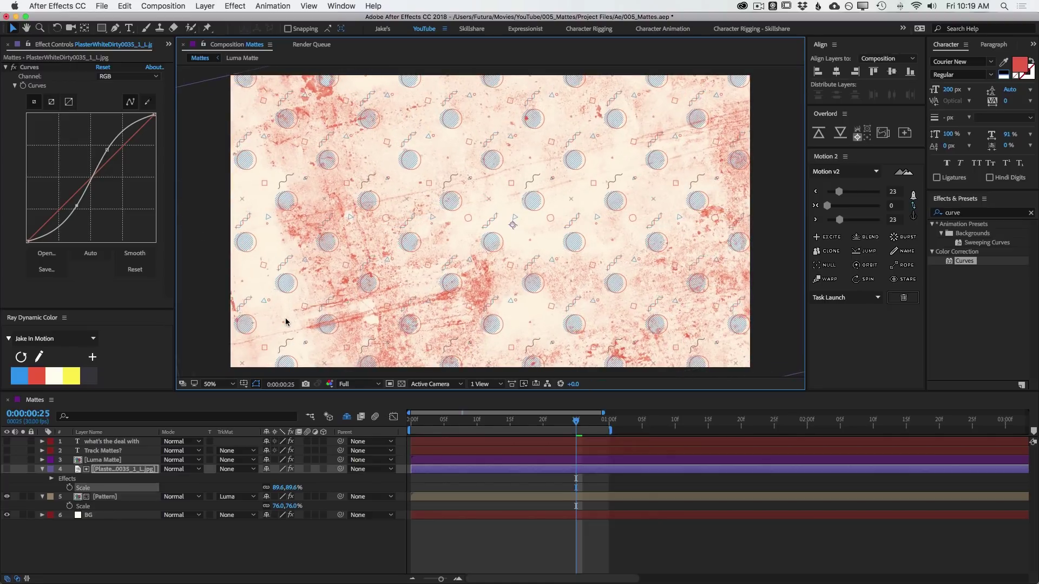
- Recolour the BG layer with the white swatch while previewing playback
{"action": "left_click", "coordinate": [119, 515]}
{"action": "key", "text": "space"}
{"action": "left_click", "coordinate": [91, 381]}
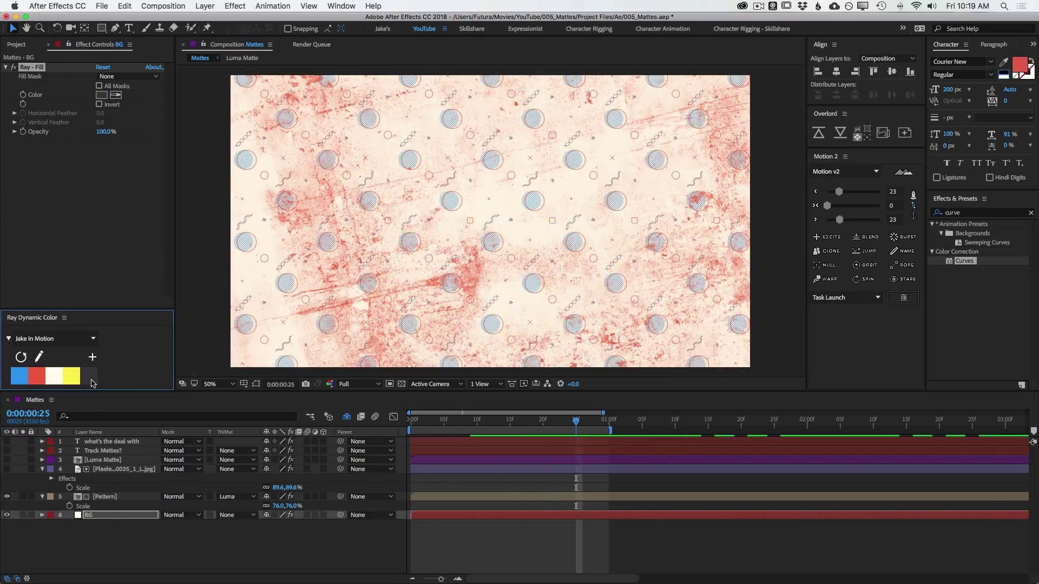
- Steepen the plaster's Curves for darker, harsher grime
{"action": "left_click", "coordinate": [125, 469]}
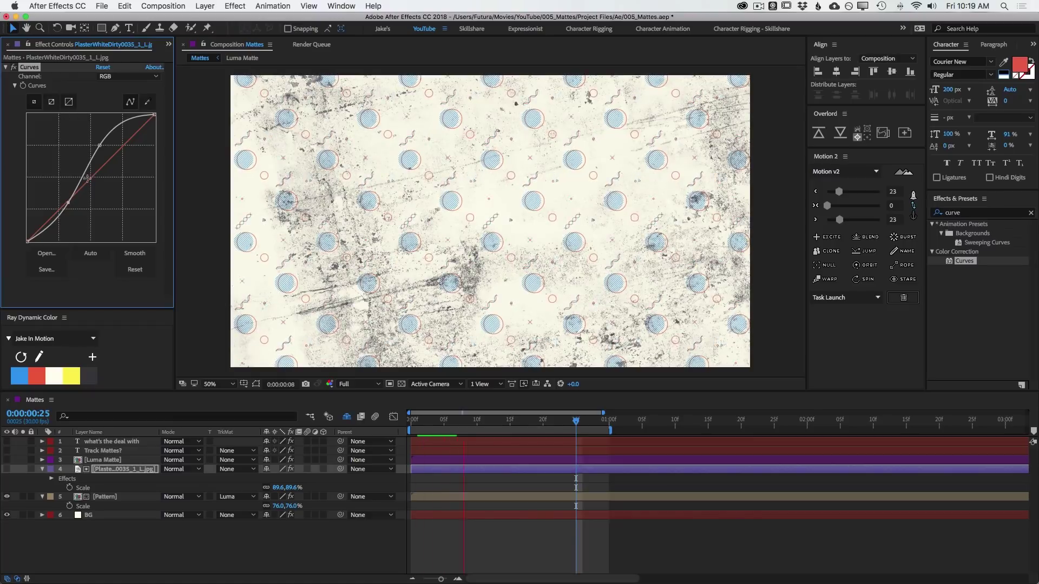
{"action": "left_click_drag", "start_coordinate": [70, 206], "coordinate": [77, 207]}
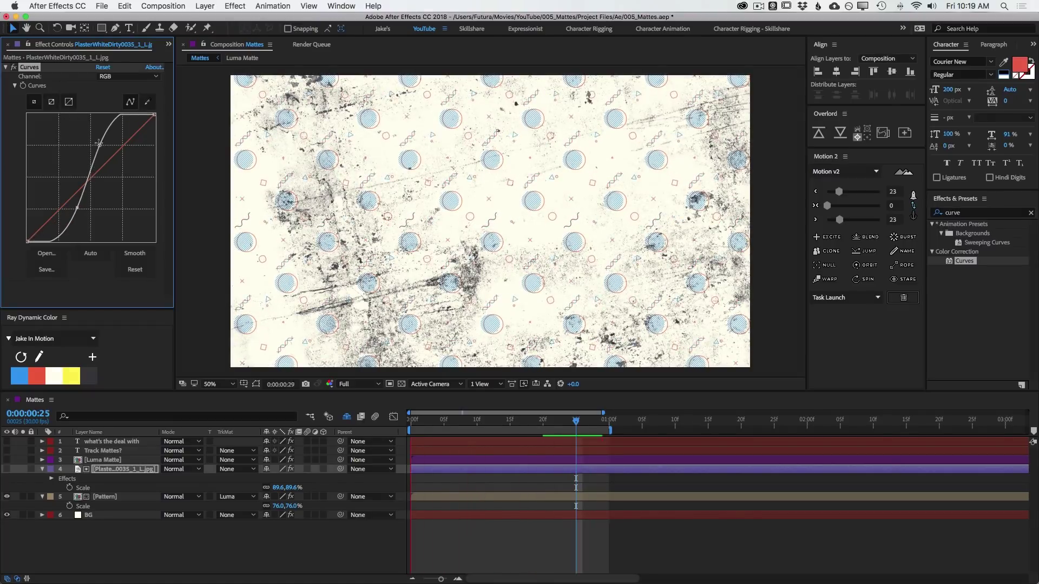
{"action": "left_click_drag", "start_coordinate": [100, 146], "coordinate": [98, 144]}
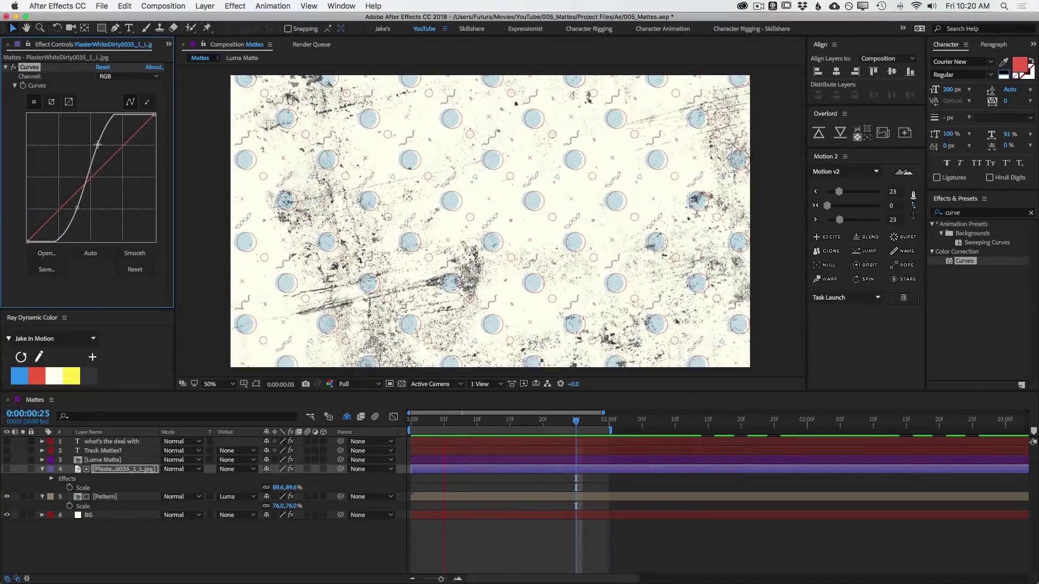
- Stop the preview, set Pattern's Track Matte to None and hide Pattern
{"action": "key", "text": "space"}
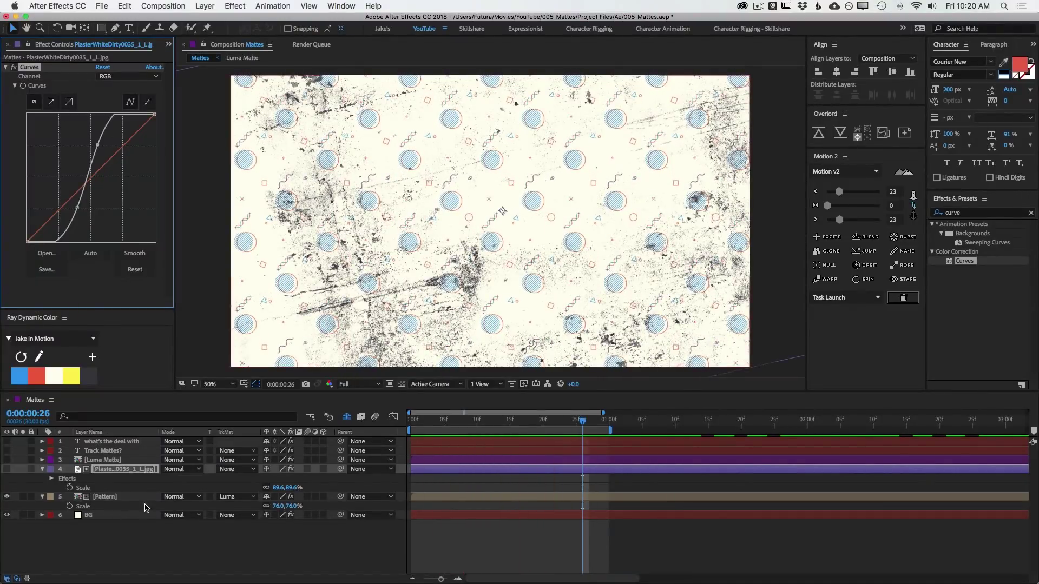
{"action": "left_click", "coordinate": [237, 497]}
{"action": "left_click", "coordinate": [238, 502]}
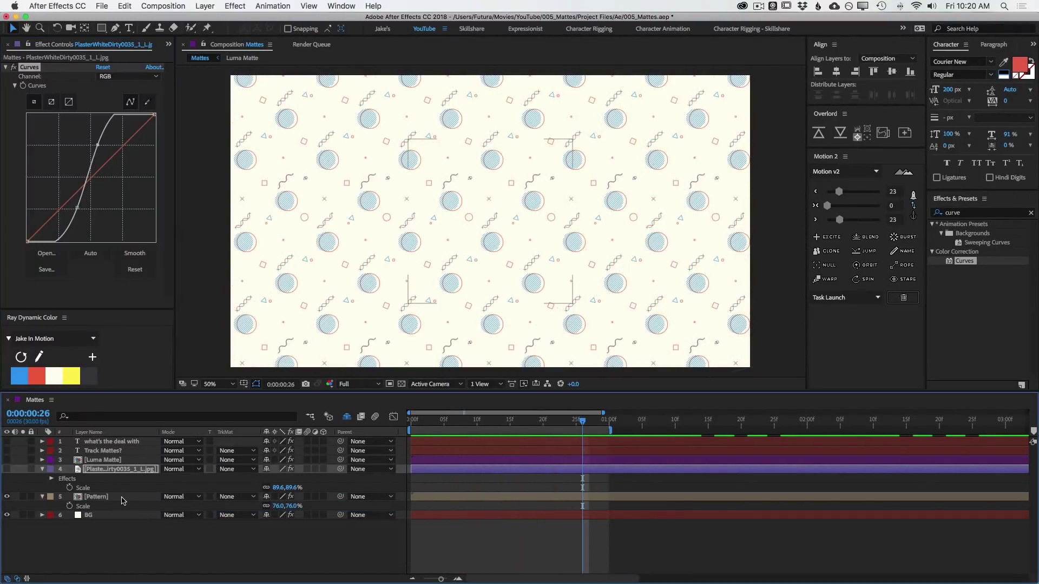
{"action": "left_click", "coordinate": [7, 497]}
- Show both title layers and delete the Venetian Blinds effect from Track Mattes?
{"action": "left_click_drag", "start_coordinate": [7, 442], "coordinate": [6, 452]}
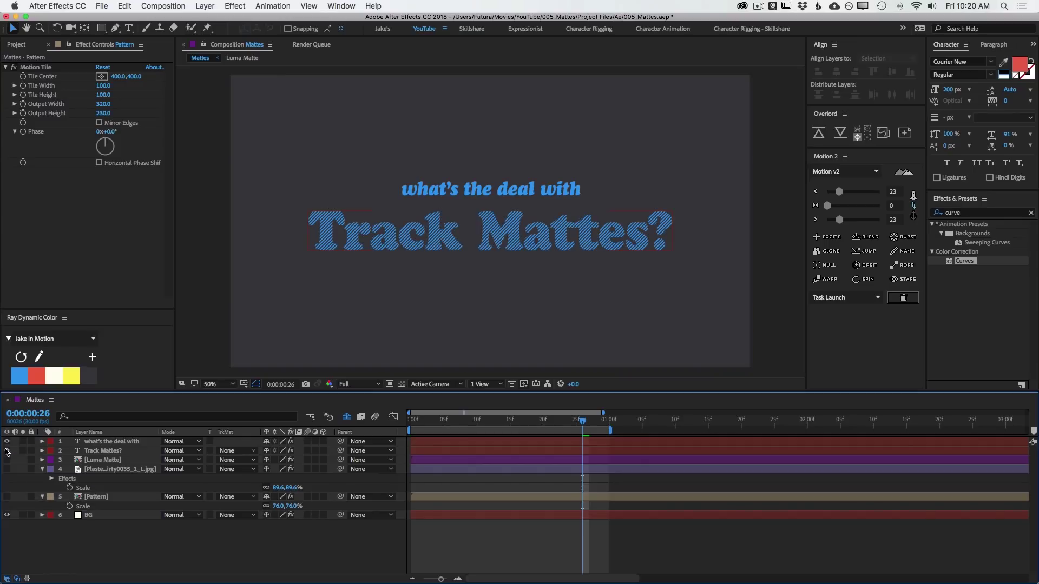
{"action": "left_click", "coordinate": [111, 470]}
{"action": "left_click", "coordinate": [100, 451]}
{"action": "key", "text": "e"}
{"action": "left_click", "coordinate": [90, 468]}
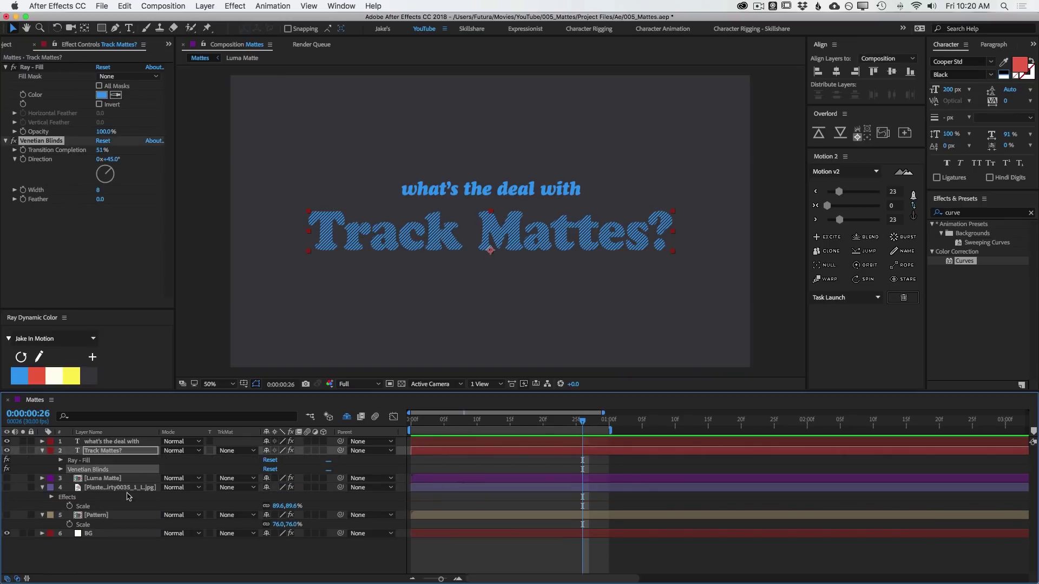
{"action": "key", "text": "Delete"}
- Place a visible plaster layer above each title and set both titles to Luma Matte
{"action": "left_click_drag", "start_coordinate": [108, 478], "coordinate": [138, 439]}
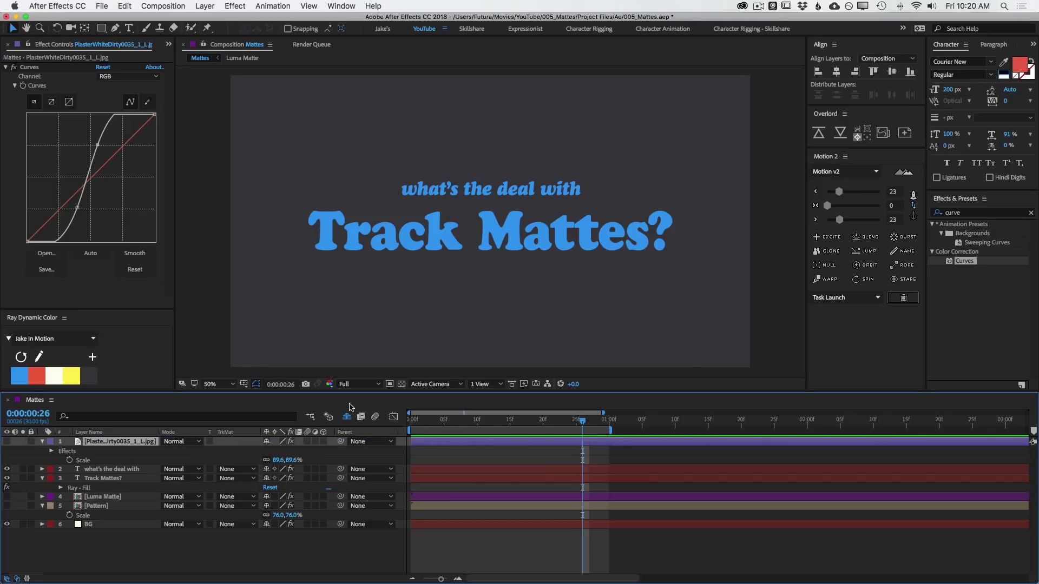
{"action": "left_click", "coordinate": [7, 441]}
{"action": "left_click", "coordinate": [111, 469]}
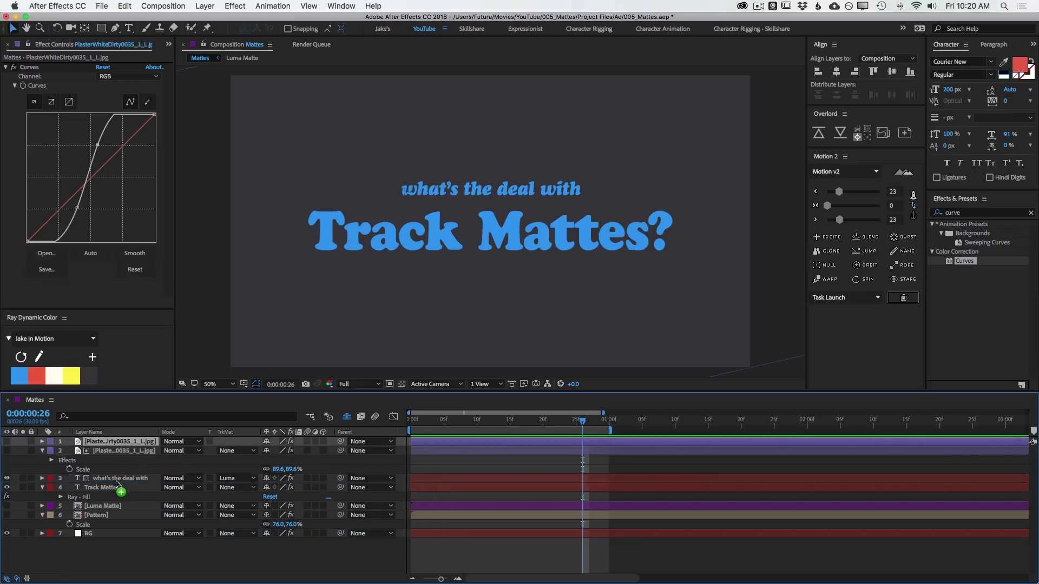
{"action": "left_click", "coordinate": [233, 487]}
{"action": "left_click", "coordinate": [223, 515]}
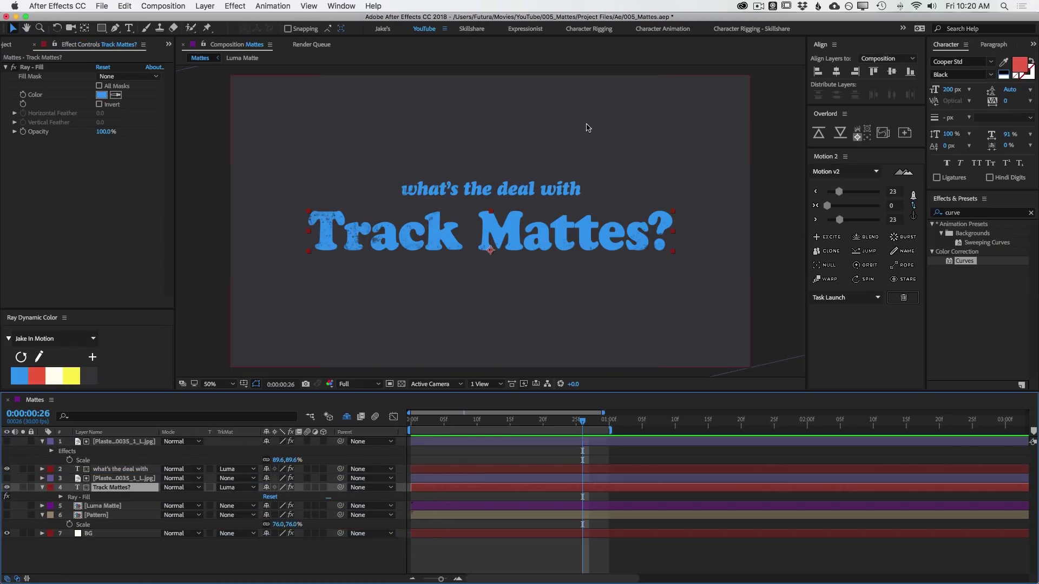
- Rotate both plaster layers together to vary the texture on each title
{"action": "left_click", "coordinate": [122, 479]}
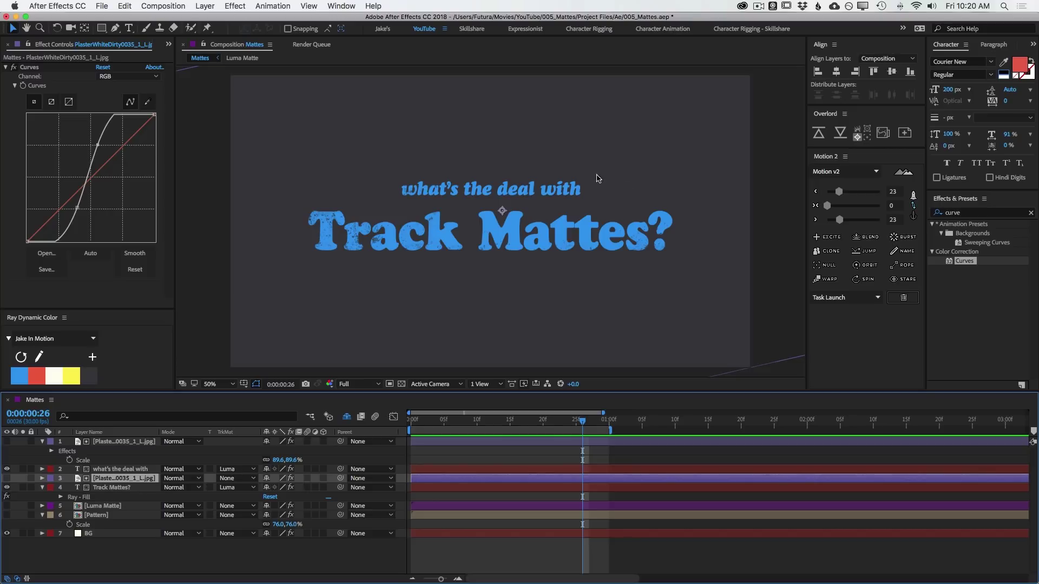
{"action": "left_click", "coordinate": [114, 442]}
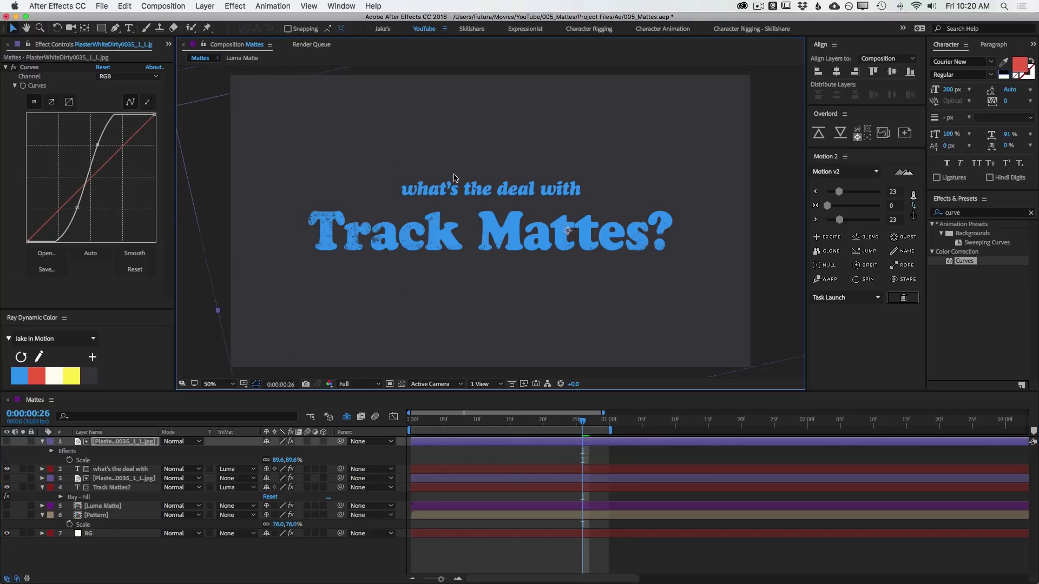
{"action": "left_click", "coordinate": [127, 480], "text": "super"}
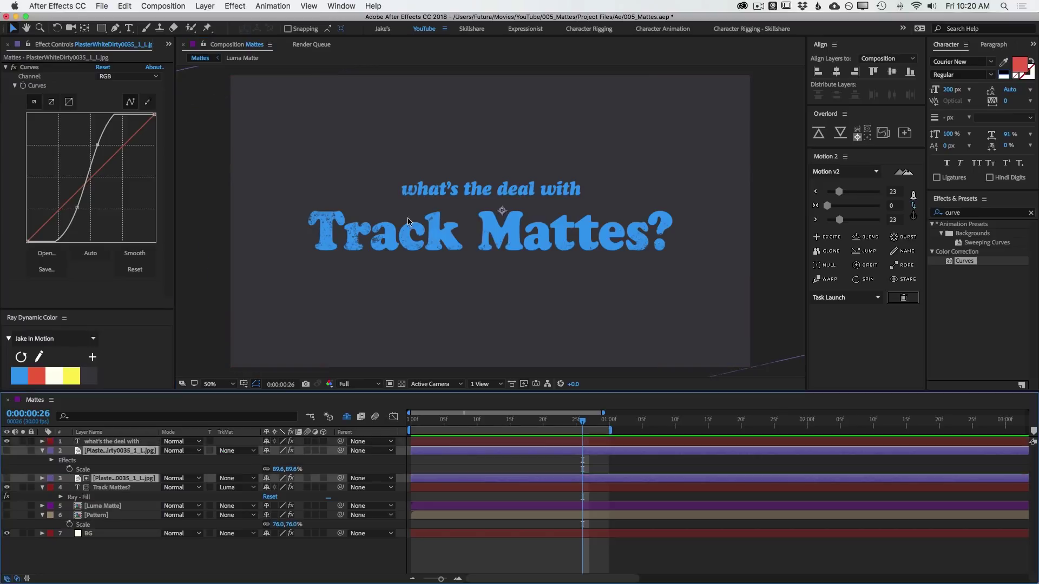
{"action": "key", "text": "w"}
{"action": "left_click_drag", "start_coordinate": [515, 154], "coordinate": [642, 234]}
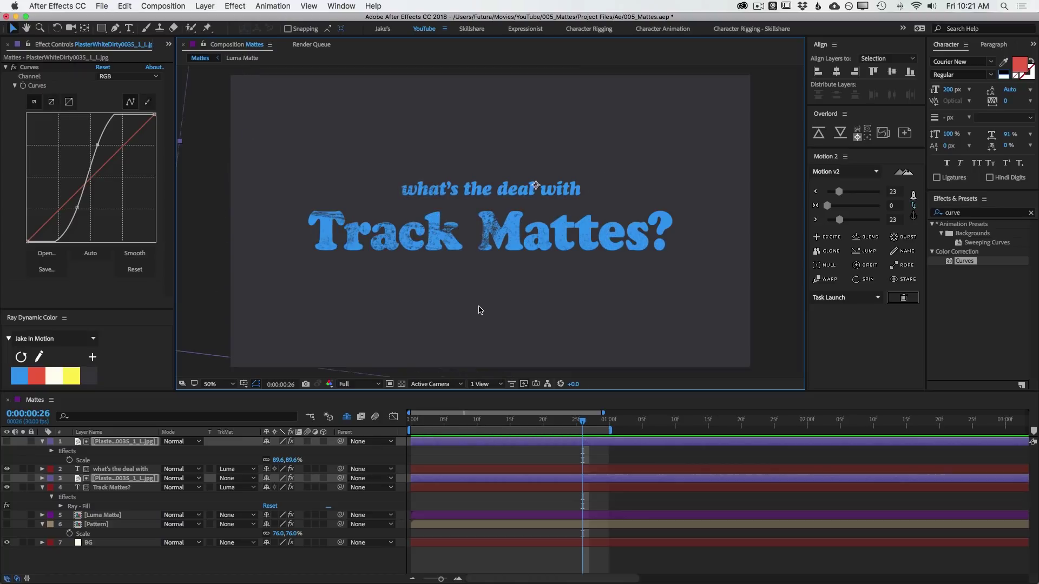
{"action": "left_click", "coordinate": [119, 442]}
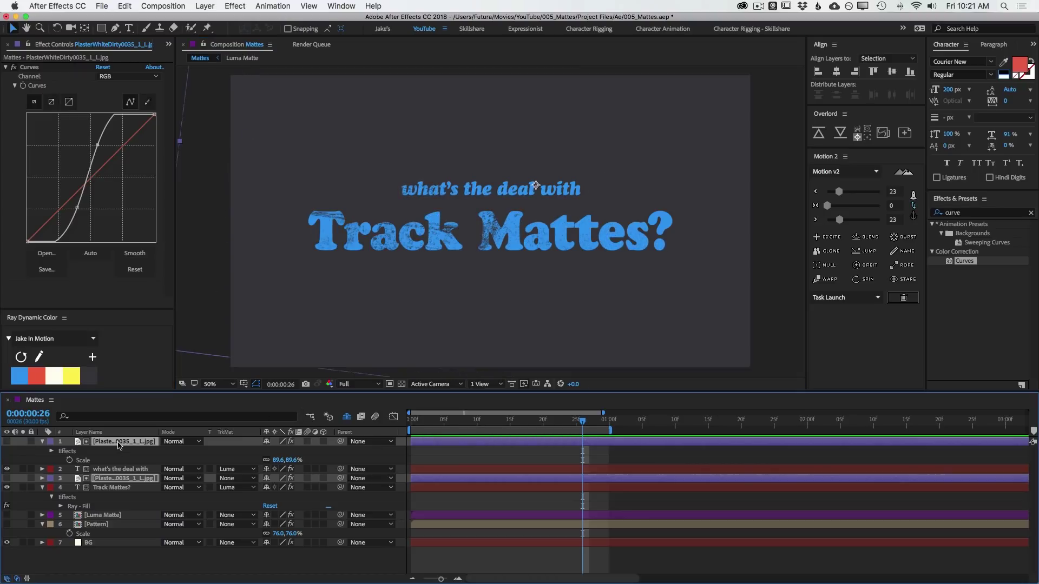
{"action": "left_click", "coordinate": [110, 473]}
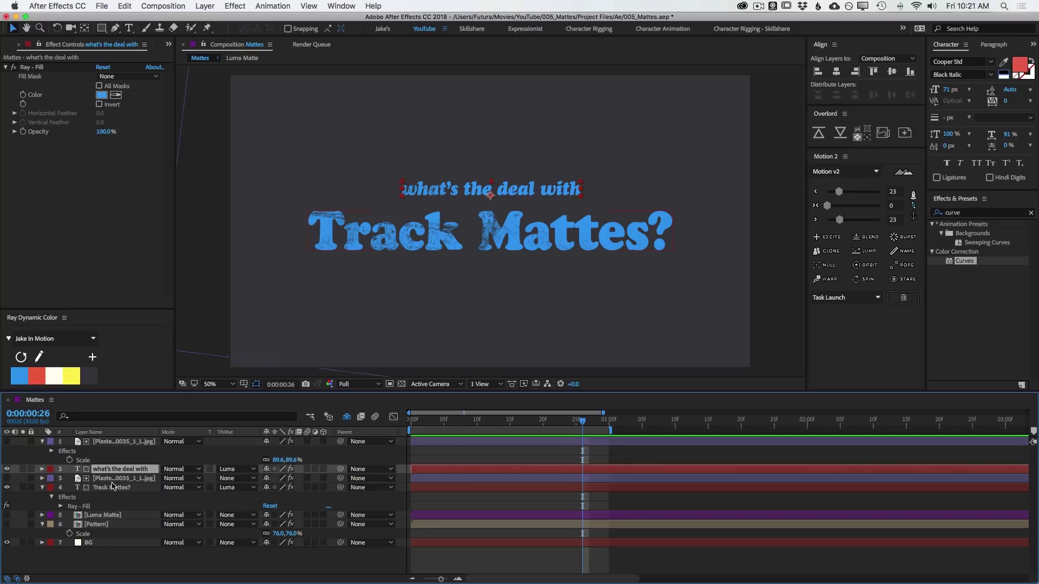
- Delete the top plaster layer and set the Track Mattes? title's Track Matte to None
{"action": "left_click", "coordinate": [123, 444]}
{"action": "key", "text": "Delete"}
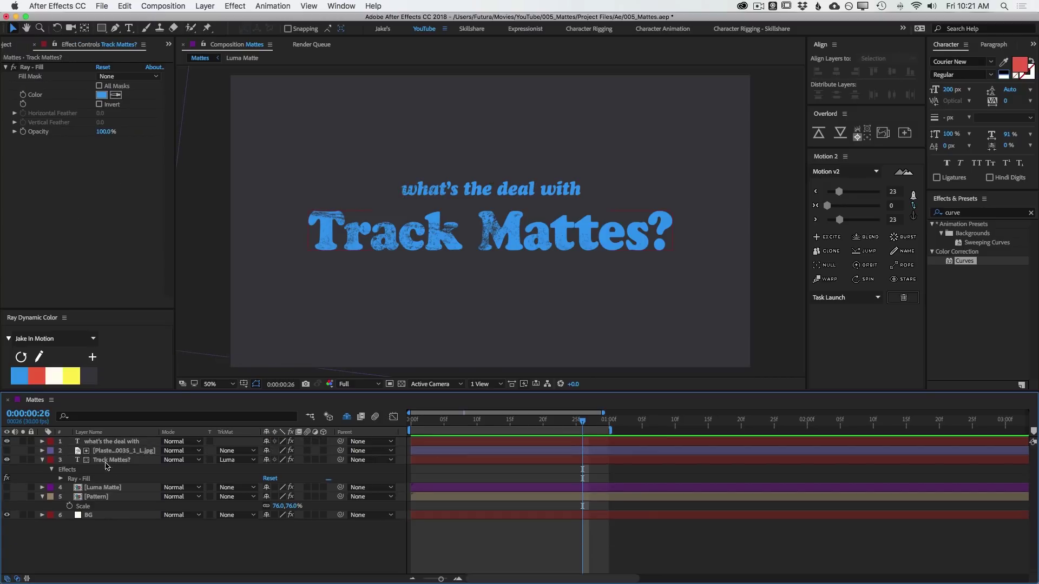
{"action": "left_click", "coordinate": [121, 453]}
{"action": "left_click", "coordinate": [237, 460]}
{"action": "left_click", "coordinate": [241, 469]}
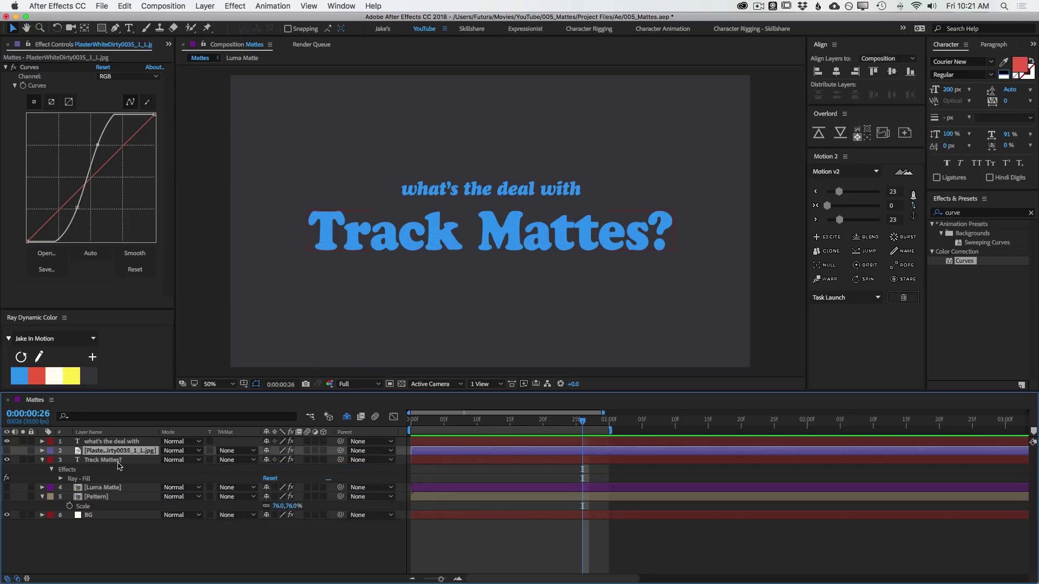
- Show the remaining plaster layer, set its rotation to 0 and remove its Curves
{"action": "left_click", "coordinate": [8, 452]}
{"action": "key", "text": "r"}
{"action": "left_click", "coordinate": [283, 460]}
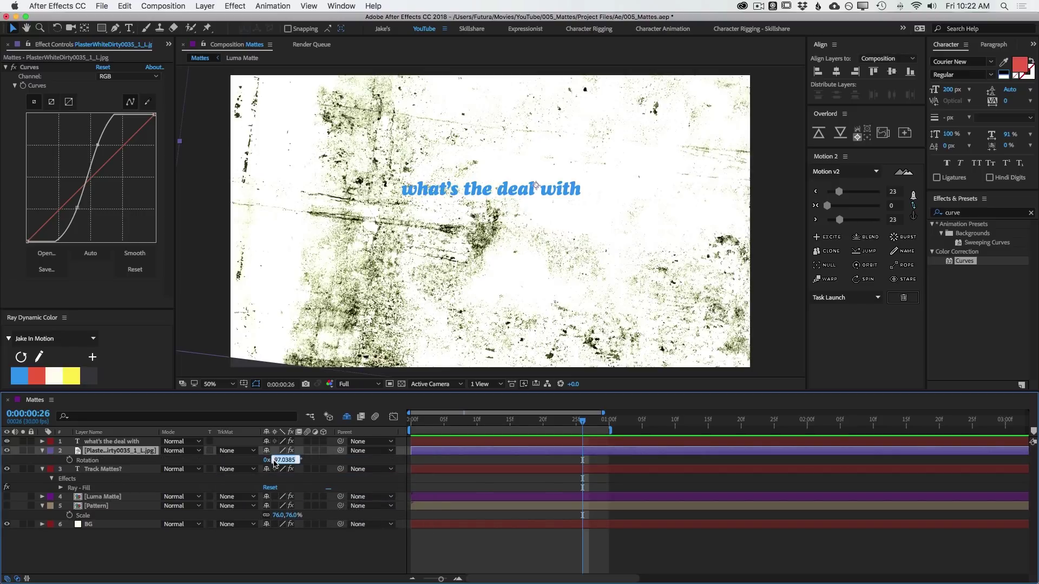
{"action": "type", "text": "0"}
{"action": "key", "text": "Return"}
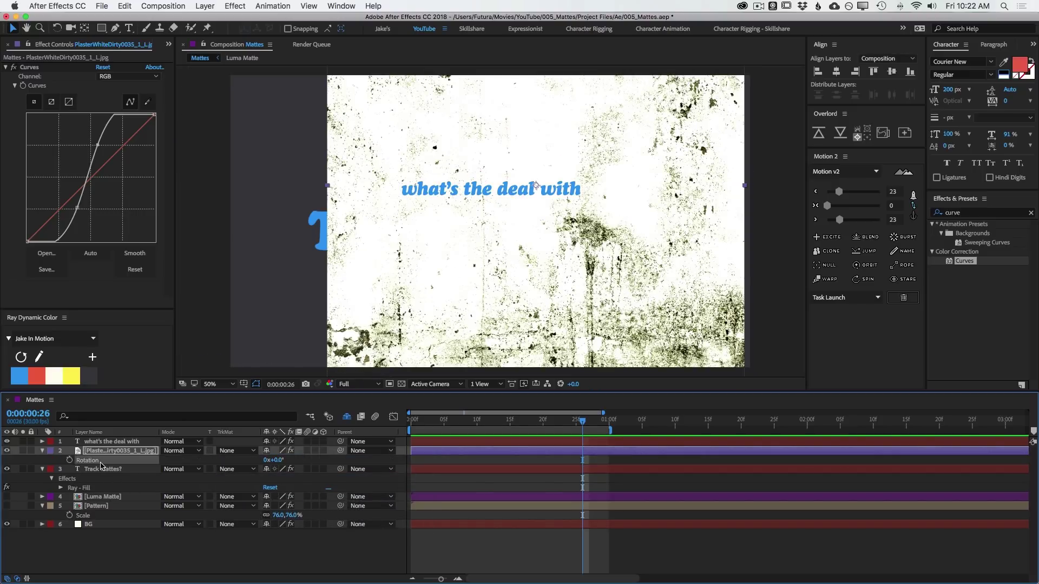
{"action": "key", "text": "super+shift+e"}
- Centre the plaster, fit it to comp width and move it below BG
{"action": "left_click_drag", "start_coordinate": [626, 202], "coordinate": [559, 202]}
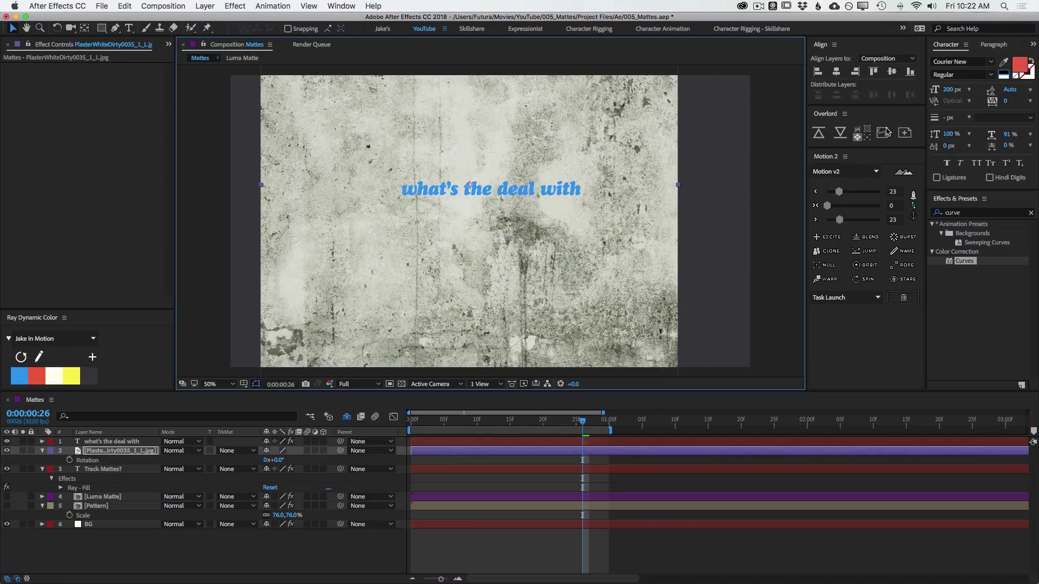
{"action": "left_click", "coordinate": [836, 72]}
{"action": "left_click", "coordinate": [892, 71]}
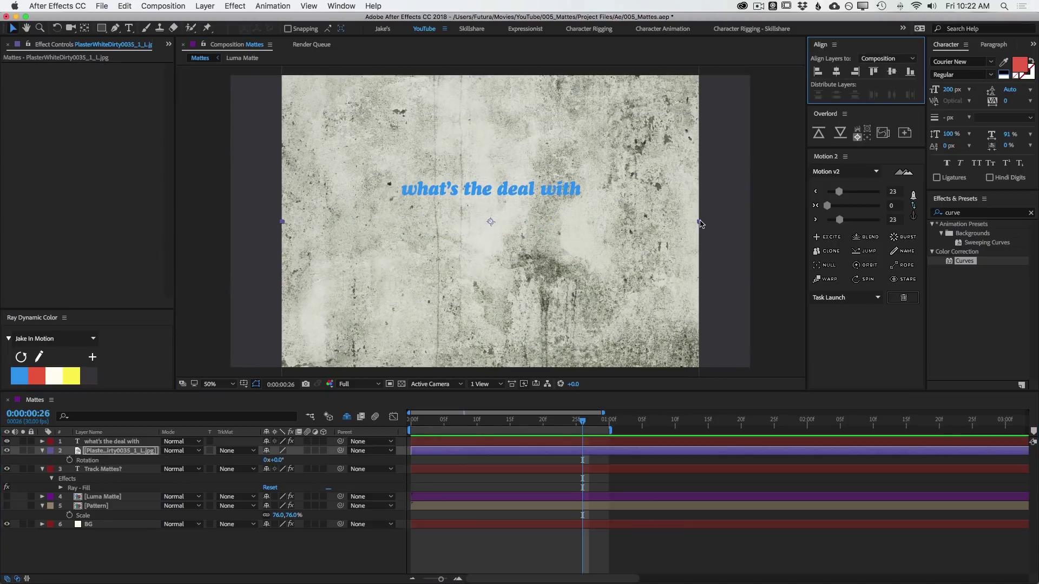
{"action": "key", "text": "super+alt+shift+h"}
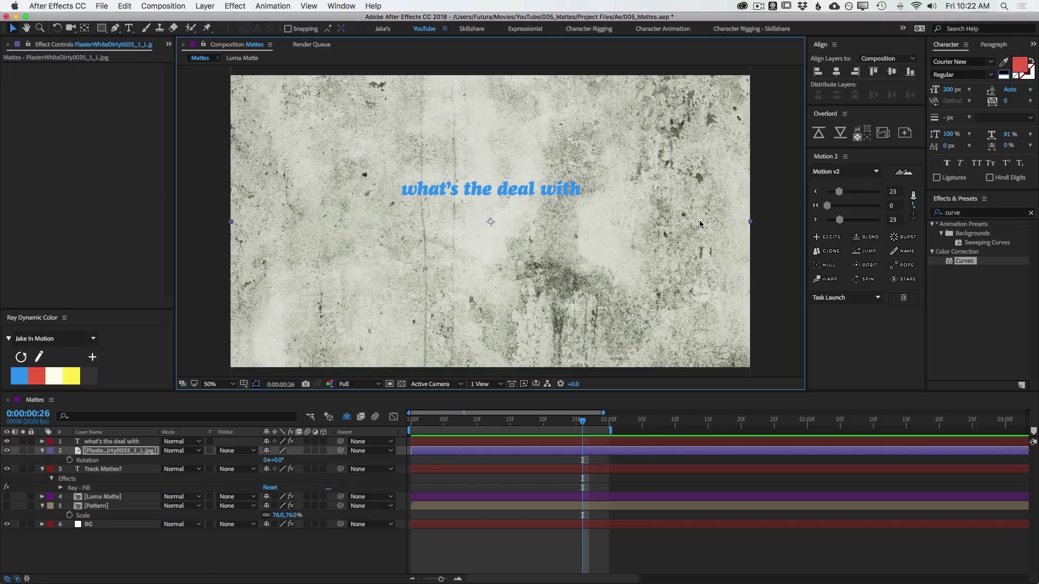
{"action": "left_click_drag", "start_coordinate": [105, 452], "coordinate": [91, 536]}
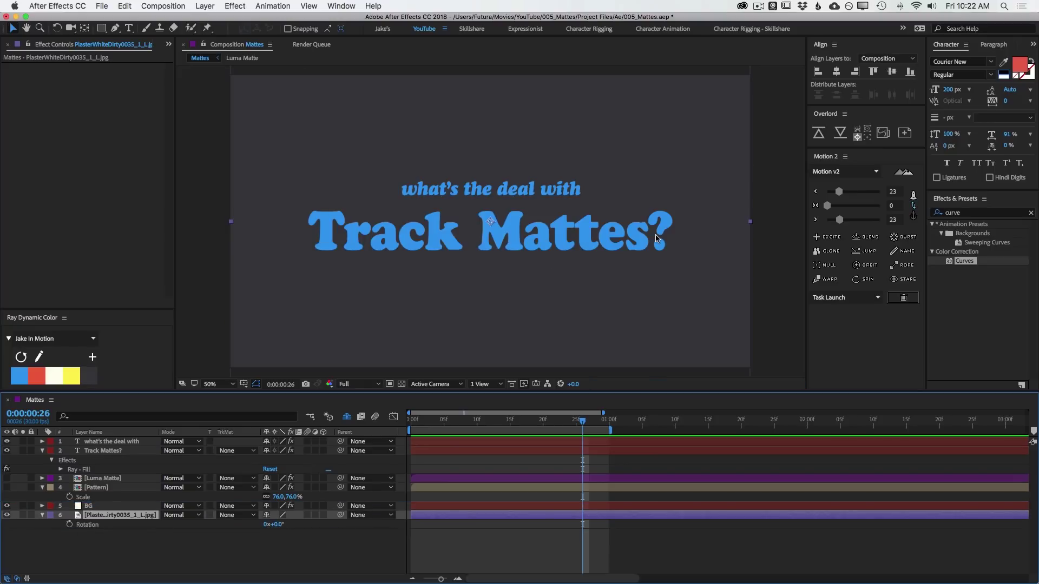
- Search 'set matte', apply Set Matte to the Track Mattes? title and widen Effect Controls
{"action": "left_click", "coordinate": [99, 453]}
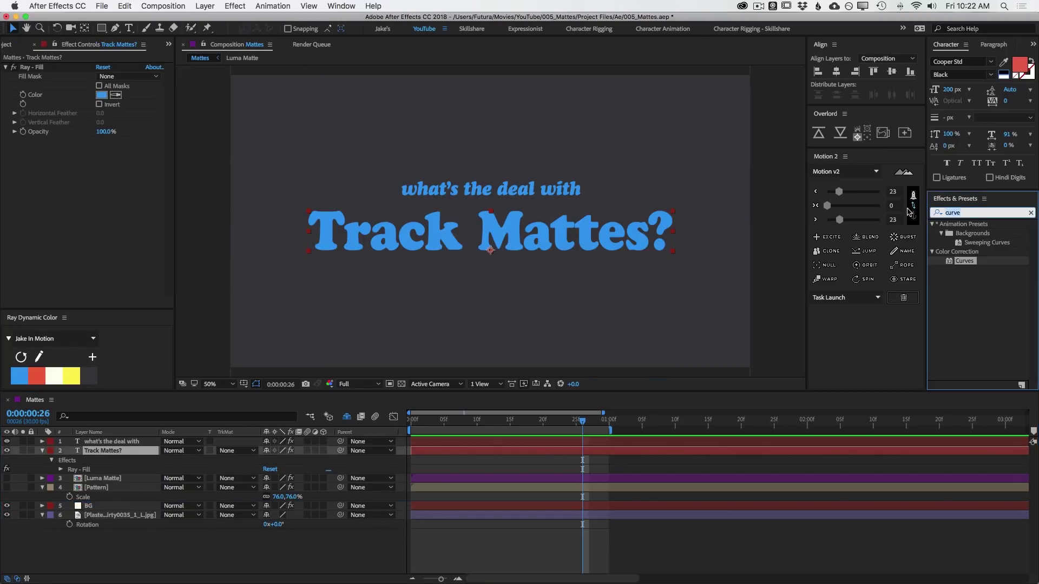
{"action": "key", "text": "super+a"}
{"action": "type", "text": "set matte"}
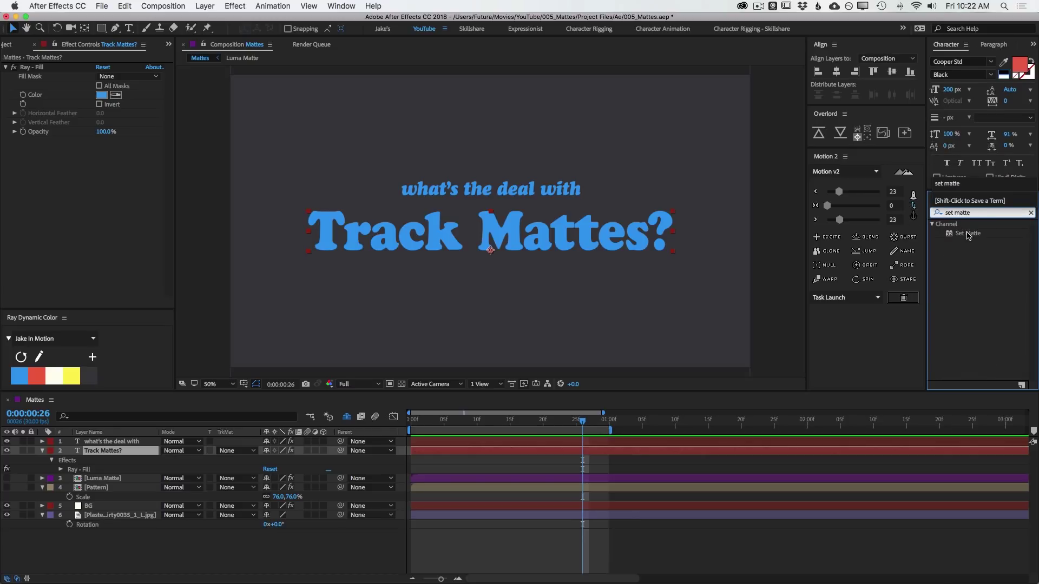
{"action": "left_click_drag", "start_coordinate": [968, 233], "coordinate": [133, 239]}
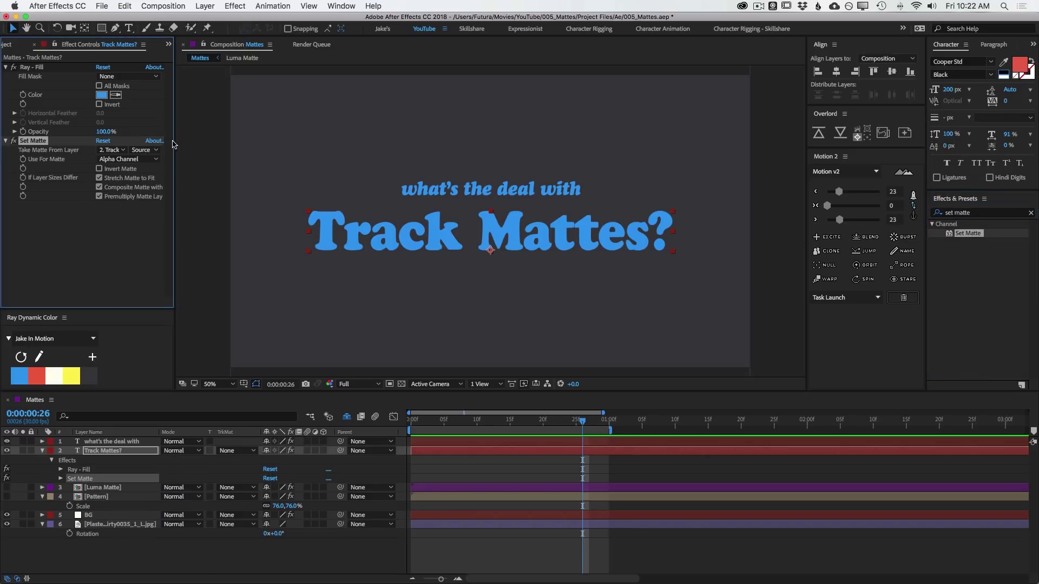
{"action": "left_click_drag", "start_coordinate": [173, 144], "coordinate": [217, 153]}
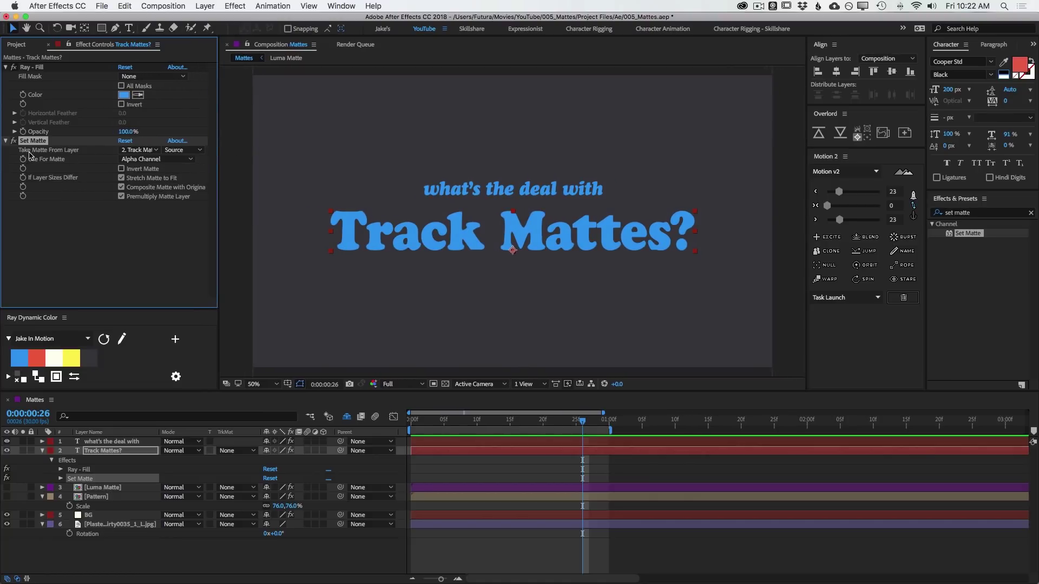
- Set Take Matte From Layer to the plaster layer and Use For Matte to Luminance
{"action": "left_click", "coordinate": [143, 150]}
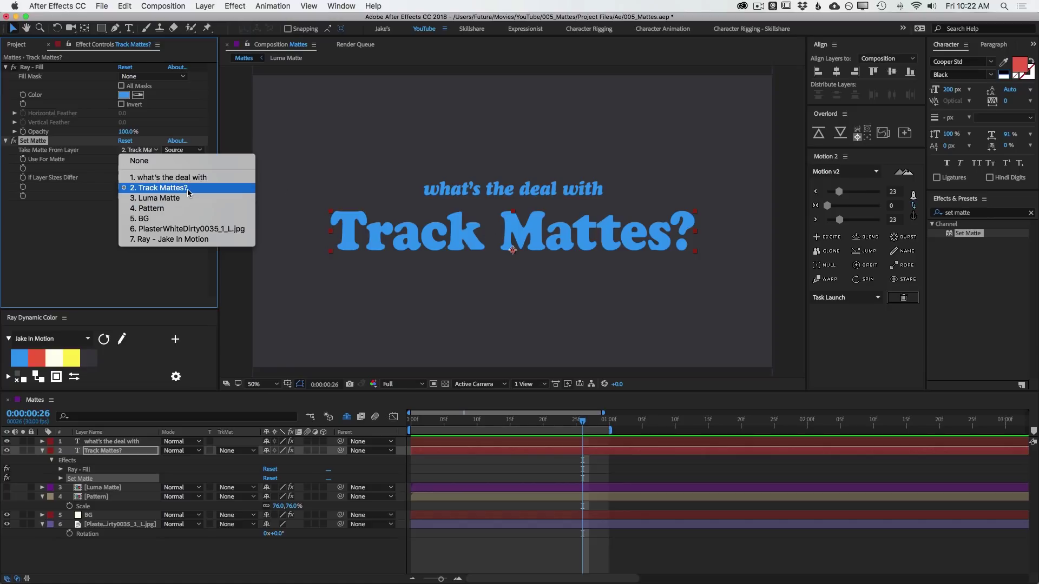
{"action": "left_click", "coordinate": [222, 231]}
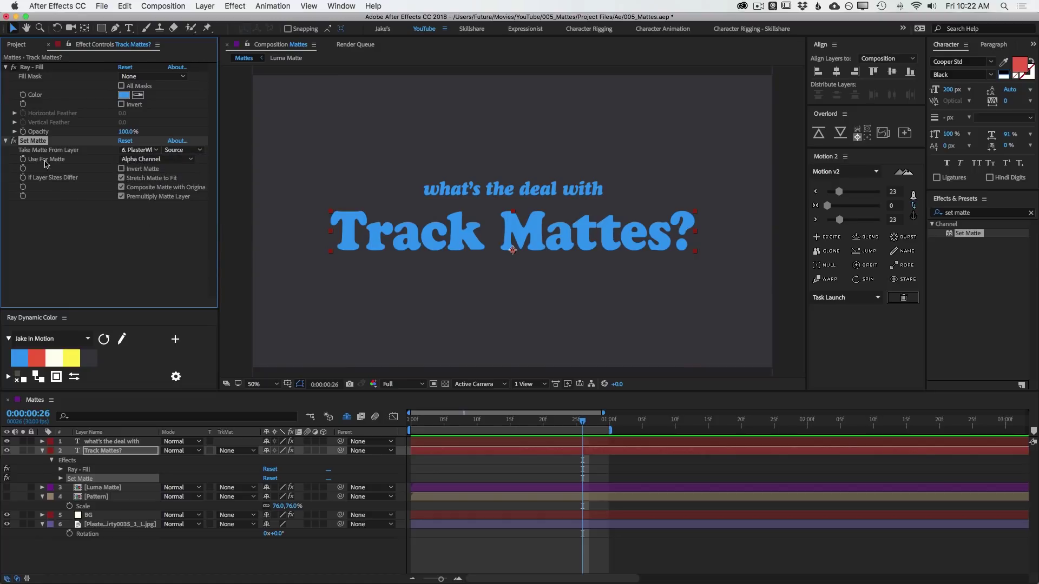
{"action": "left_click", "coordinate": [155, 162]}
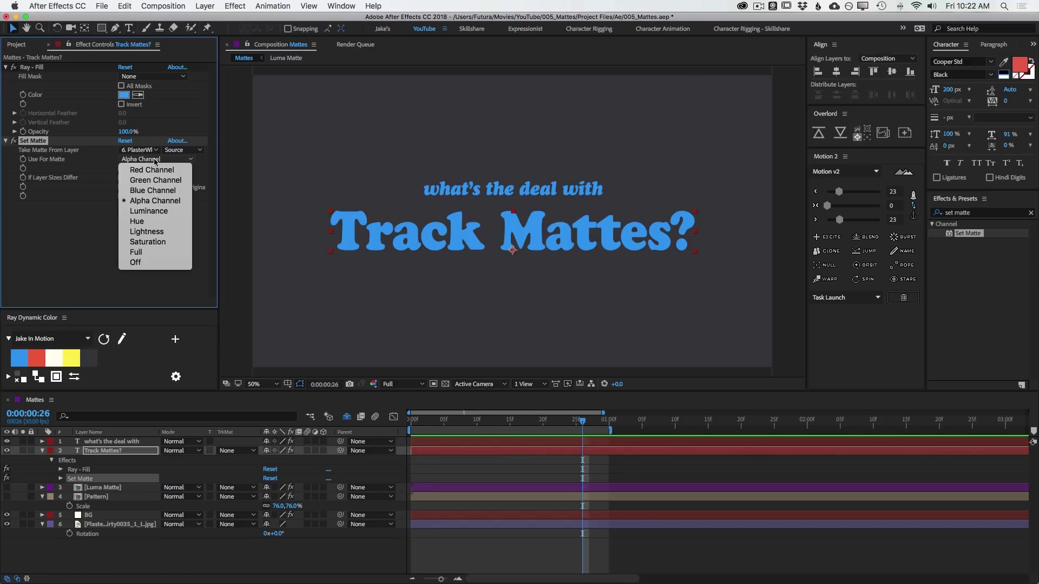
{"action": "left_click", "coordinate": [107, 453]}
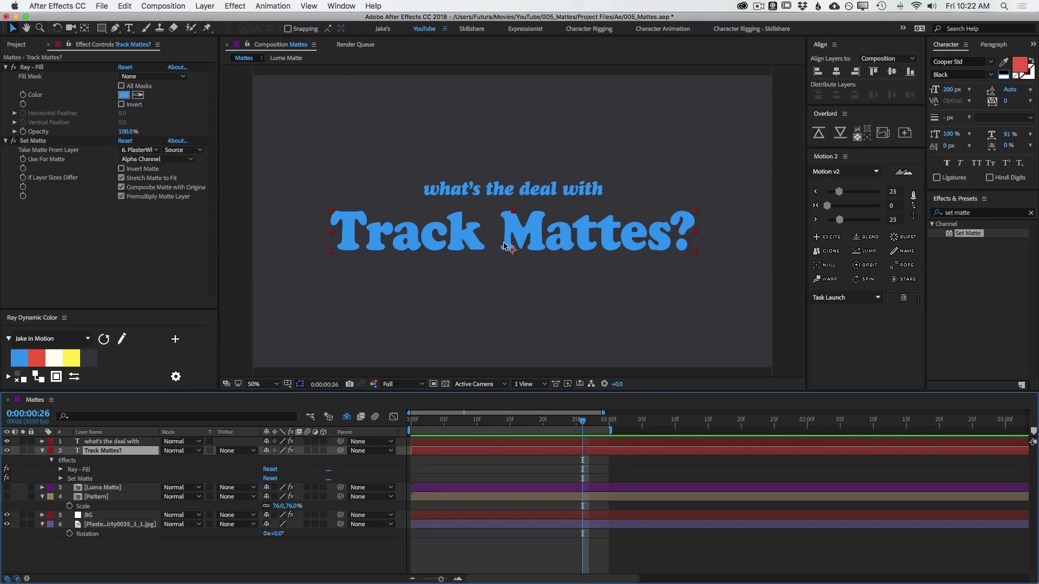
{"action": "left_click", "coordinate": [170, 160]}
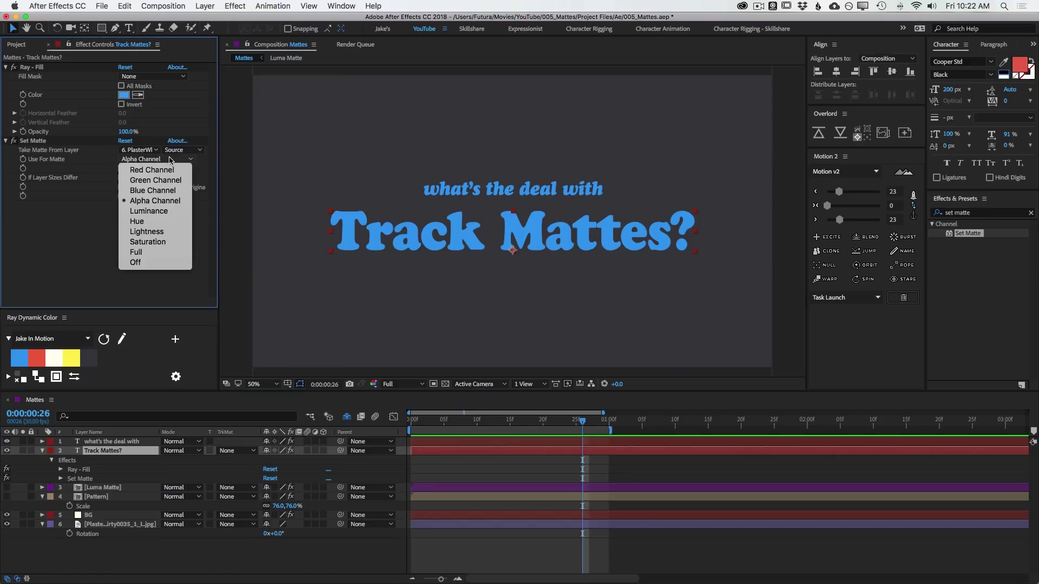
{"action": "left_click", "coordinate": [168, 211]}
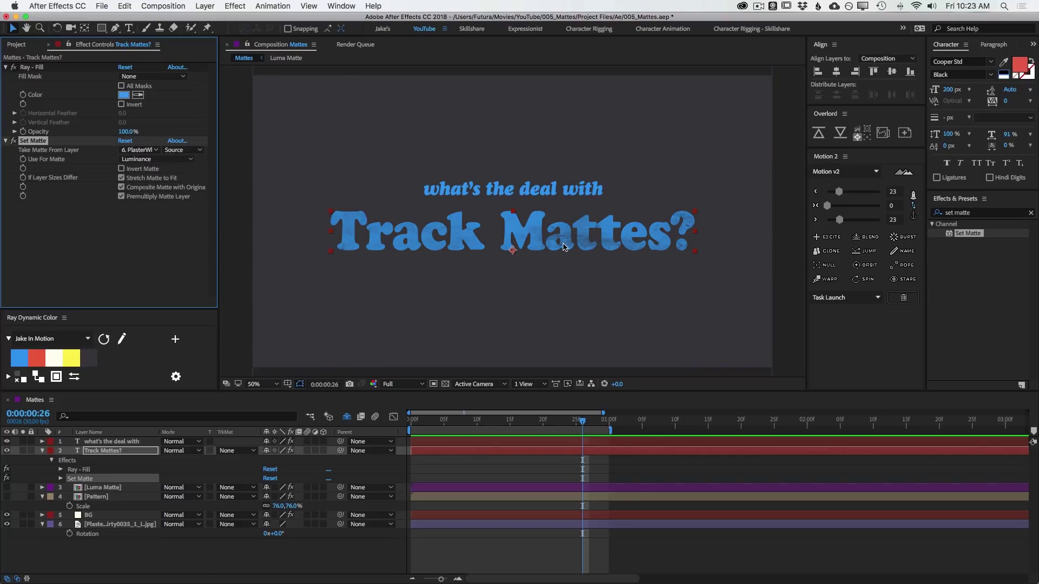
- Search 'curves', apply Curves to the plaster layer and bend it into a steep S-curve
{"action": "triple_click", "coordinate": [969, 213]}
{"action": "type", "text": "curves"}
{"action": "left_click_drag", "start_coordinate": [965, 261], "coordinate": [151, 526]}
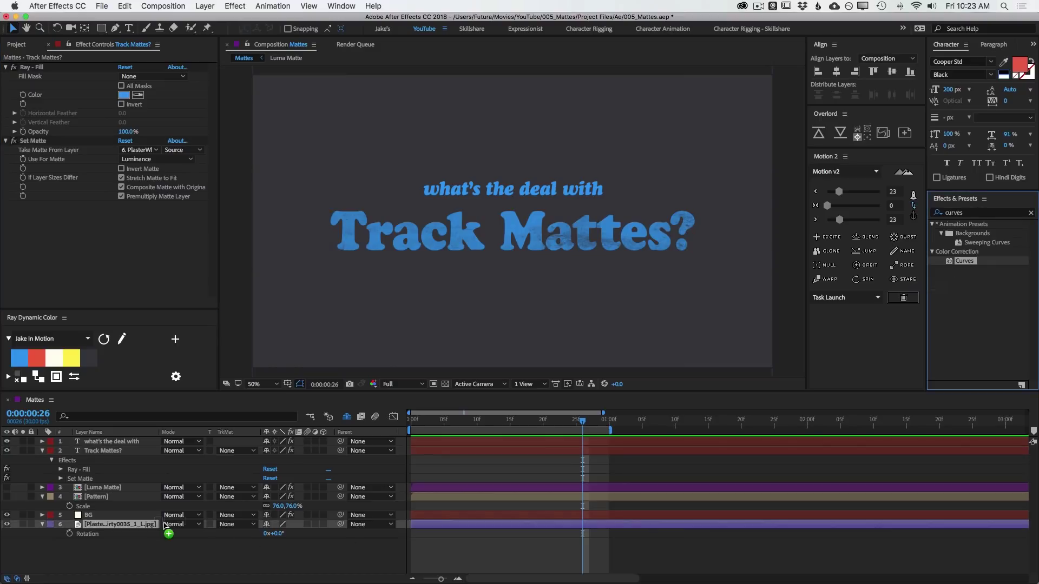
{"action": "left_click_drag", "start_coordinate": [120, 149], "coordinate": [104, 137]}
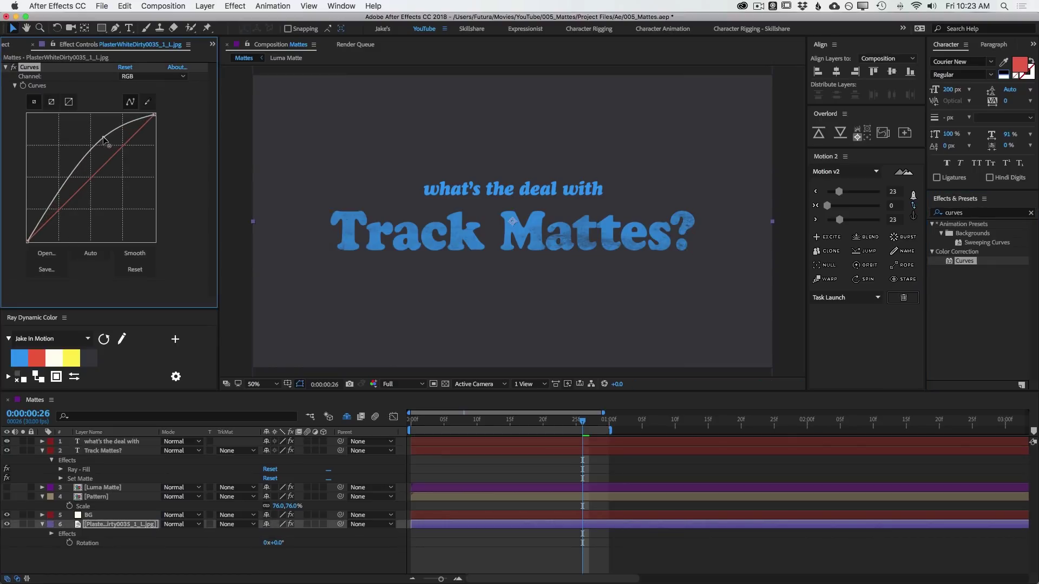
{"action": "left_click_drag", "start_coordinate": [59, 197], "coordinate": [72, 208]}
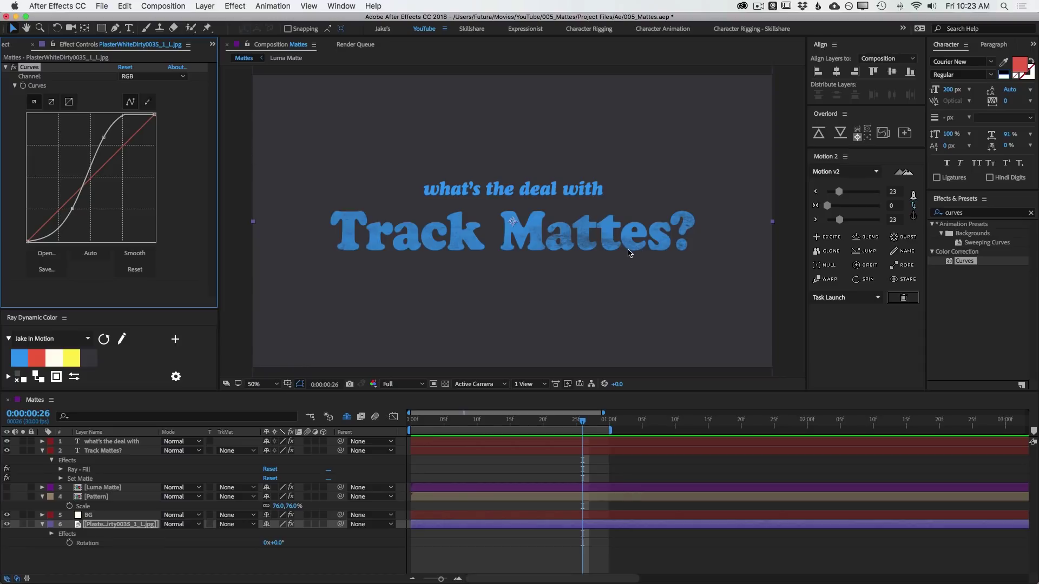
{"action": "left_click", "coordinate": [107, 451]}
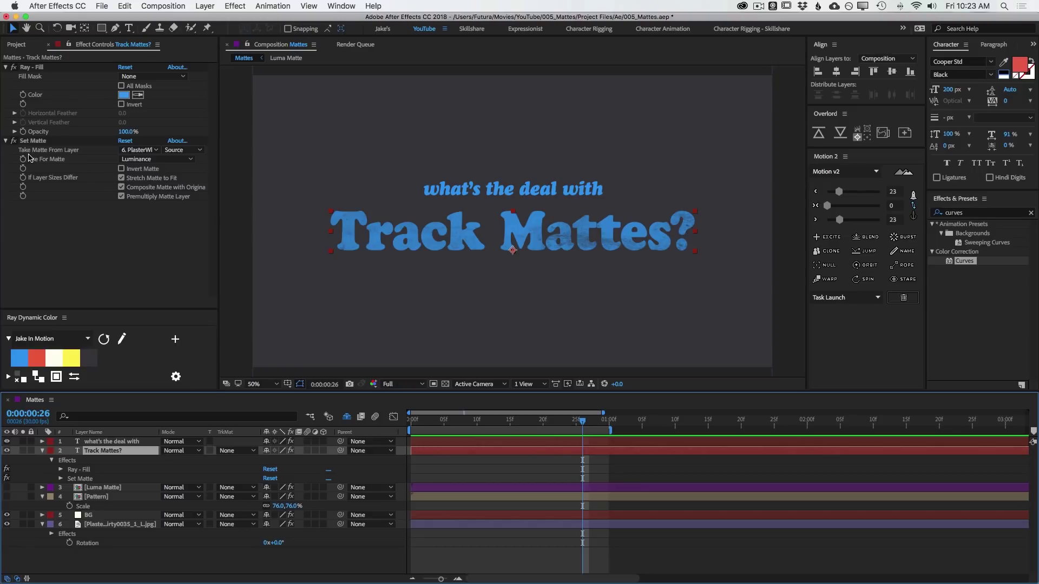
- Switch the Set Matte source to Effects & Masks, keeping Invert Matte unchecked
{"action": "left_click", "coordinate": [184, 150]}
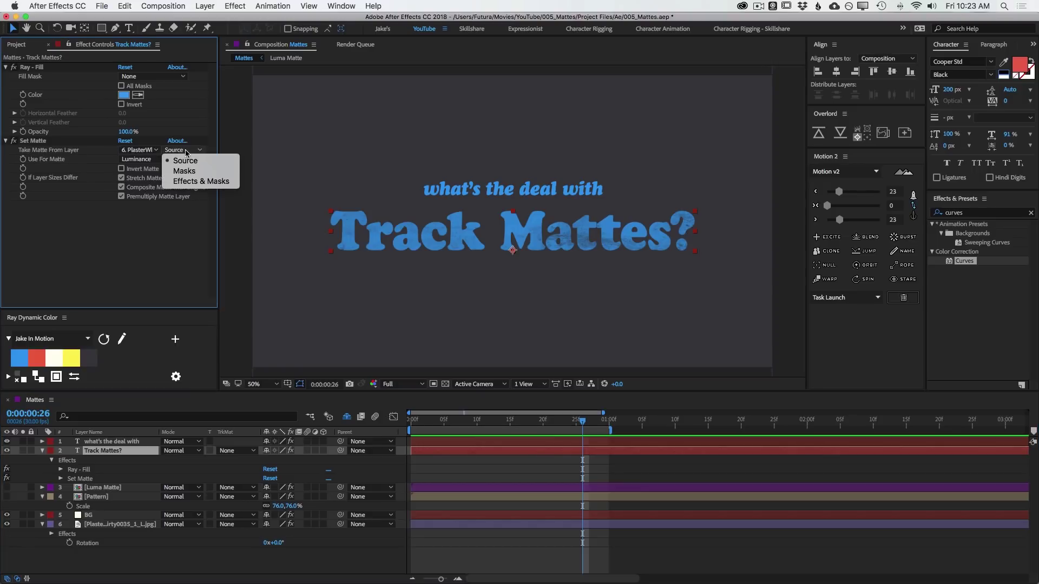
{"action": "left_click", "coordinate": [208, 185]}
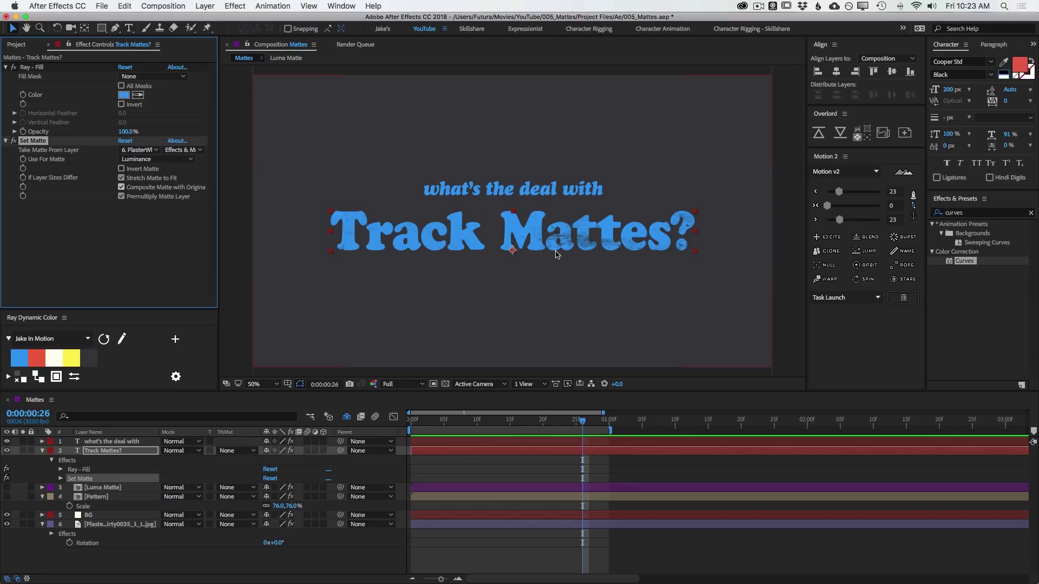
{"action": "left_click", "coordinate": [151, 170]}
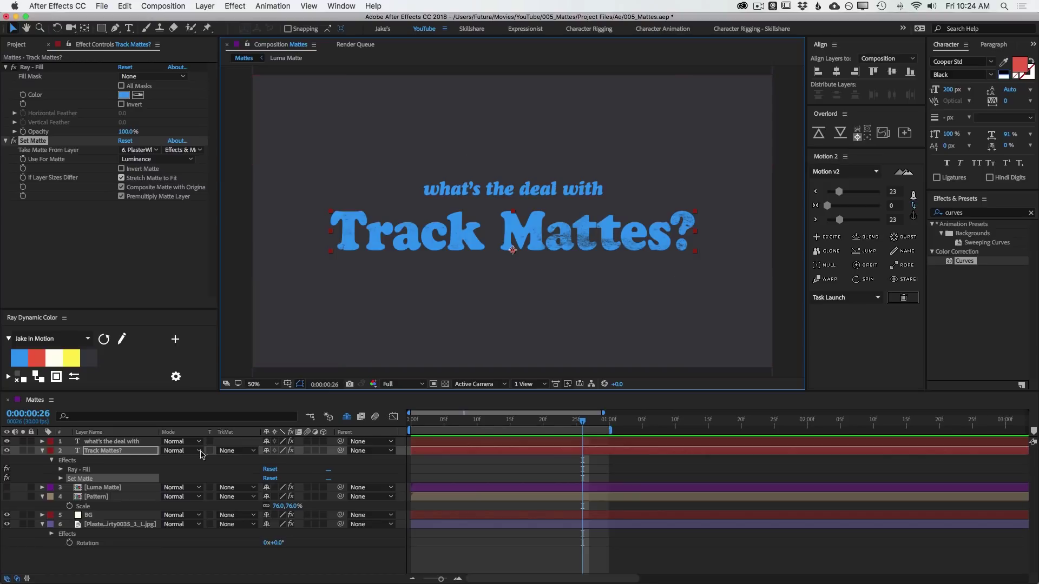
{"action": "left_click", "coordinate": [113, 453]}
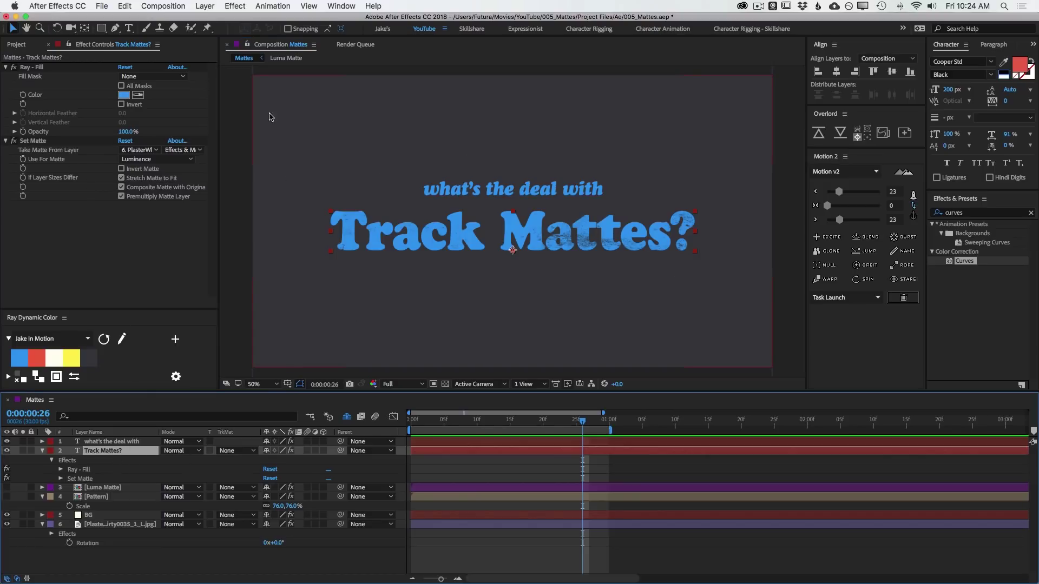
- Duplicate the plaster layer, place the copy above Track Mattes?, and fit it to the comp
{"action": "left_click_drag", "start_coordinate": [583, 240], "coordinate": [606, 241]}
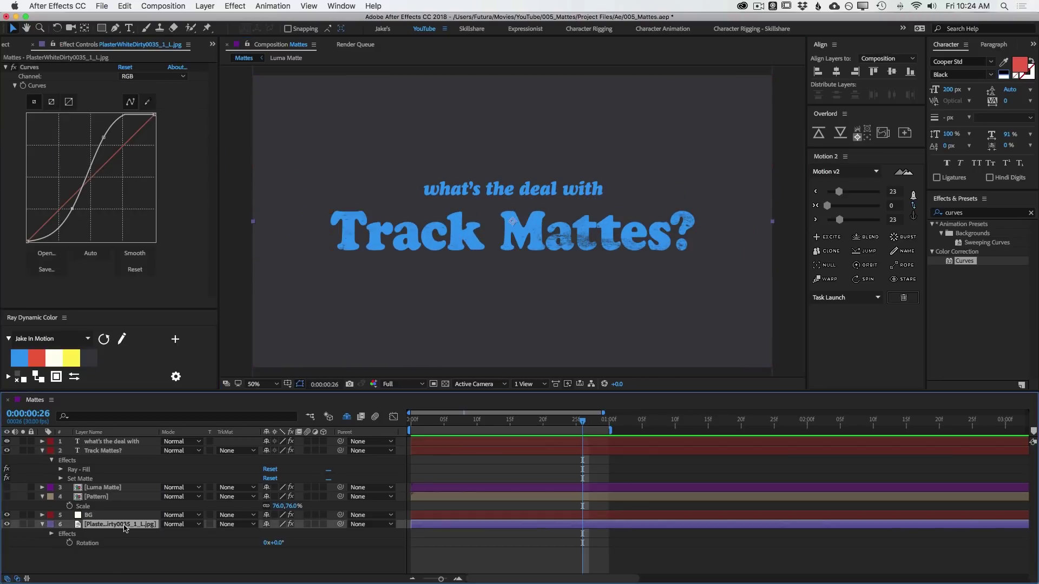
{"action": "left_click", "coordinate": [106, 525]}
{"action": "key", "text": "ctrl+d"}
{"action": "left_click_drag", "start_coordinate": [106, 525], "coordinate": [114, 448]}
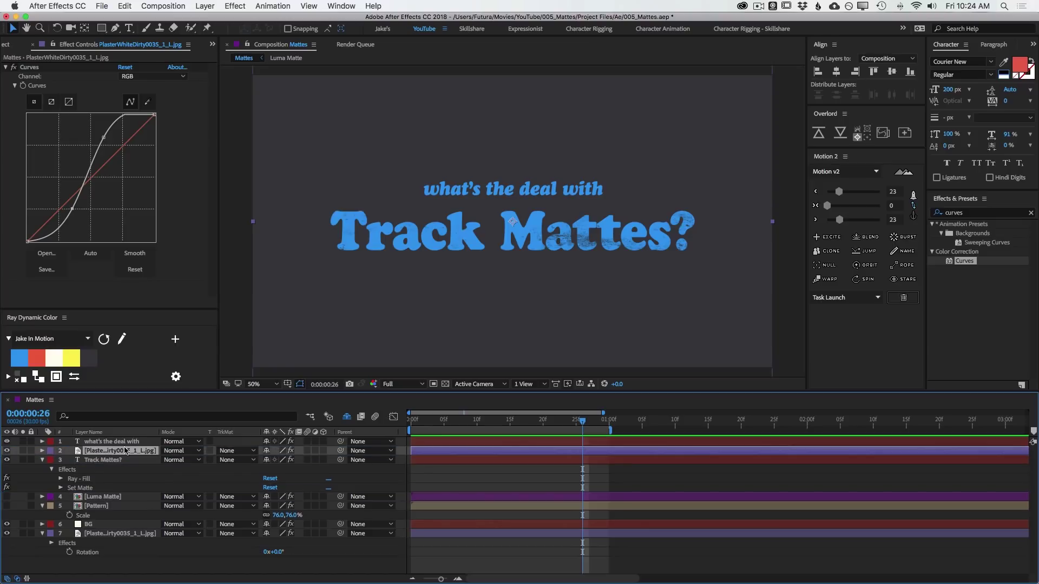
{"action": "right_click", "coordinate": [702, 237]}
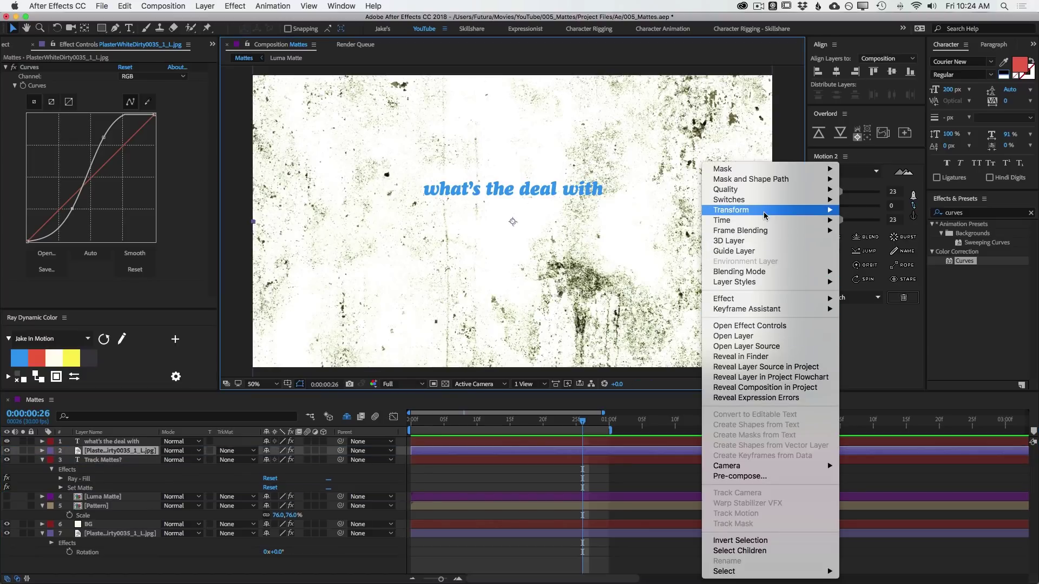
{"action": "mouse_move", "coordinate": [765, 216]}
{"action": "left_click", "coordinate": [881, 343]}
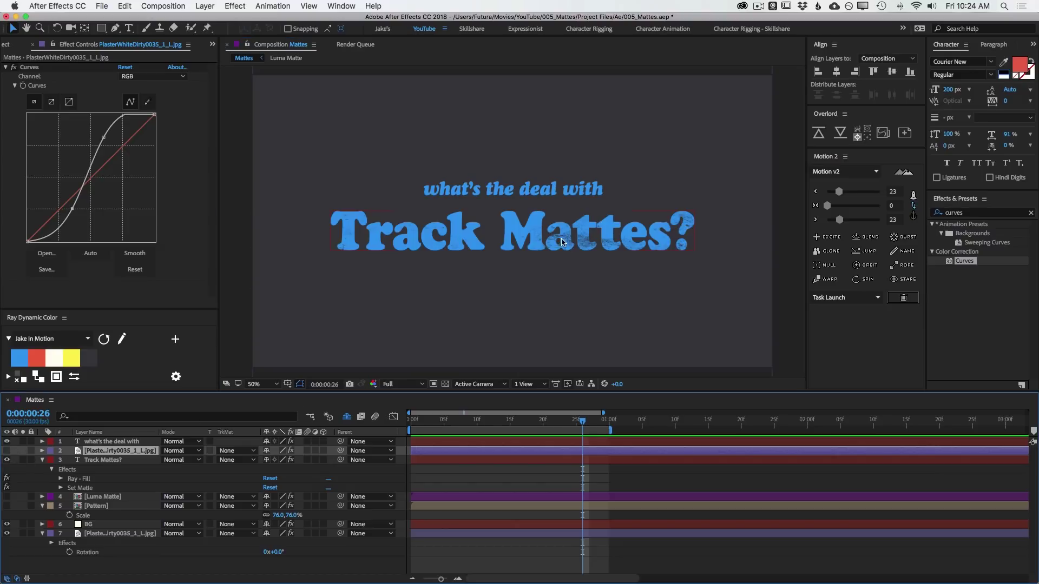
- Hide the plaster copy and turn off Stretch Matte to Fit in the title's Set Matte
{"action": "left_click", "coordinate": [6, 450]}
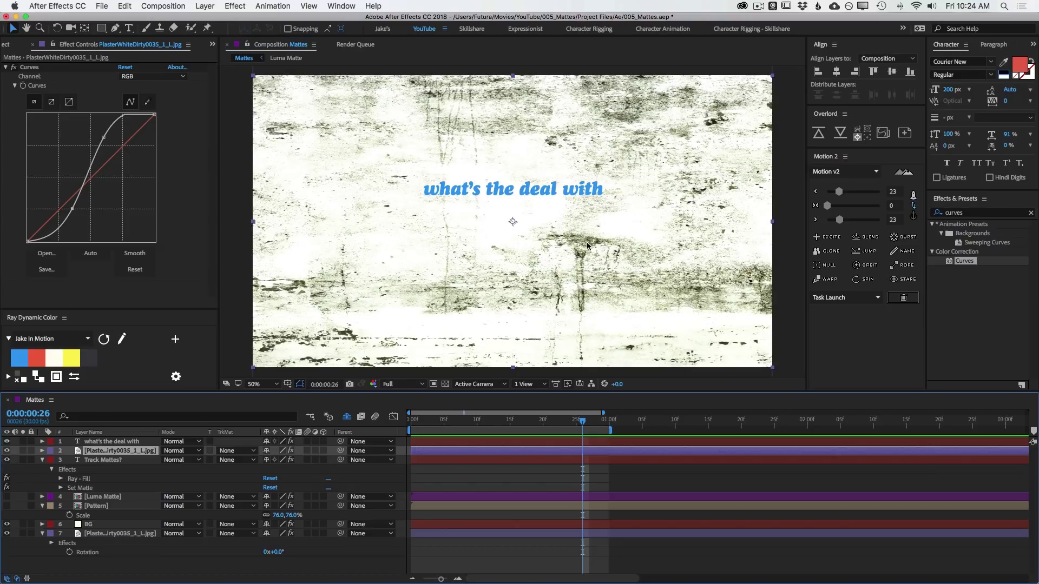
{"action": "left_click", "coordinate": [7, 451]}
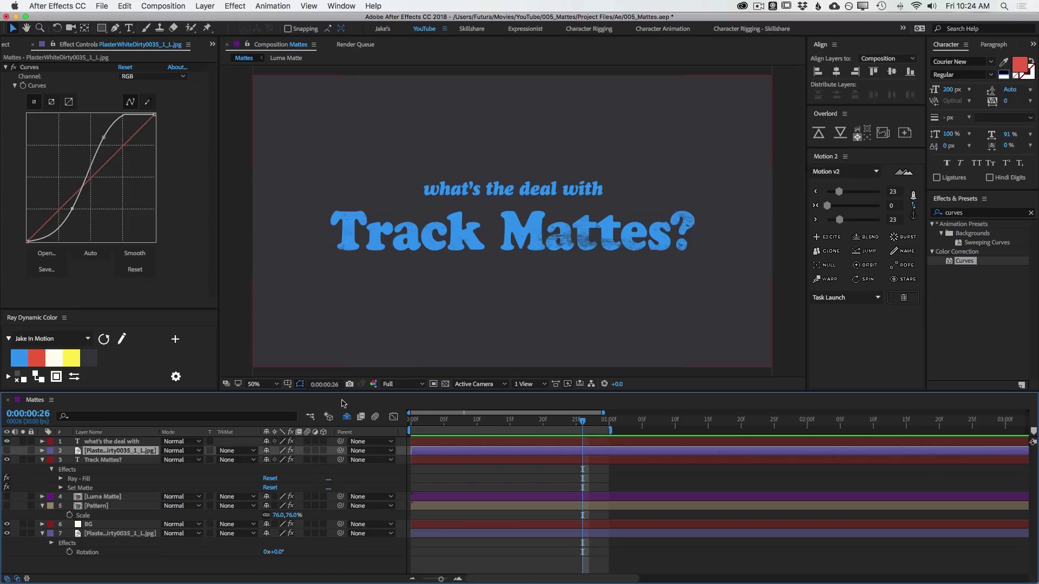
{"action": "left_click", "coordinate": [112, 461]}
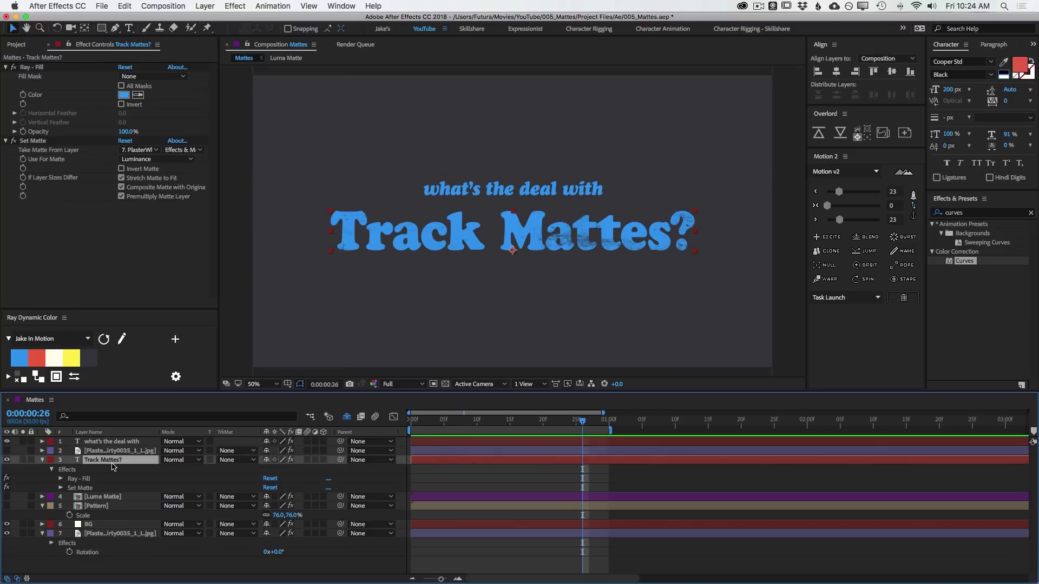
{"action": "left_click", "coordinate": [144, 180]}
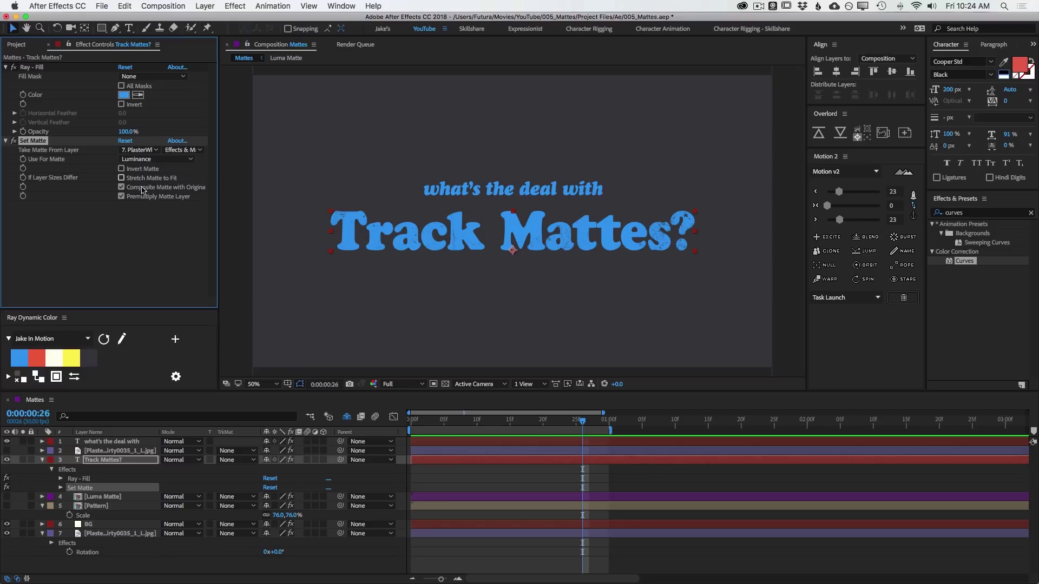
- Try rotating the original plaster layer about 40 degrees, then undo it
{"action": "left_click", "coordinate": [120, 534]}
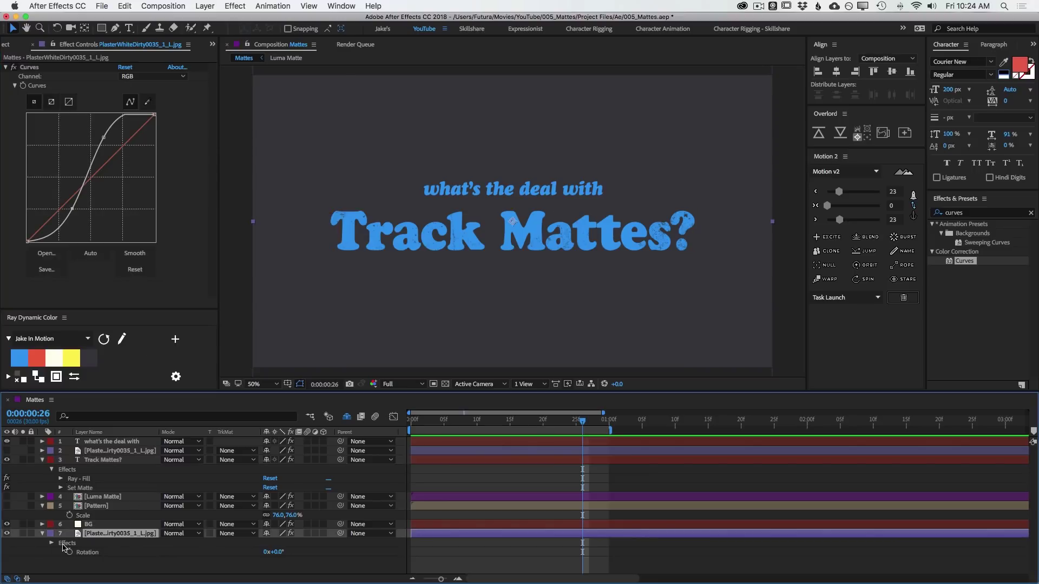
{"action": "left_click", "coordinate": [555, 271]}
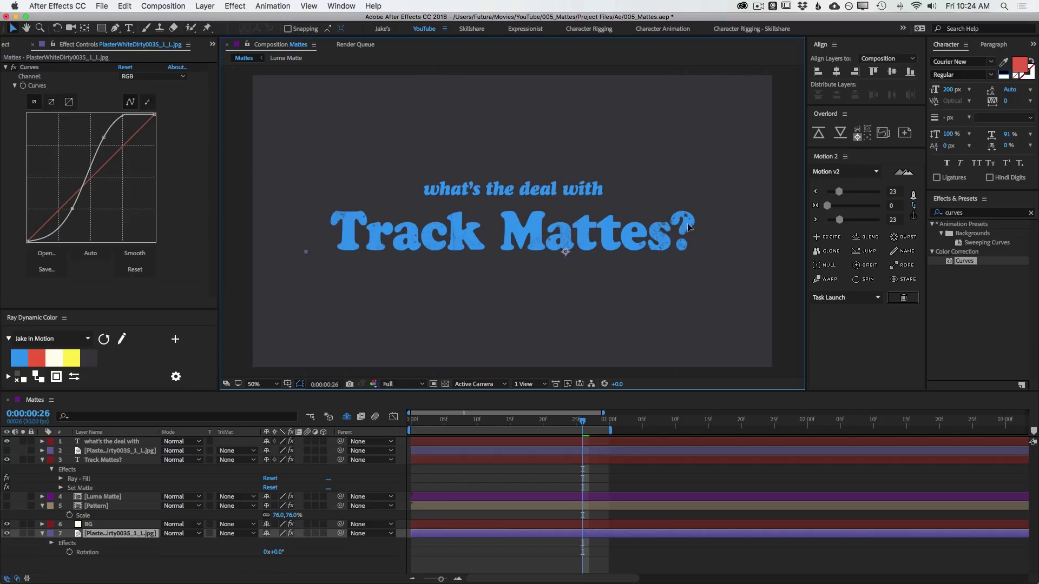
{"action": "left_click", "coordinate": [111, 461]}
{"action": "left_click", "coordinate": [113, 534]}
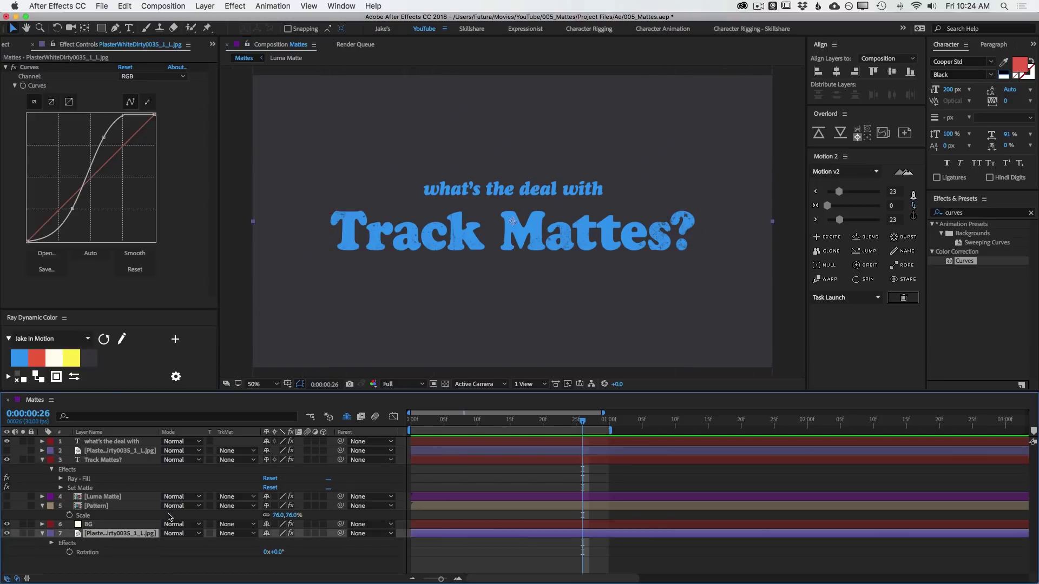
{"action": "key", "text": "w"}
{"action": "left_click_drag", "start_coordinate": [421, 328], "coordinate": [319, 282]}
{"action": "key", "text": "super+z"}
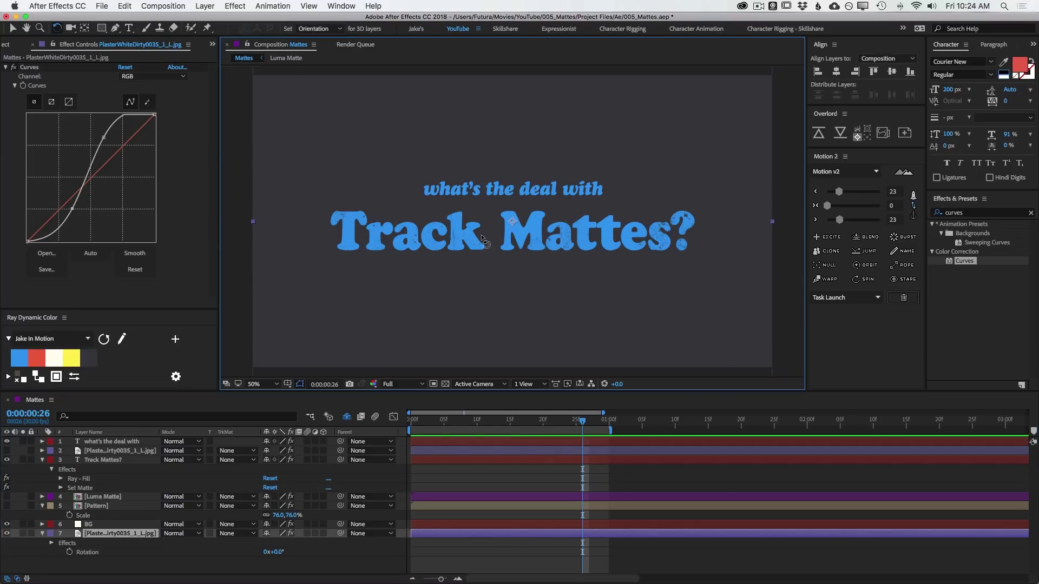
- Apply the Transform effect to the original plaster layer and rotate it to 11°
{"action": "left_click", "coordinate": [98, 461]}
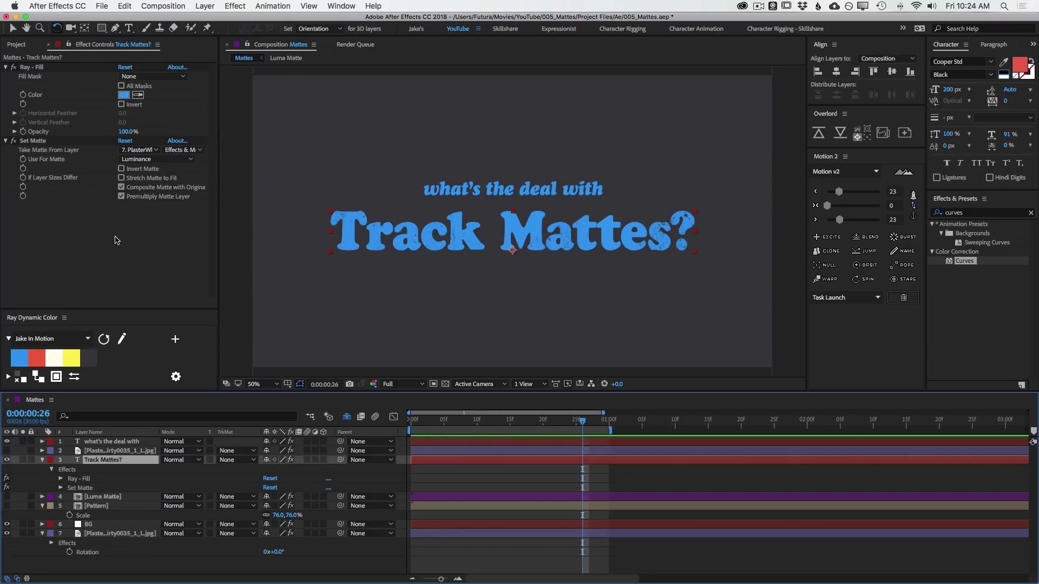
{"action": "left_click", "coordinate": [994, 216]}
{"action": "type", "text": "tra"}
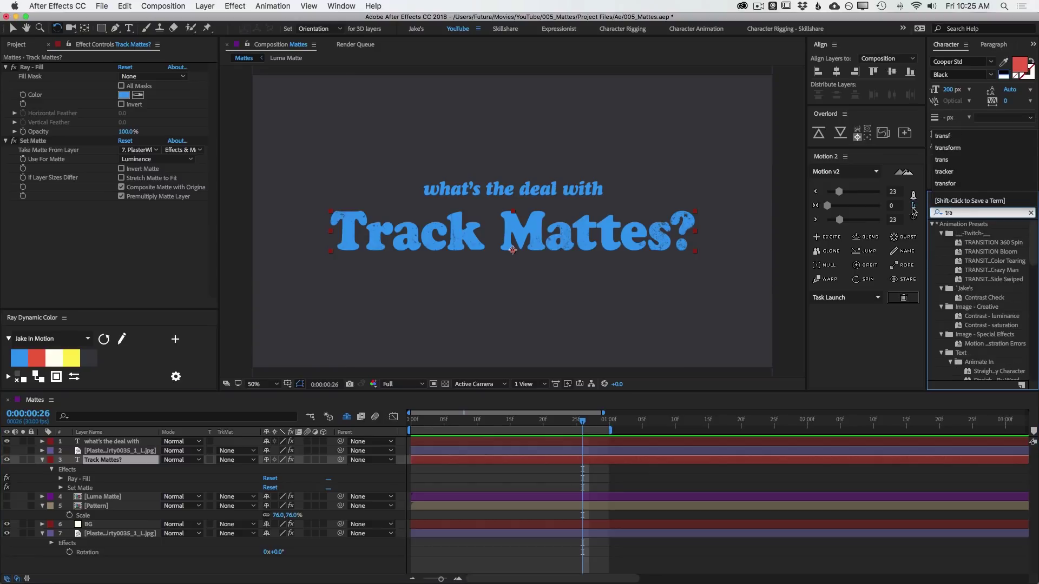
{"action": "type", "text": "nsfo"}
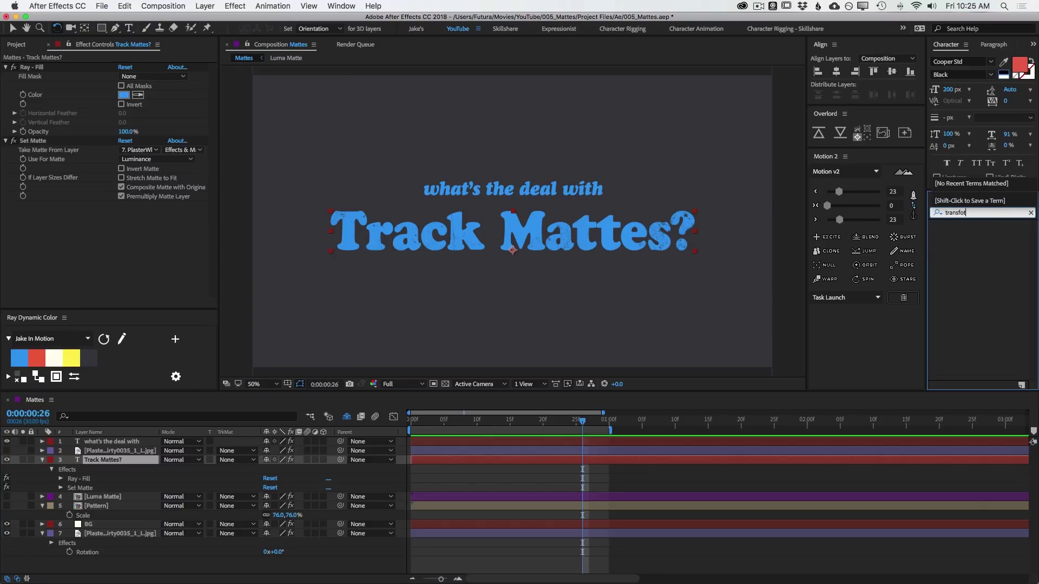
{"action": "left_click_drag", "start_coordinate": [986, 236], "coordinate": [138, 533]}
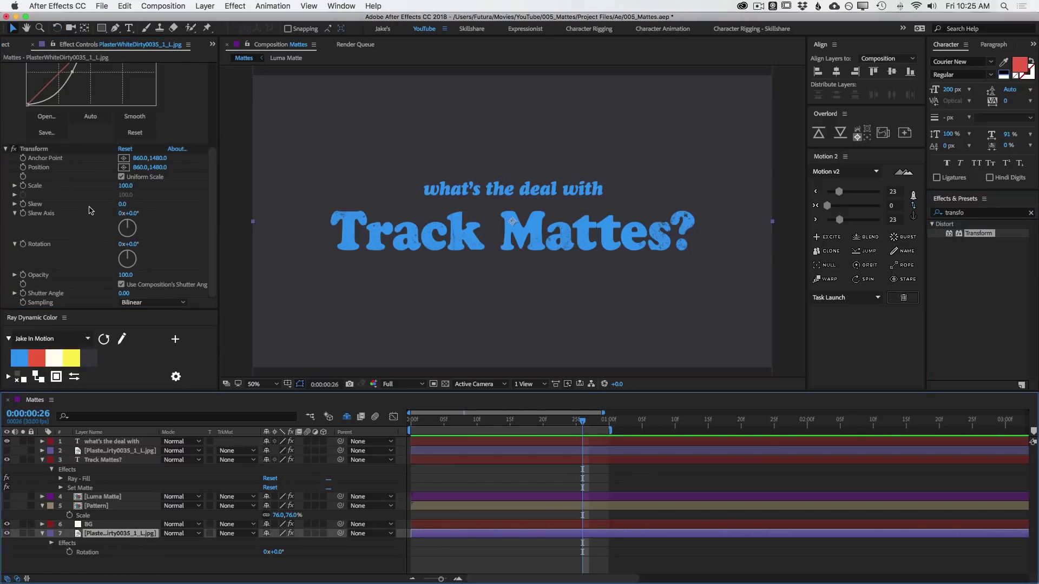
{"action": "left_click_drag", "start_coordinate": [129, 244], "coordinate": [154, 242]}
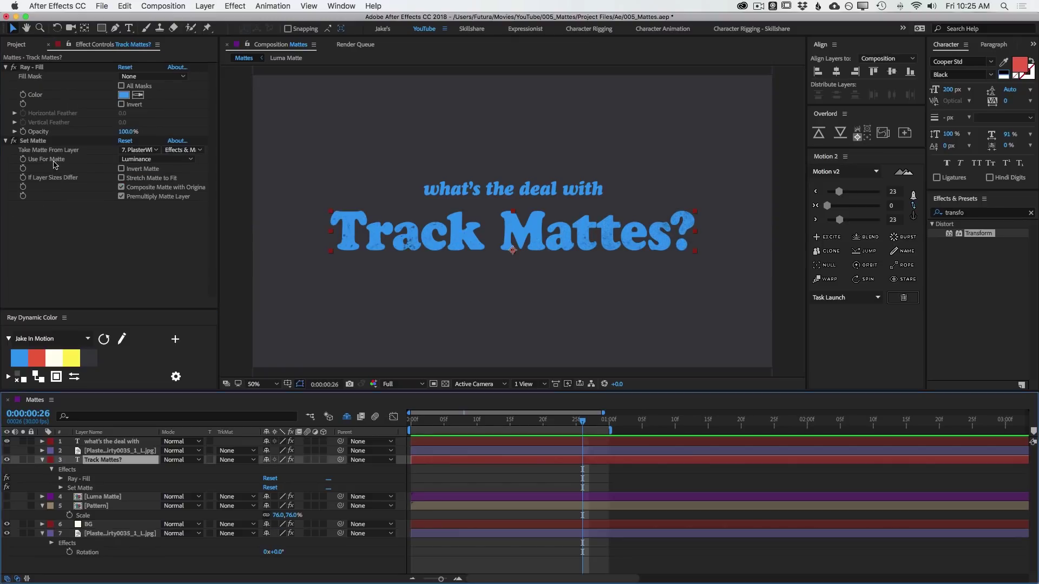
- Set the plaster's Transform Rotation to 51° and Scale to 71
{"action": "left_click", "coordinate": [182, 150]}
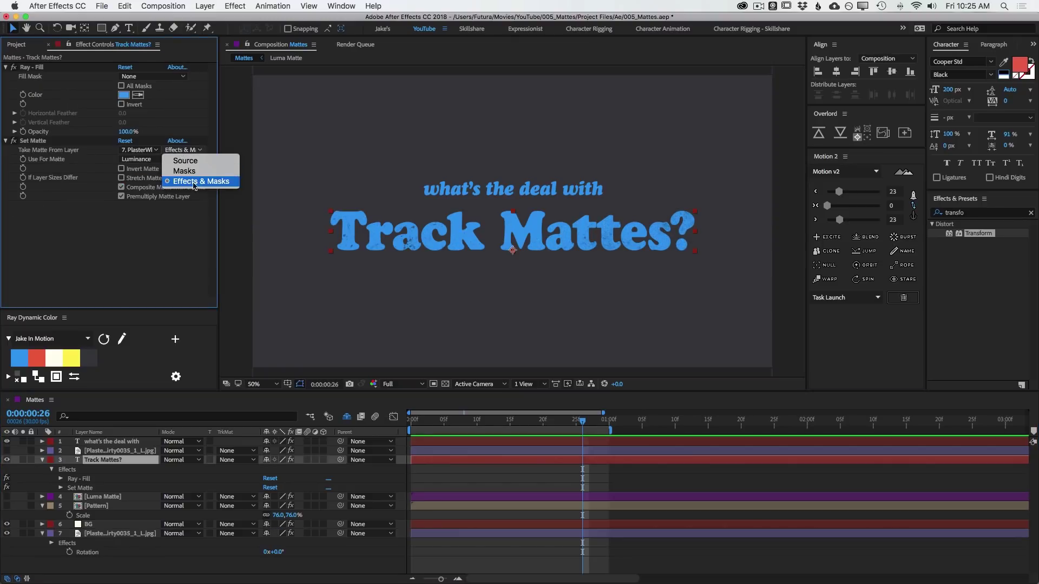
{"action": "left_click", "coordinate": [113, 533]}
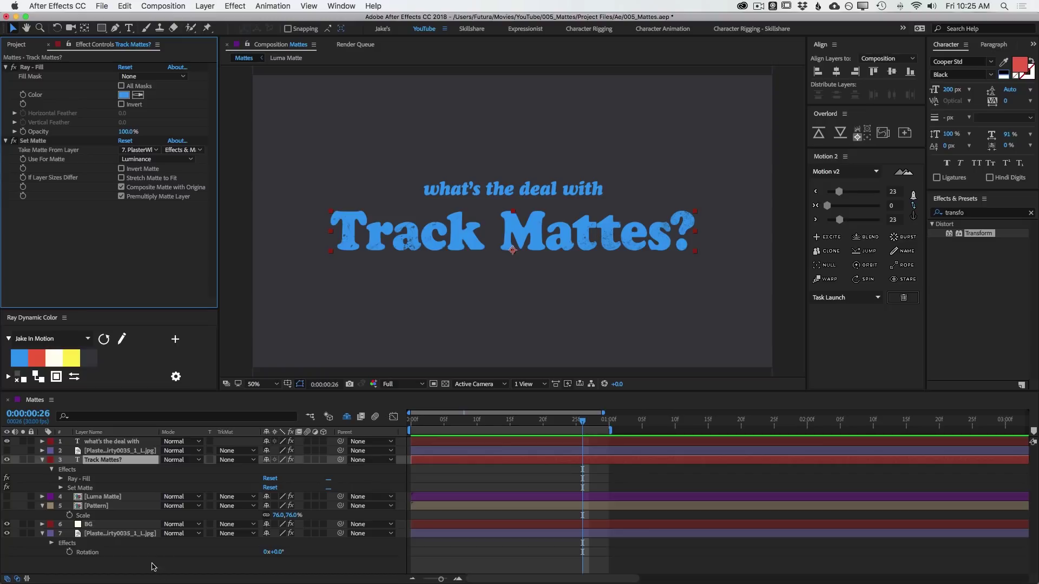
{"action": "left_click", "coordinate": [146, 533]}
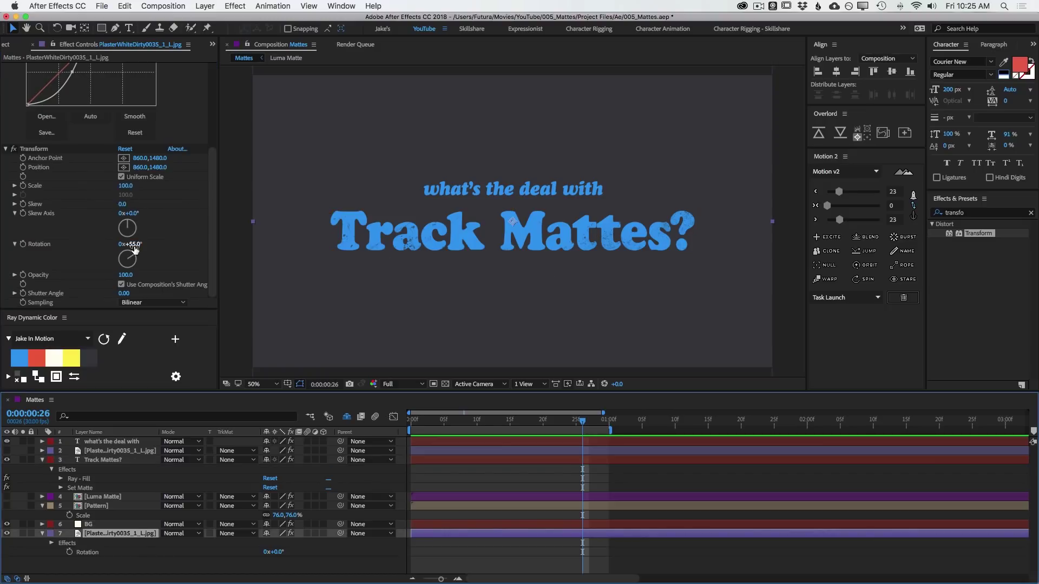
{"action": "left_click", "coordinate": [136, 245]}
{"action": "left_click_drag", "start_coordinate": [137, 244], "coordinate": [134, 245]}
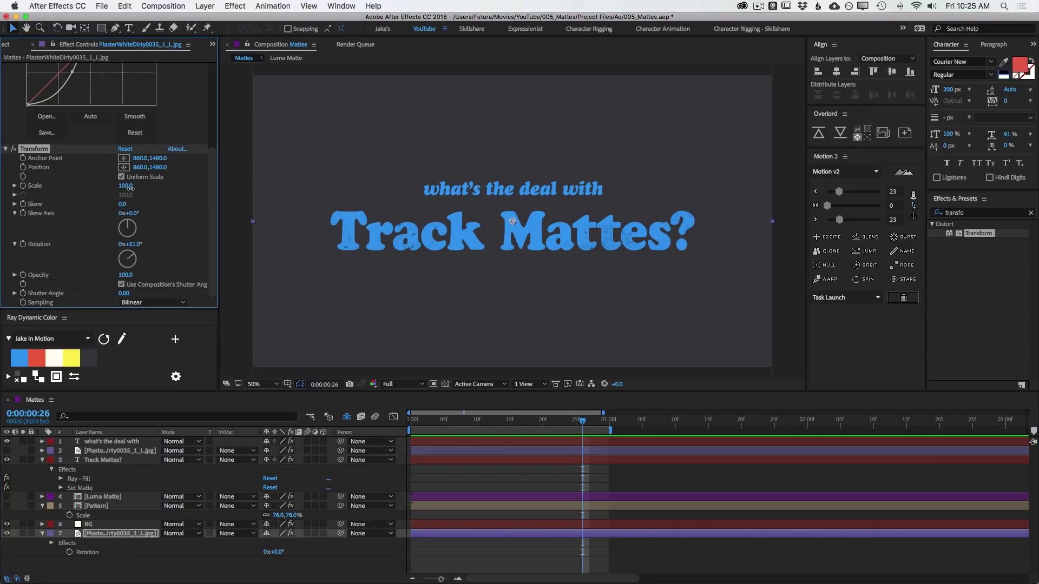
{"action": "mouse_move", "coordinate": [127, 187]}
{"action": "left_mouse_down"}
{"action": "mouse_move", "coordinate": [145, 190]}
{"action": "mouse_move", "coordinate": [86, 193]}
{"action": "mouse_move", "coordinate": [114, 193]}
{"action": "left_mouse_up"}
{"action": "left_click_drag", "start_coordinate": [158, 167], "coordinate": [56, 179]}
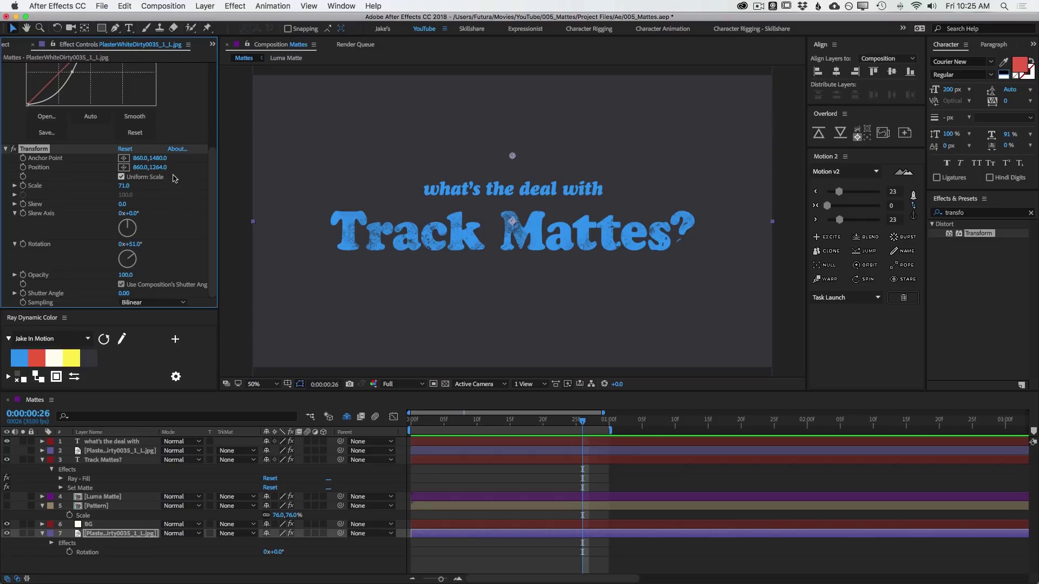
- Remove the Set Matte effect from the Track Mattes? and what's the deal with layers
{"action": "left_click", "coordinate": [103, 460]}
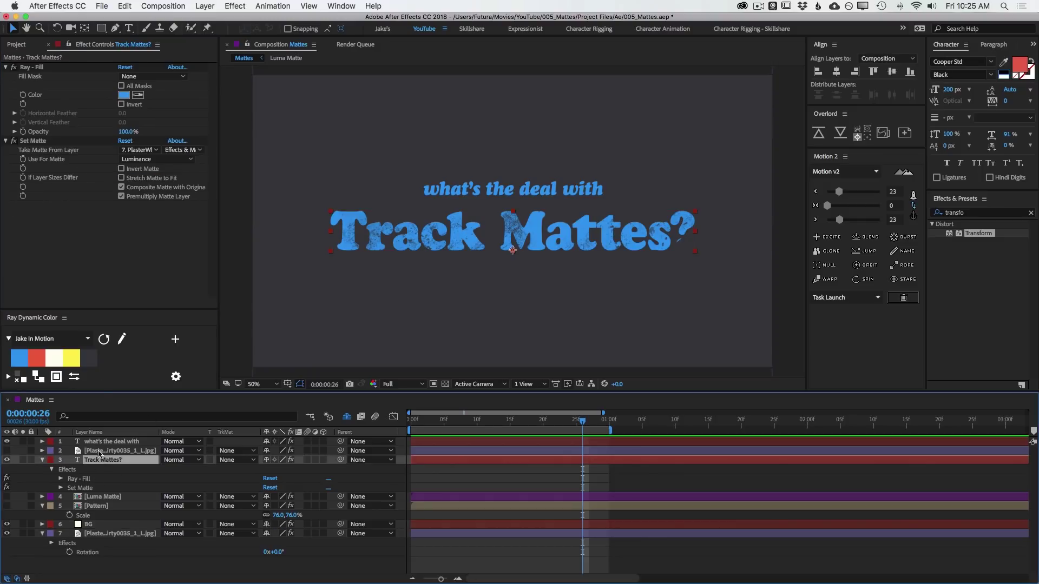
{"action": "left_click", "coordinate": [33, 140]}
{"action": "key", "text": "ctrl+c"}
{"action": "left_click", "coordinate": [110, 442]}
{"action": "key", "text": "ctrl+v"}
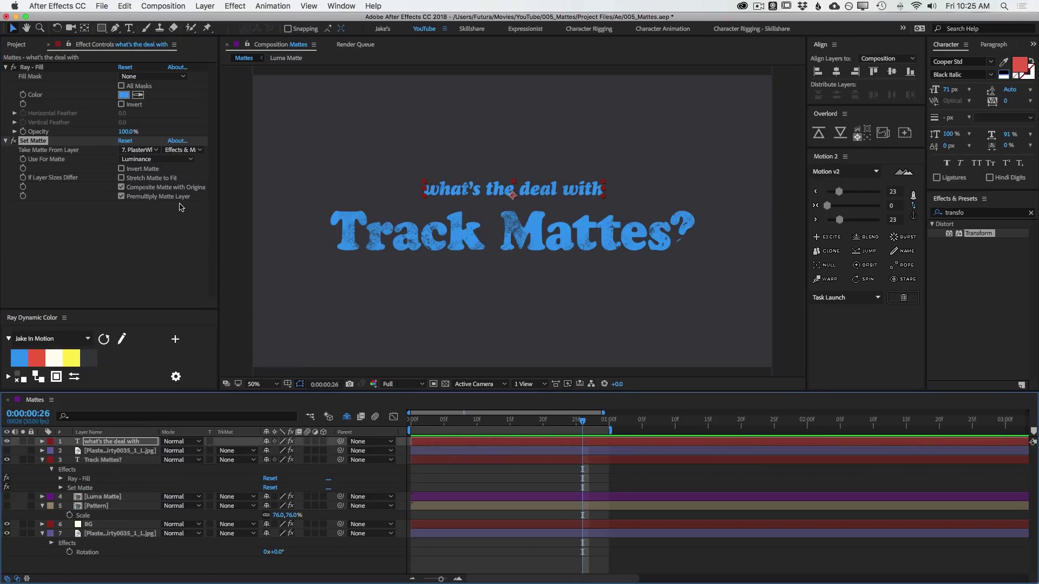
- Collapse the layer properties and select the extra plaster layer
{"action": "left_click", "coordinate": [454, 552]}
{"action": "key", "text": "u"}
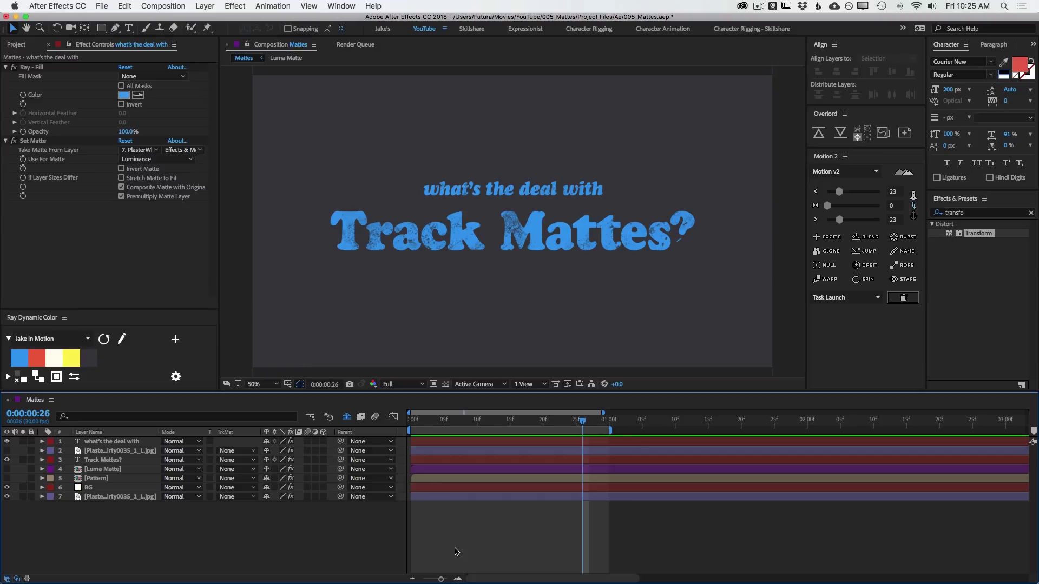
{"action": "left_click", "coordinate": [133, 497]}
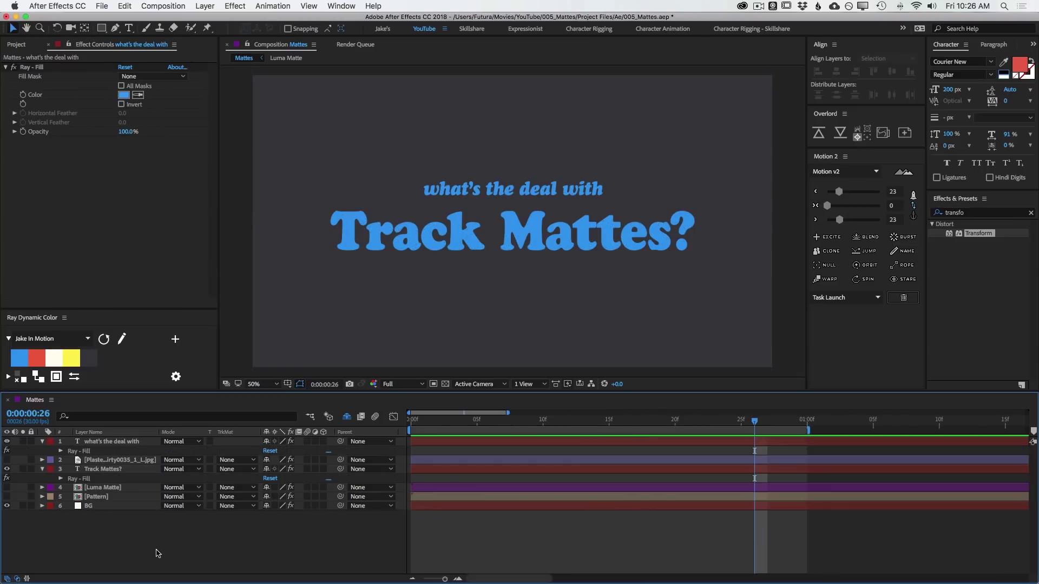
- Hide BG, show the Pattern layer, and move it to the top of the stack
{"action": "key", "text": "e"}
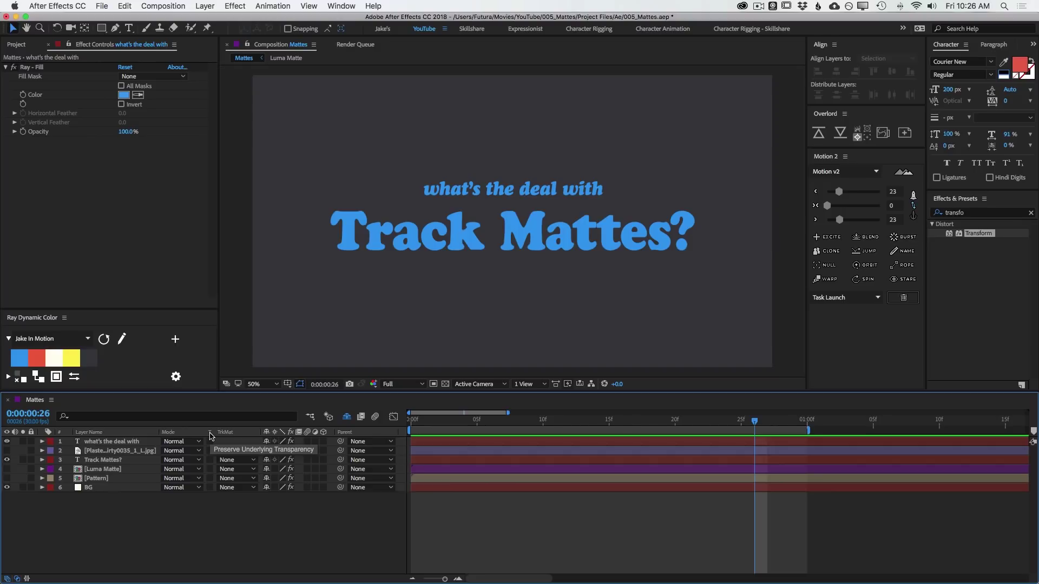
{"action": "left_click", "coordinate": [7, 488]}
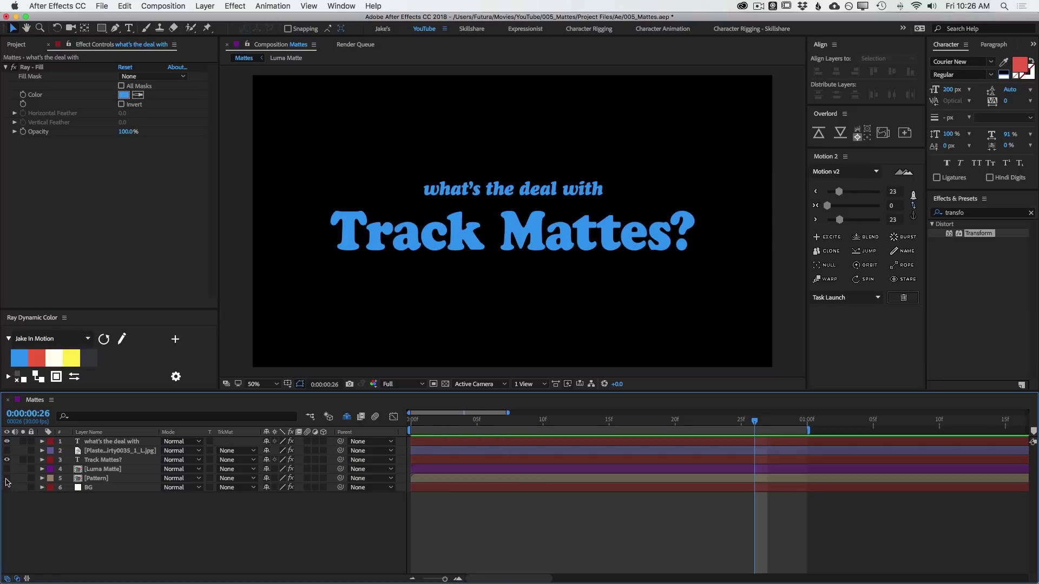
{"action": "left_click", "coordinate": [7, 478]}
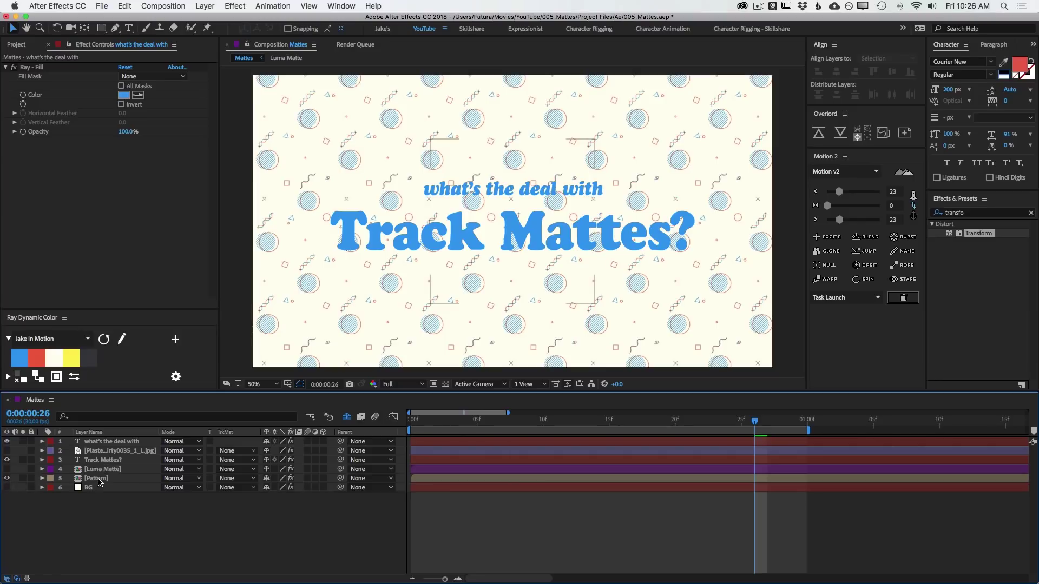
{"action": "left_click_drag", "start_coordinate": [97, 479], "coordinate": [105, 443]}
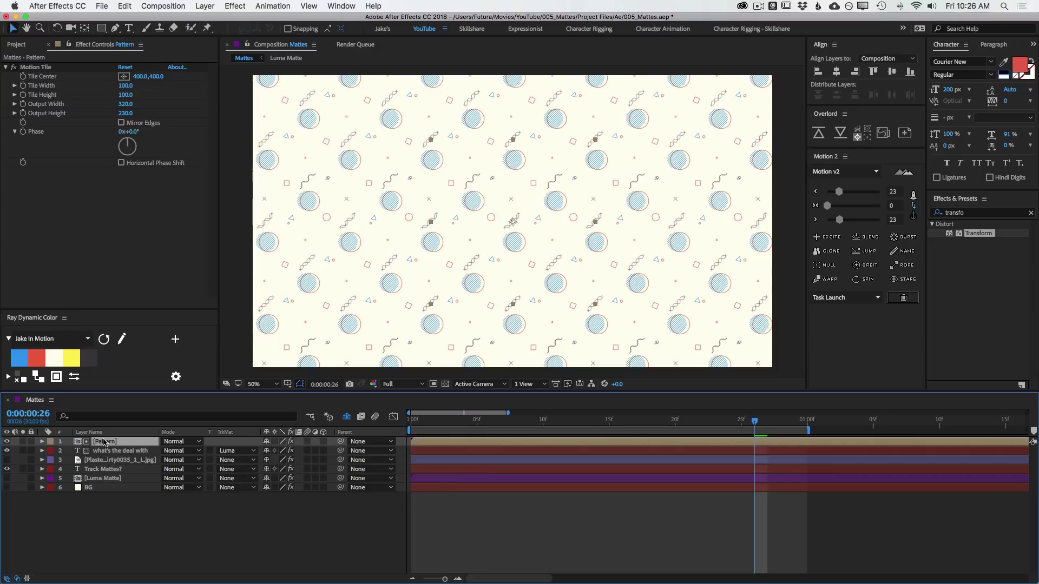
- Delete the plaster and Luma Matte layers and set the heading's track matte to None
{"action": "left_click", "coordinate": [103, 460]}
{"action": "key", "text": "Delete"}
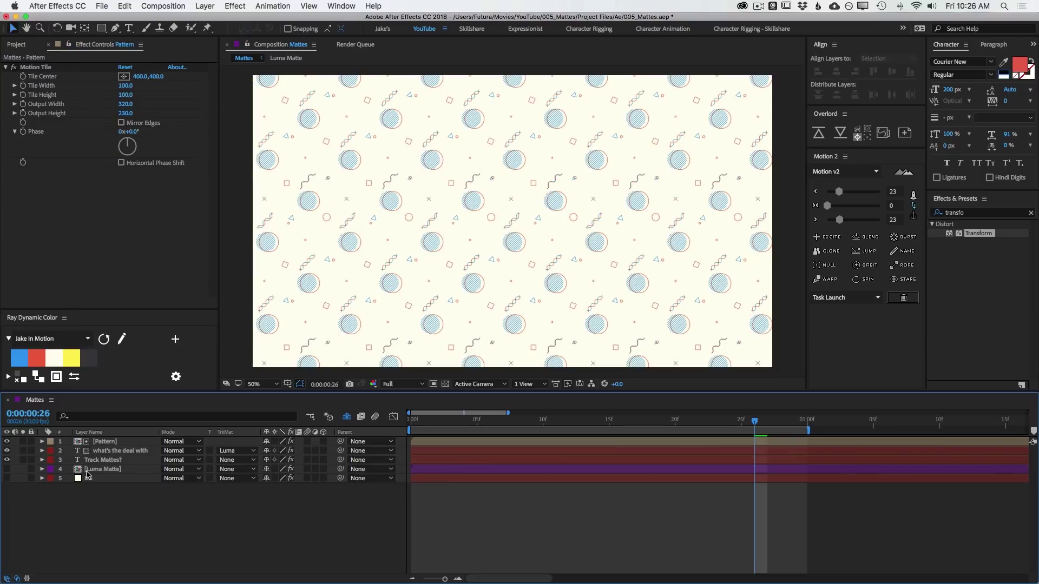
{"action": "left_click", "coordinate": [100, 470]}
{"action": "key", "text": "Delete"}
{"action": "left_click", "coordinate": [113, 445]}
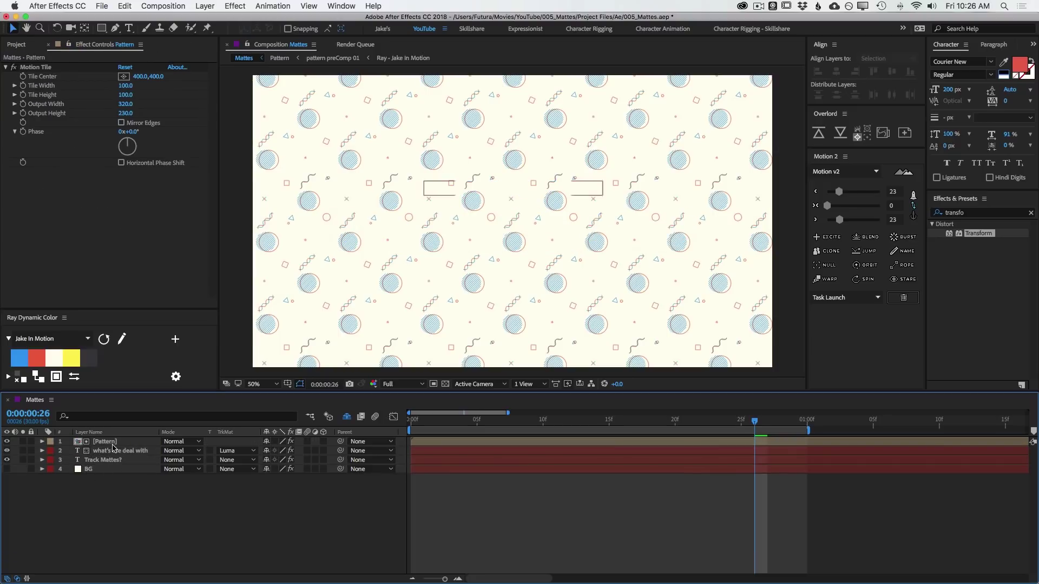
{"action": "left_click", "coordinate": [237, 450]}
{"action": "left_click", "coordinate": [241, 460]}
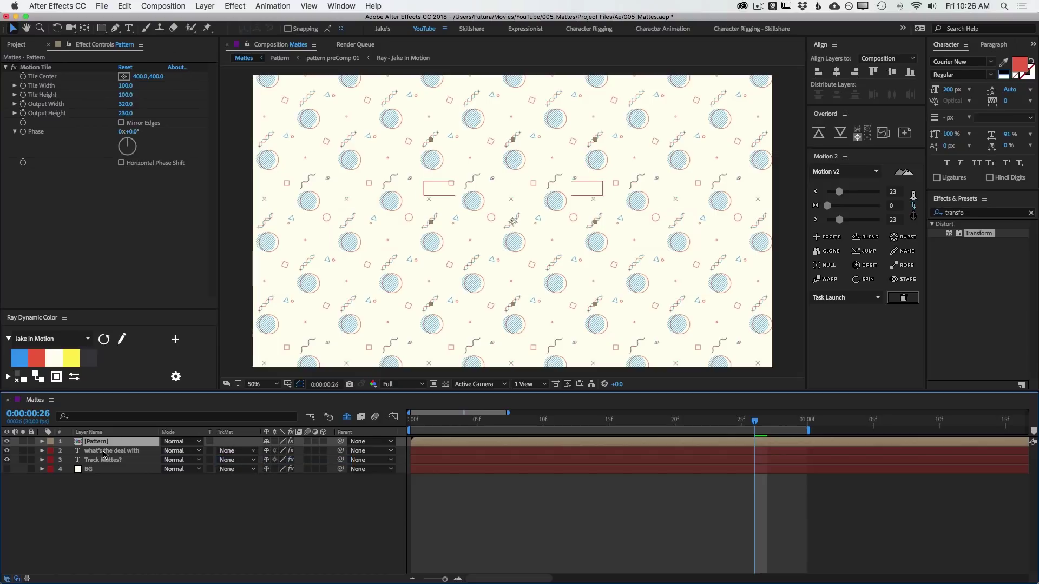
- Turn on Preserve Underlying Transparency for Pattern, checking it against the transparency grid
{"action": "left_click", "coordinate": [7, 442]}
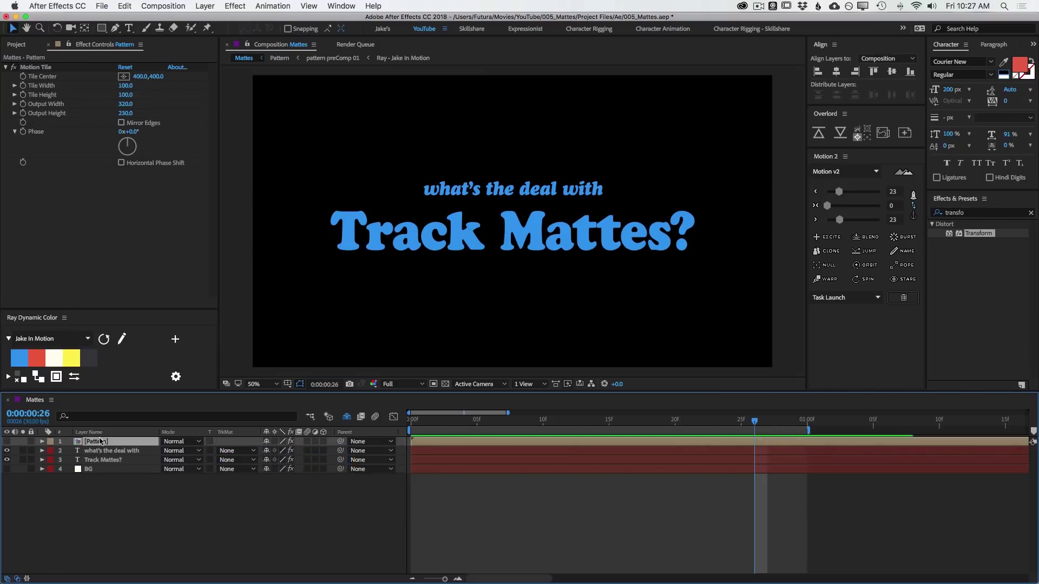
{"action": "left_click", "coordinate": [445, 383]}
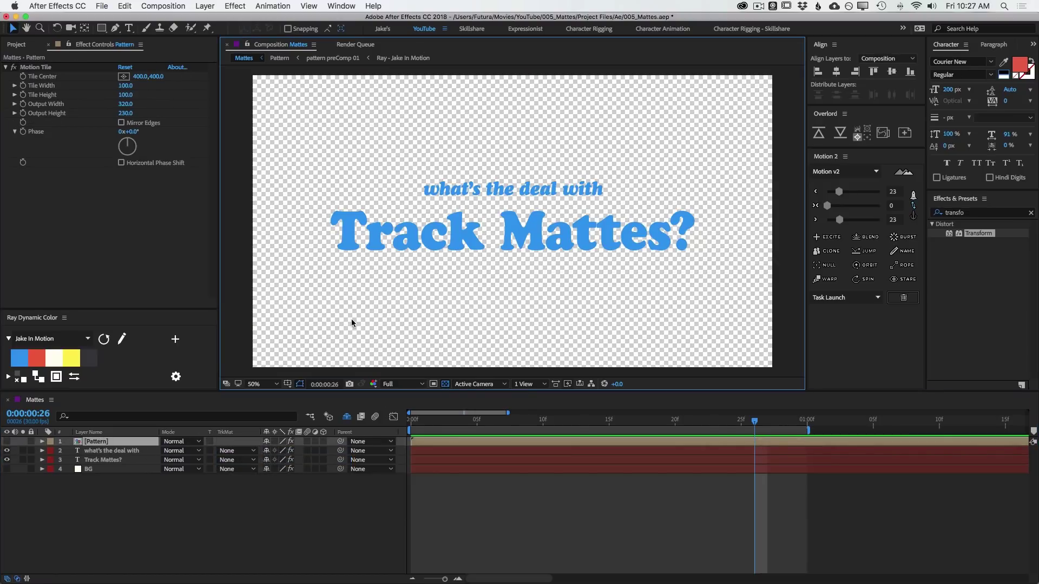
{"action": "left_click", "coordinate": [6, 441]}
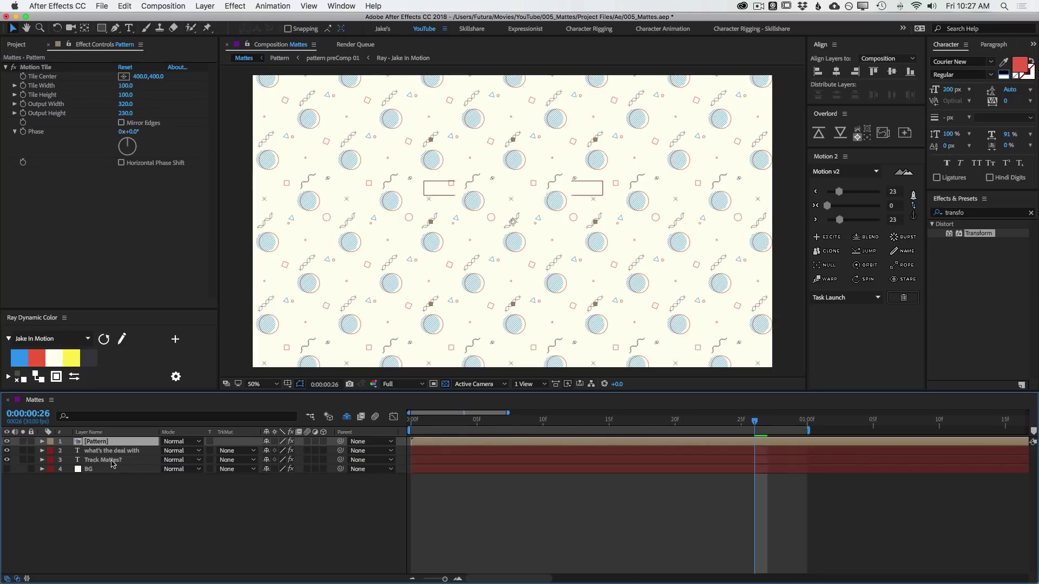
{"action": "left_click", "coordinate": [209, 441]}
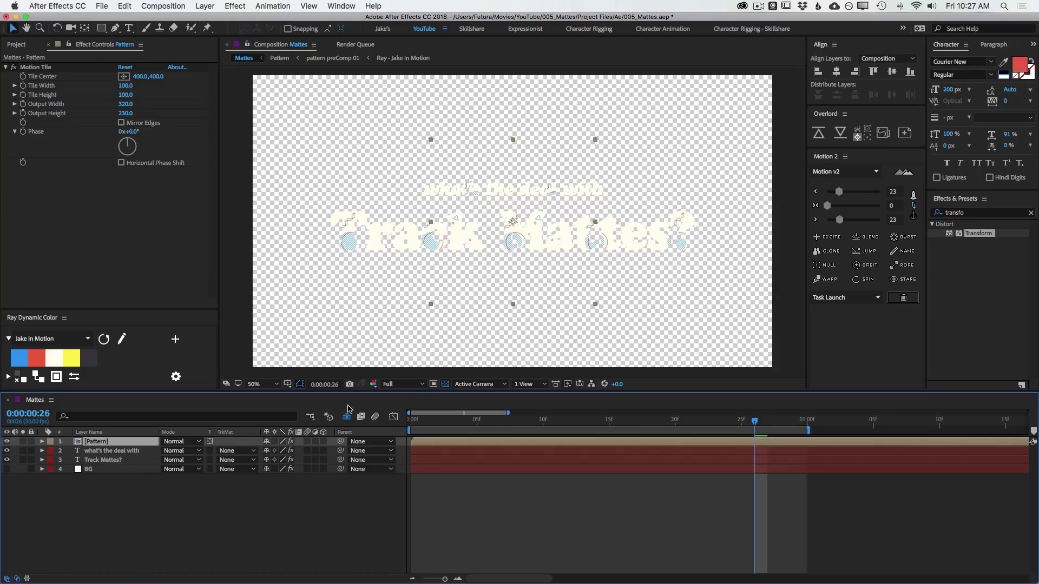
{"action": "left_click", "coordinate": [445, 384]}
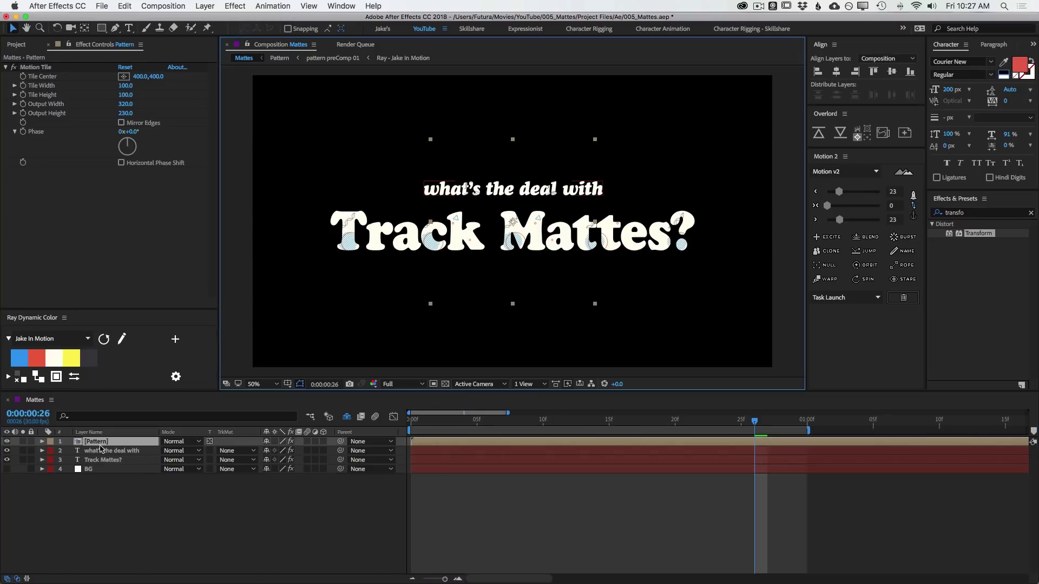
- Try shifting the pattern down inside the letters, undo it, and reselect Pattern
{"action": "left_click_drag", "start_coordinate": [535, 243], "coordinate": [542, 273]}
{"action": "key", "text": "super+z"}
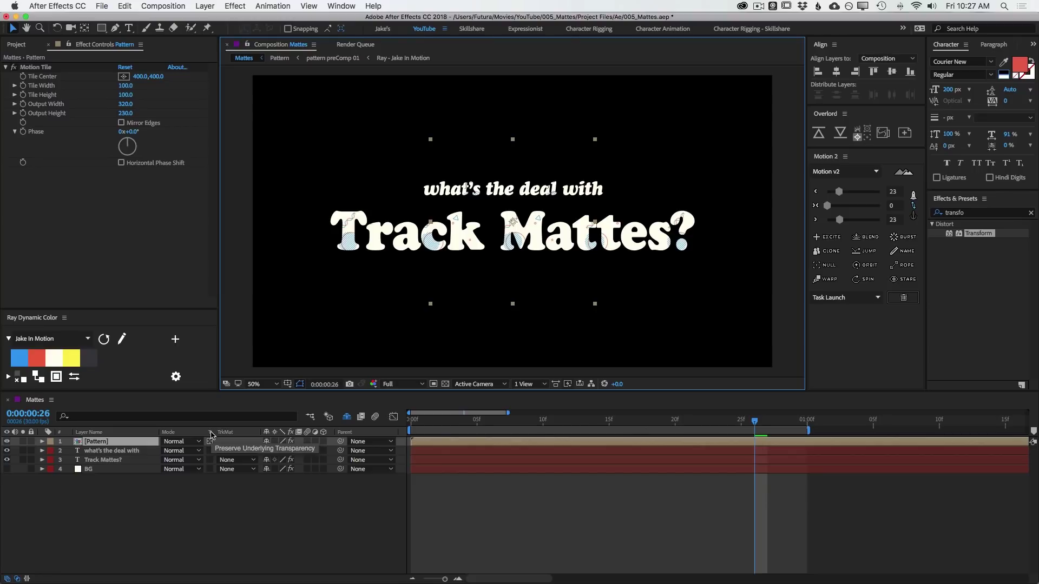
{"action": "left_click", "coordinate": [117, 451]}
{"action": "left_click", "coordinate": [116, 460]}
{"action": "left_click", "coordinate": [115, 453]}
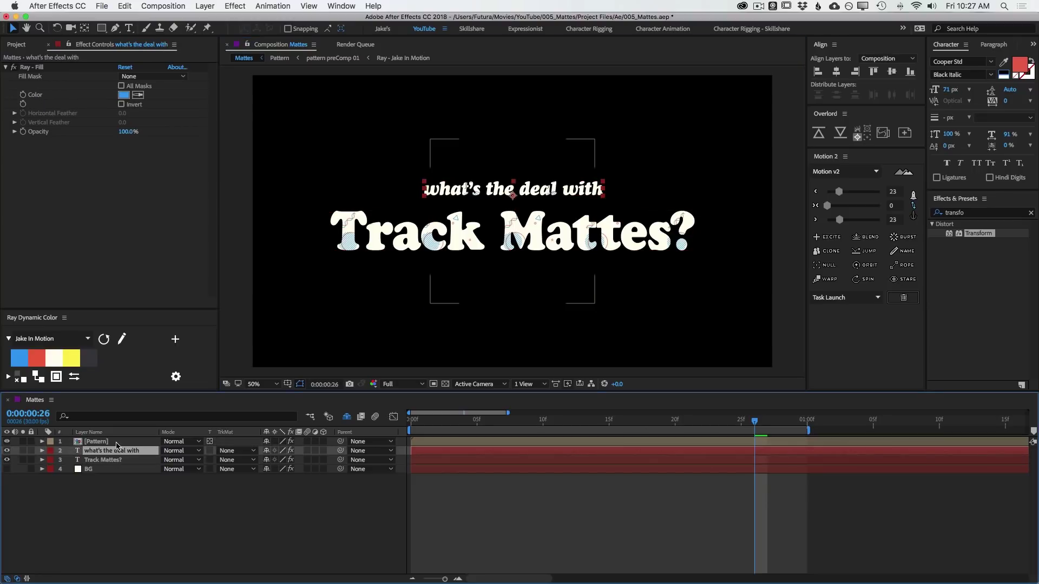
{"action": "left_click", "coordinate": [114, 442]}
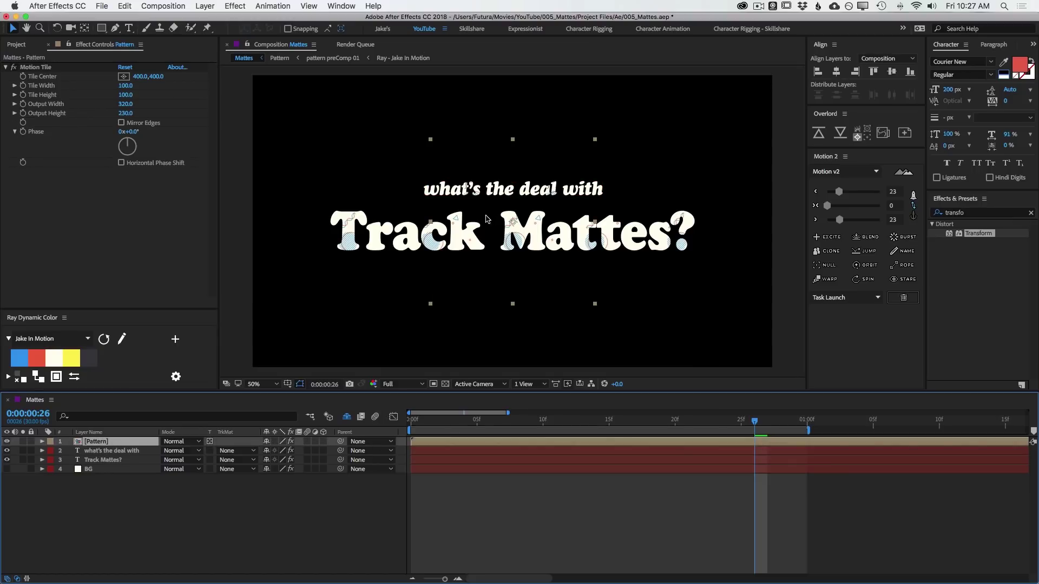
{"action": "left_click_drag", "start_coordinate": [95, 443], "coordinate": [98, 459]}
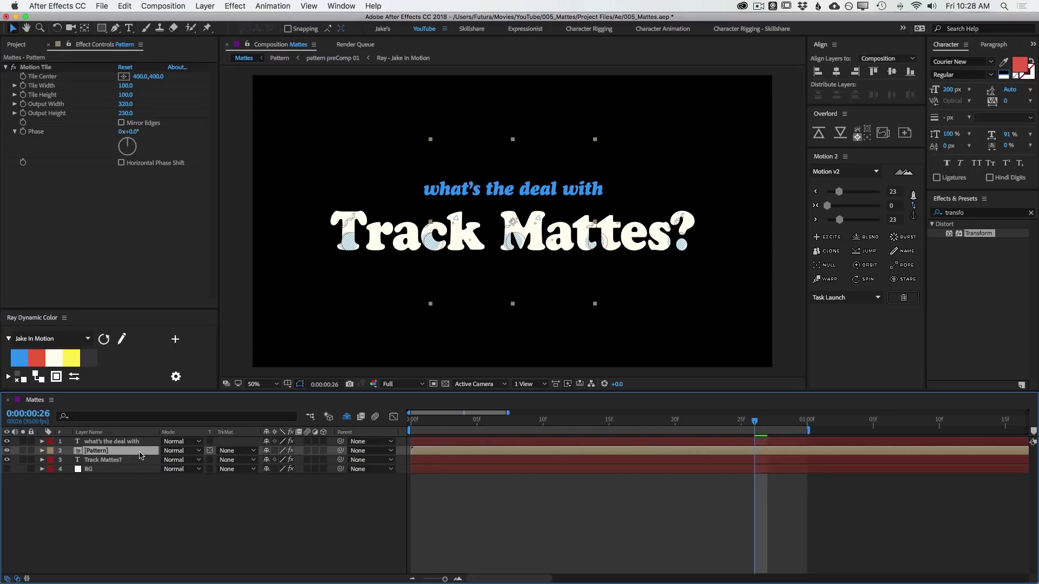
{"action": "left_click_drag", "start_coordinate": [139, 455], "coordinate": [140, 441]}
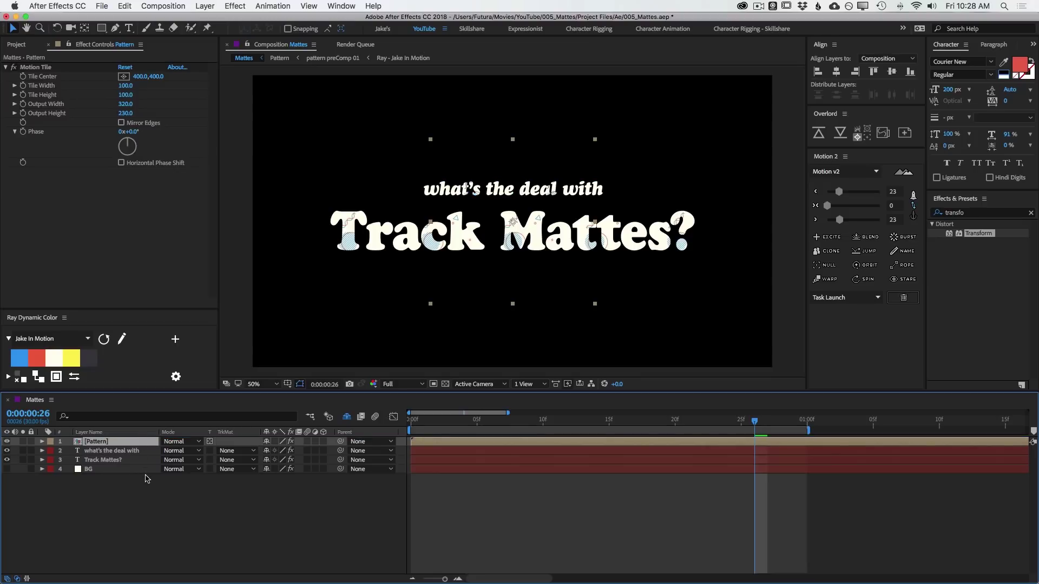
{"action": "left_click", "coordinate": [6, 470]}
{"action": "left_click", "coordinate": [98, 471]}
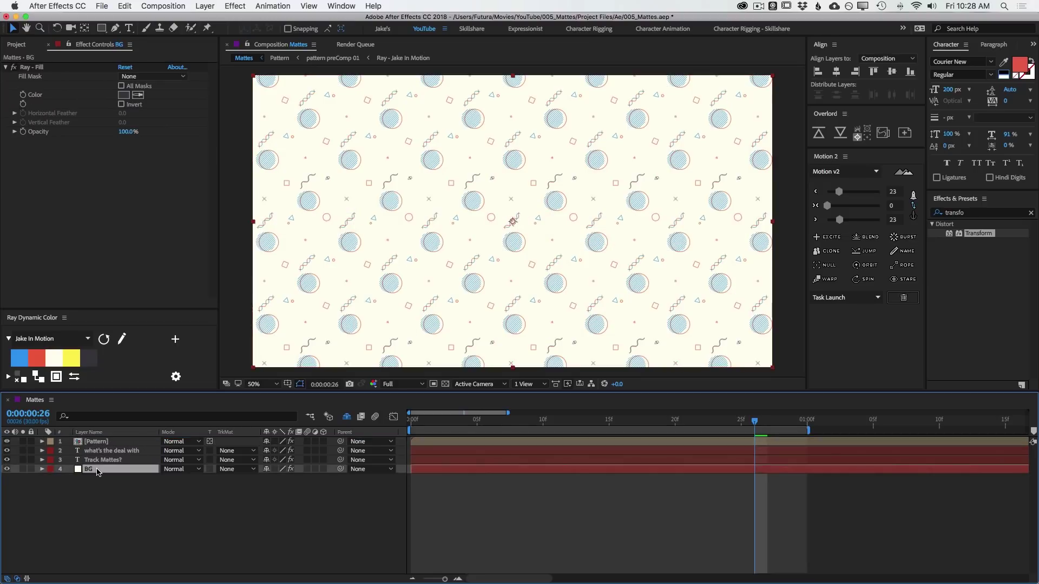
{"action": "left_click", "coordinate": [6, 469]}
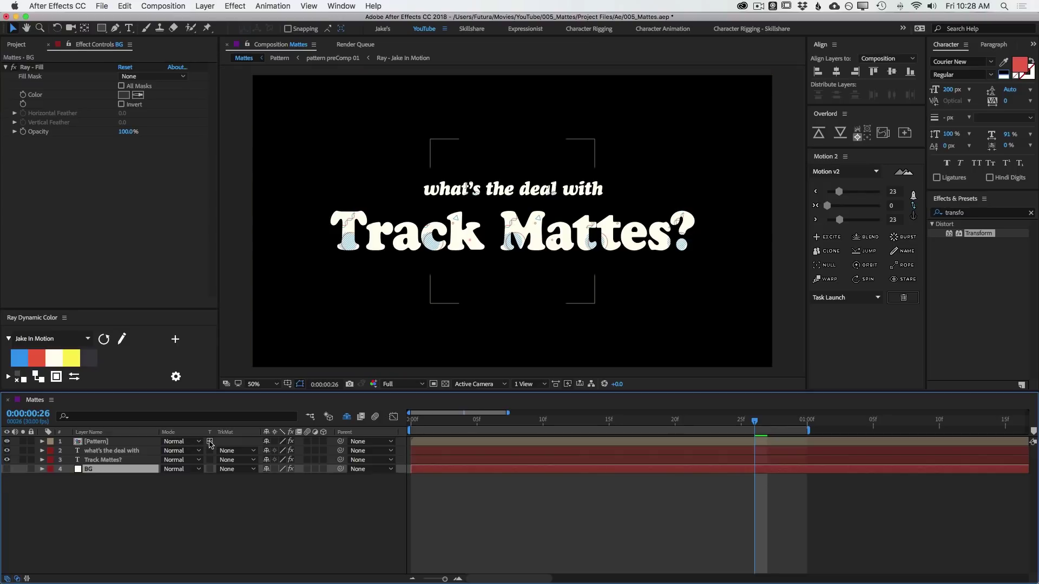
{"action": "left_click", "coordinate": [210, 442]}
- Move Pattern below Track Mattes? and set Track Mattes? to Stencil Alpha mode
{"action": "left_click_drag", "start_coordinate": [108, 445], "coordinate": [109, 466]}
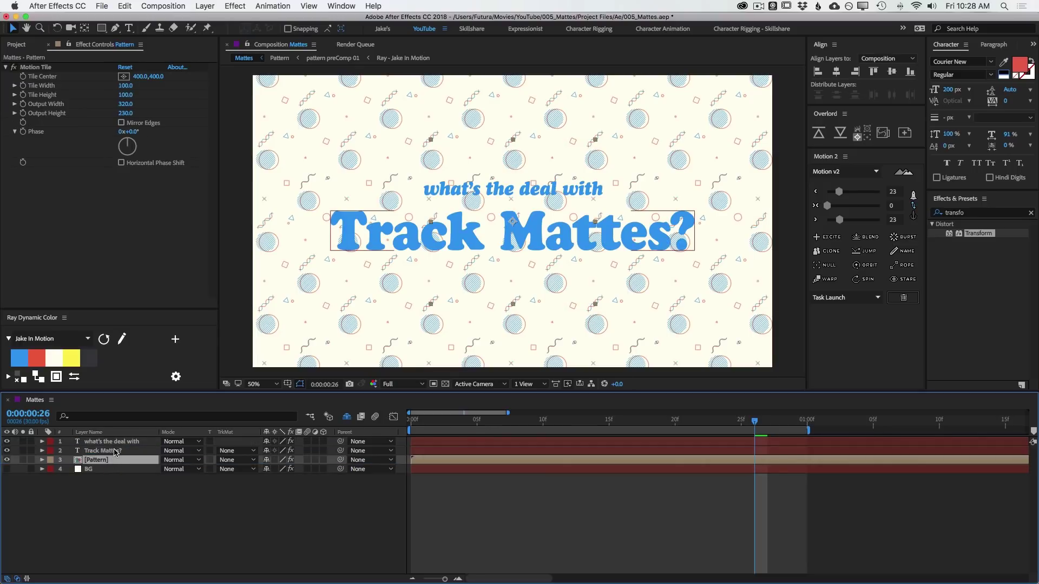
{"action": "left_click", "coordinate": [116, 451]}
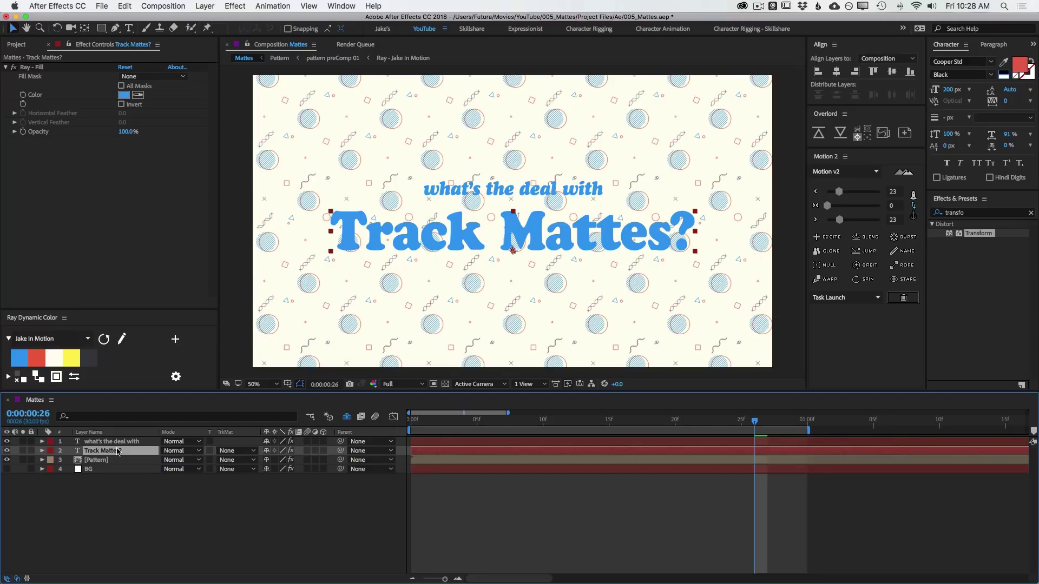
{"action": "left_click", "coordinate": [182, 450]}
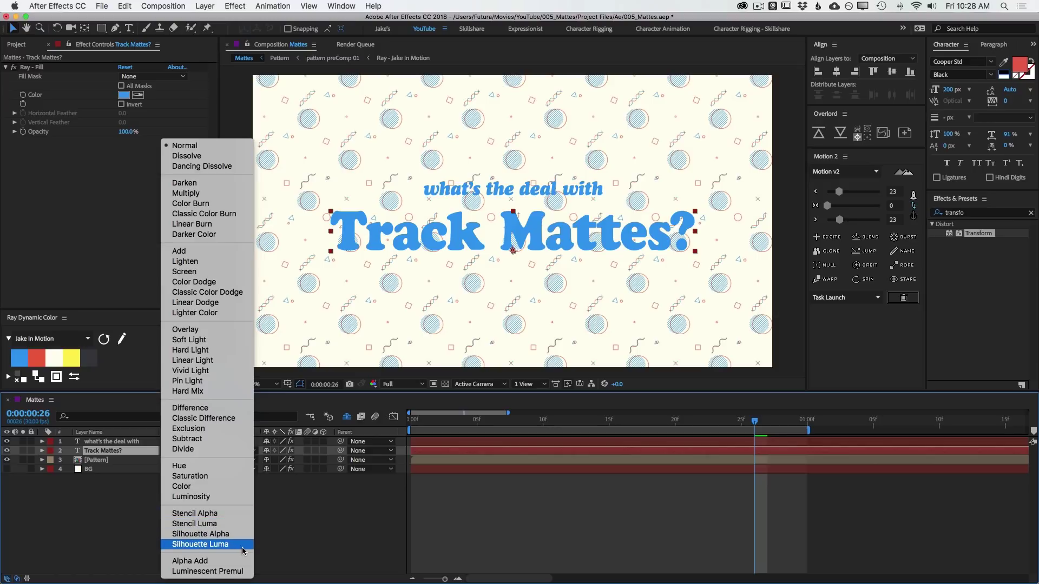
{"action": "left_click", "coordinate": [213, 517]}
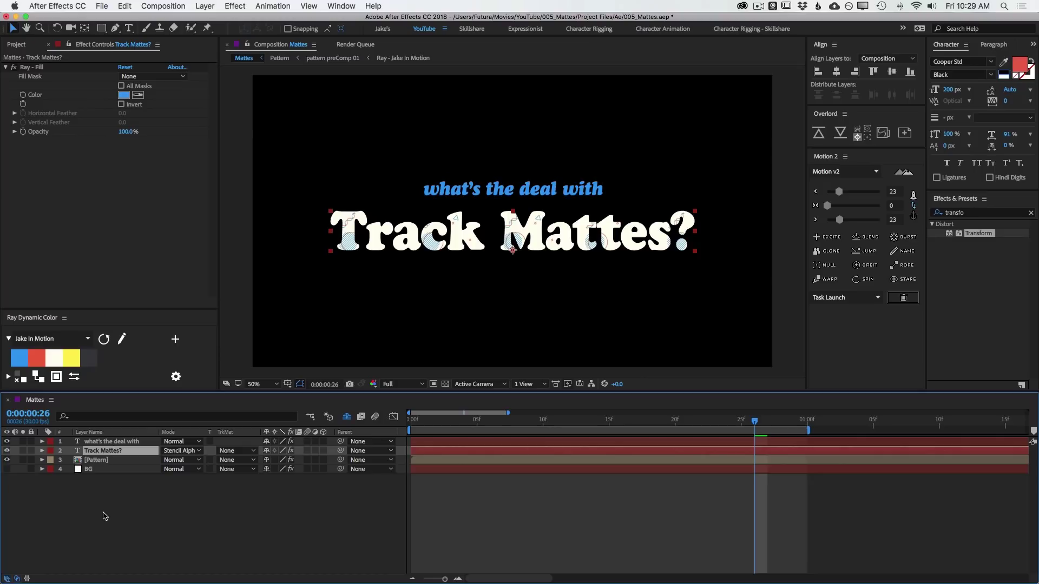
- Turn BG back on and drag Track Mattes? to the top, above the subtitle layer
{"action": "left_click", "coordinate": [8, 470]}
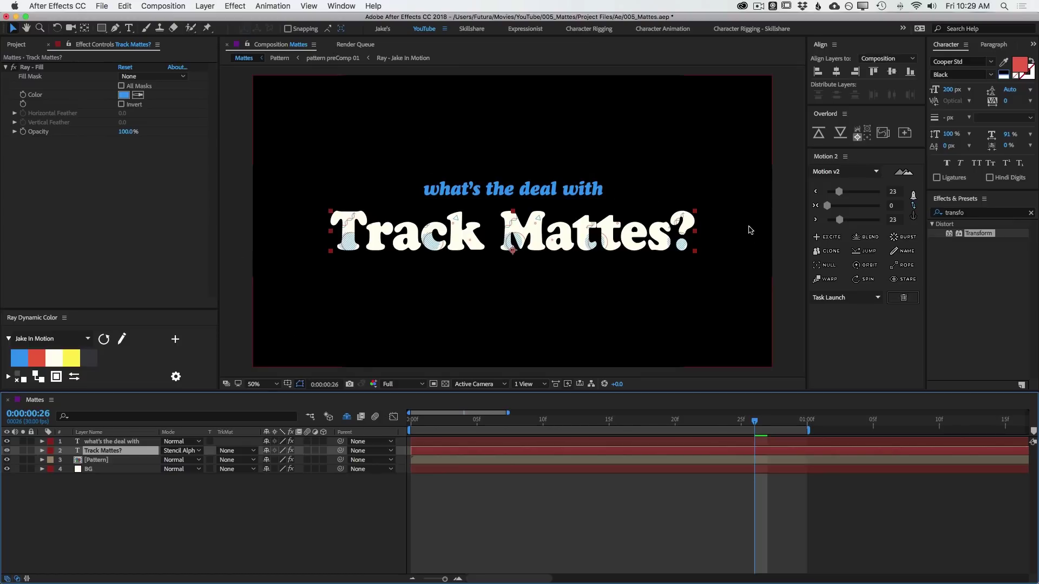
{"action": "left_click", "coordinate": [443, 384]}
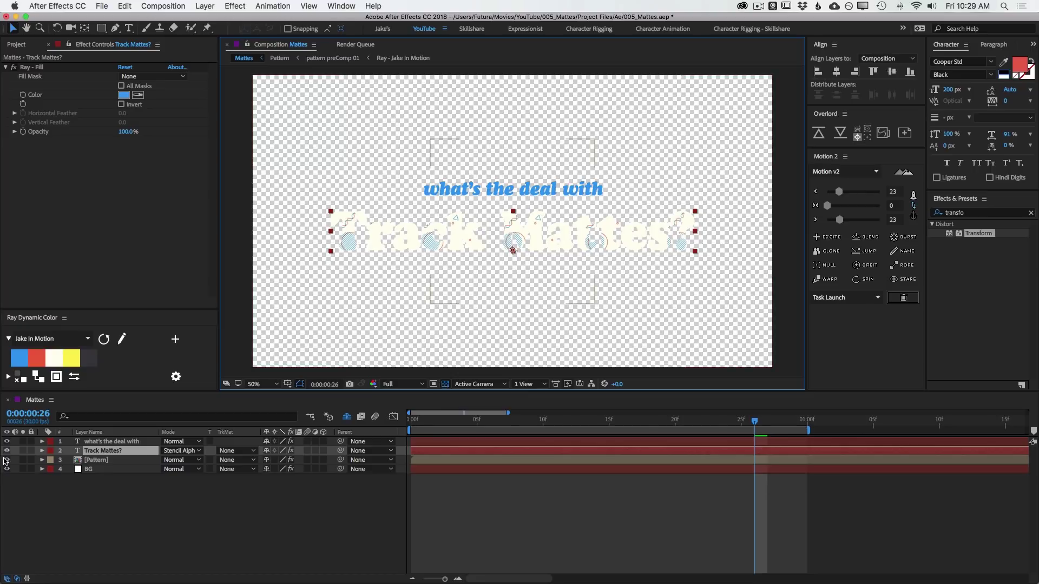
{"action": "left_click", "coordinate": [6, 460]}
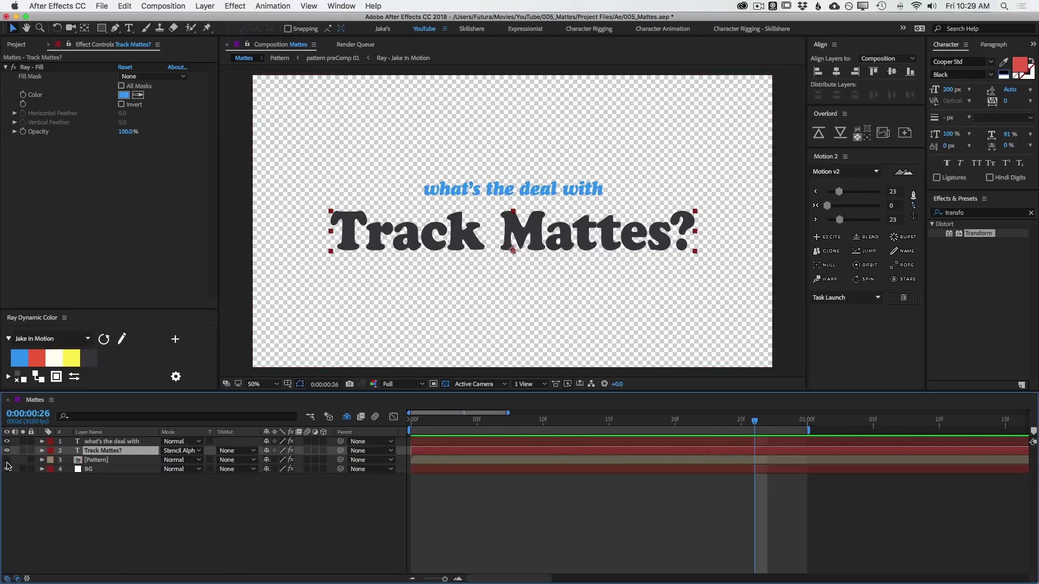
{"action": "left_click", "coordinate": [6, 460]}
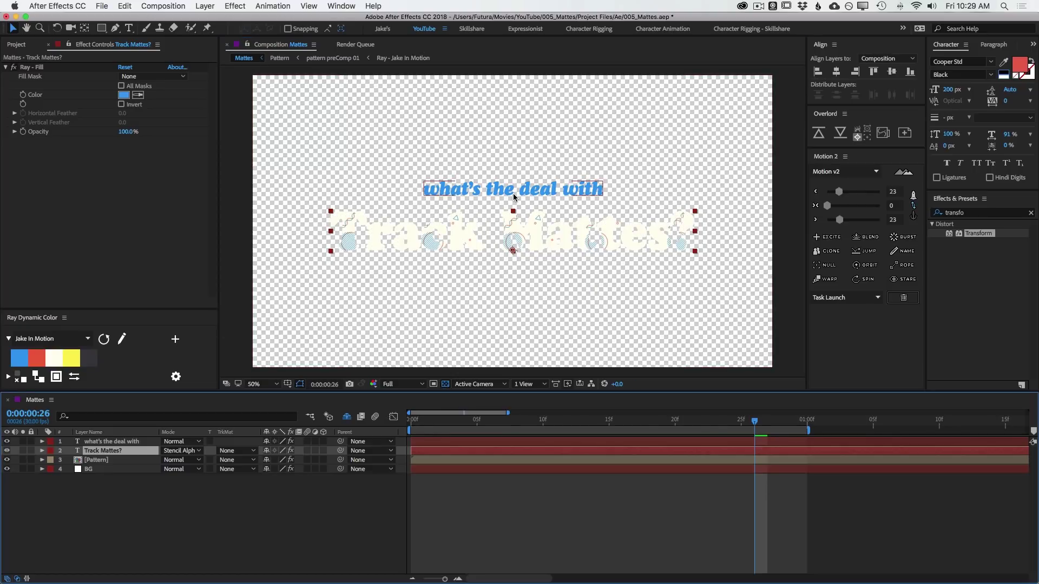
{"action": "left_click_drag", "start_coordinate": [115, 452], "coordinate": [120, 442]}
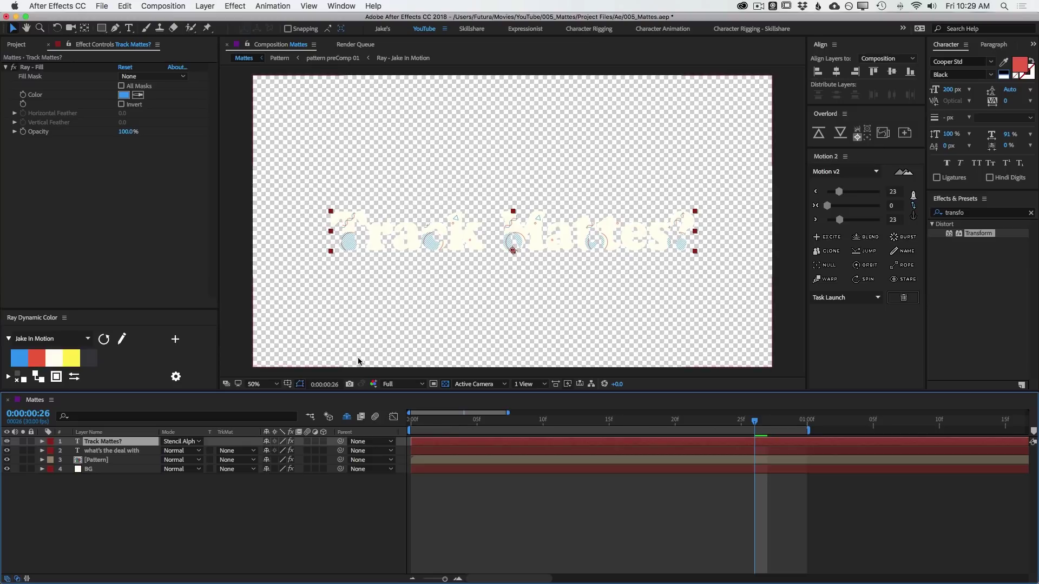
{"action": "left_click", "coordinate": [445, 385]}
- Set the Track Mattes? blend mode to Silhouette Alpha and check it on the transparency grid
{"action": "left_click", "coordinate": [182, 442]}
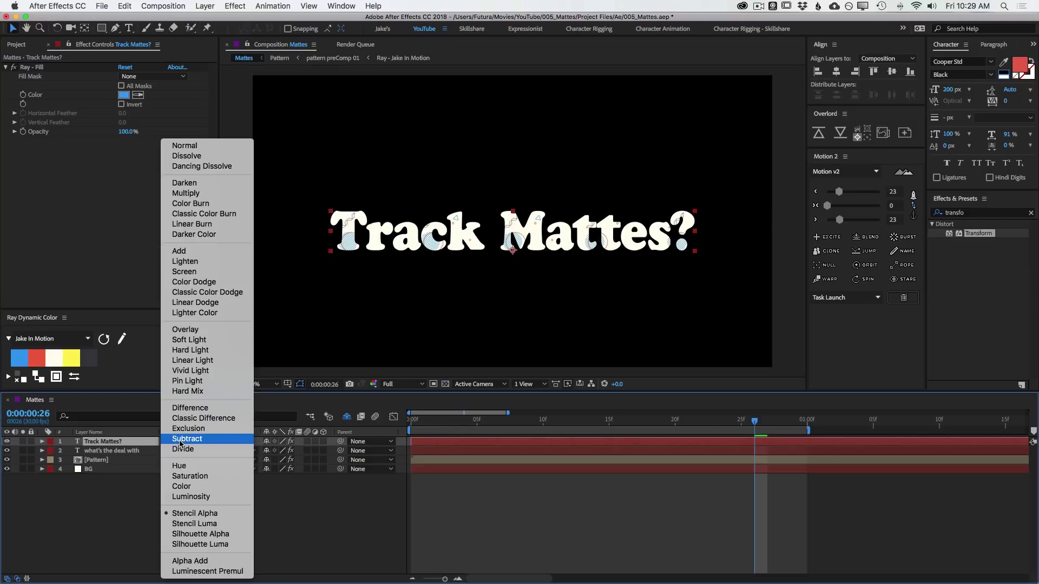
{"action": "left_click", "coordinate": [201, 535]}
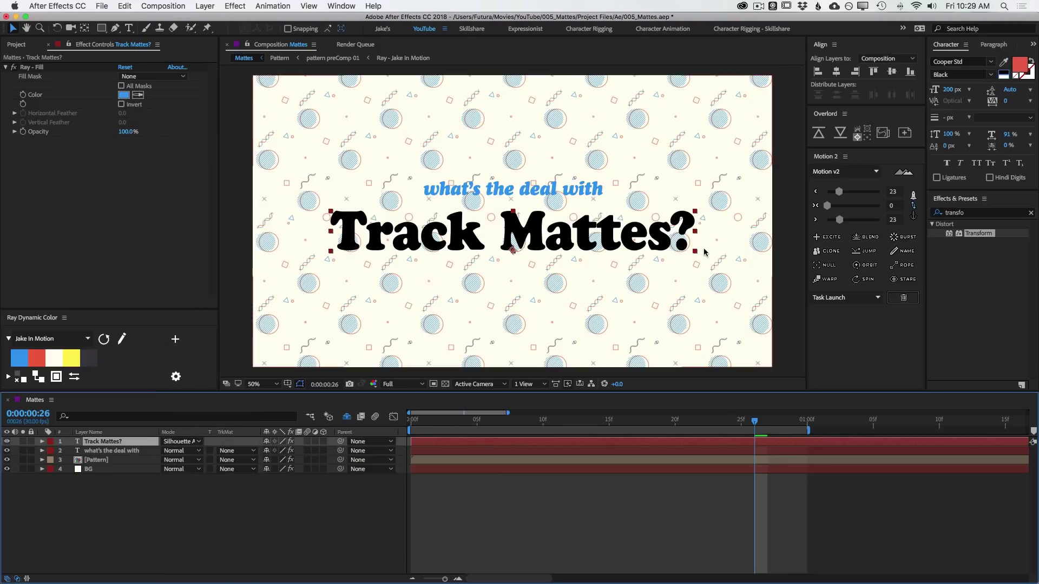
{"action": "left_click", "coordinate": [446, 384]}
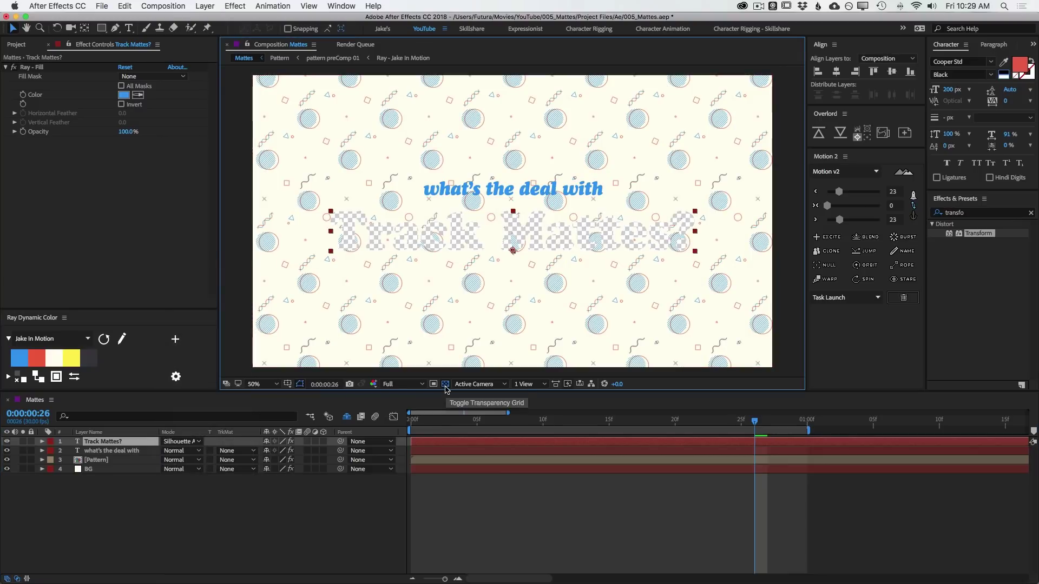
{"action": "left_click", "coordinate": [445, 385]}
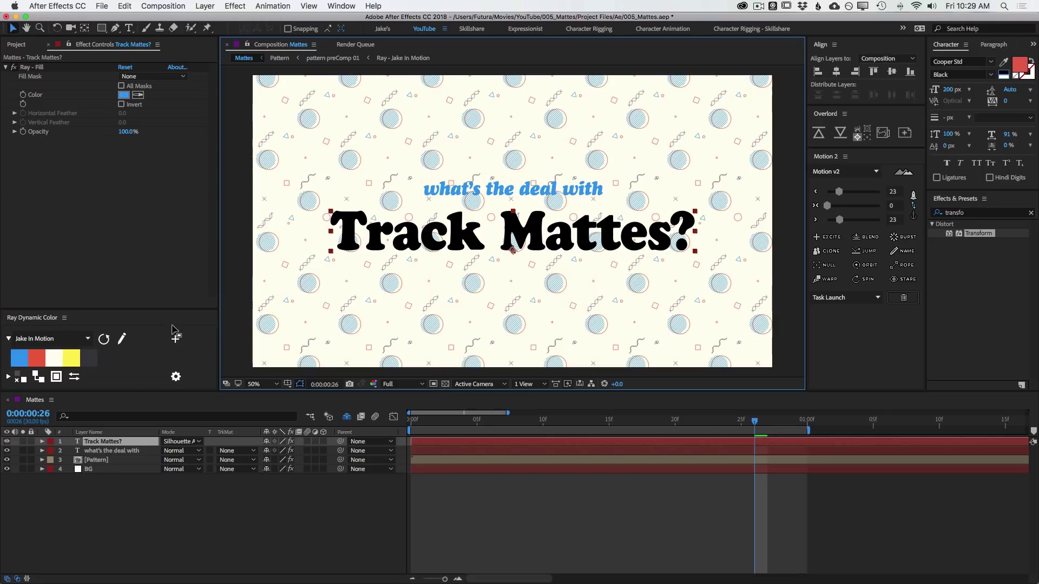
- Test moving the subtitle down over the title, then undo the move
{"action": "left_click_drag", "start_coordinate": [454, 195], "coordinate": [455, 244]}
{"action": "left_click", "coordinate": [446, 385]}
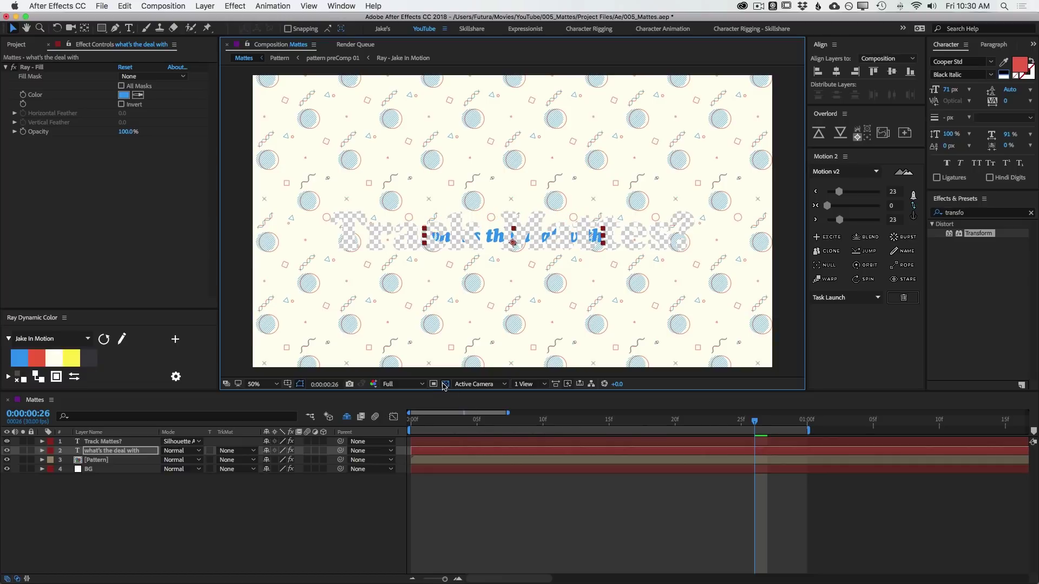
{"action": "left_click", "coordinate": [445, 384]}
{"action": "key", "text": "super+z"}
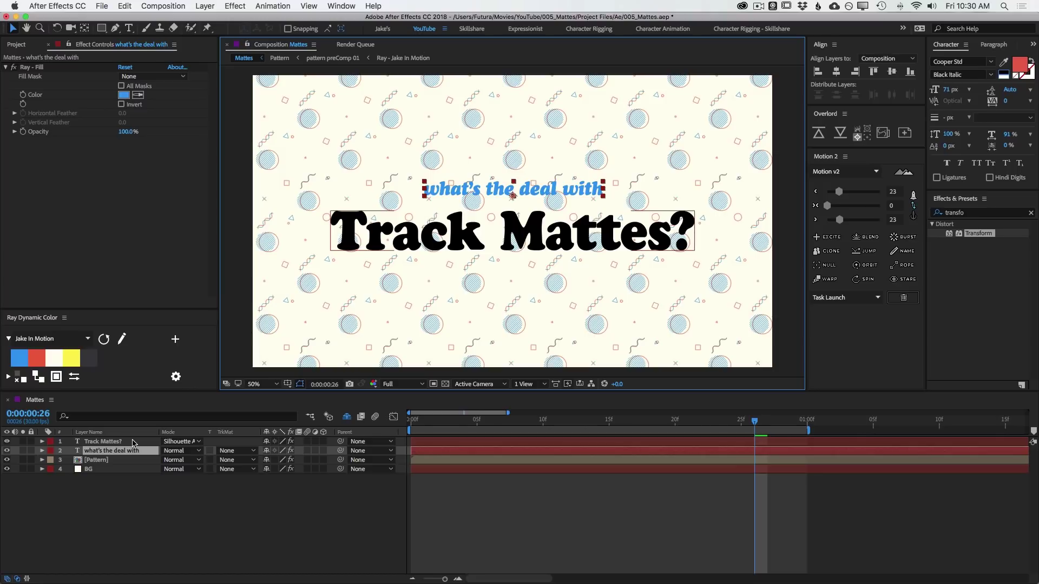
{"action": "left_click", "coordinate": [179, 441]}
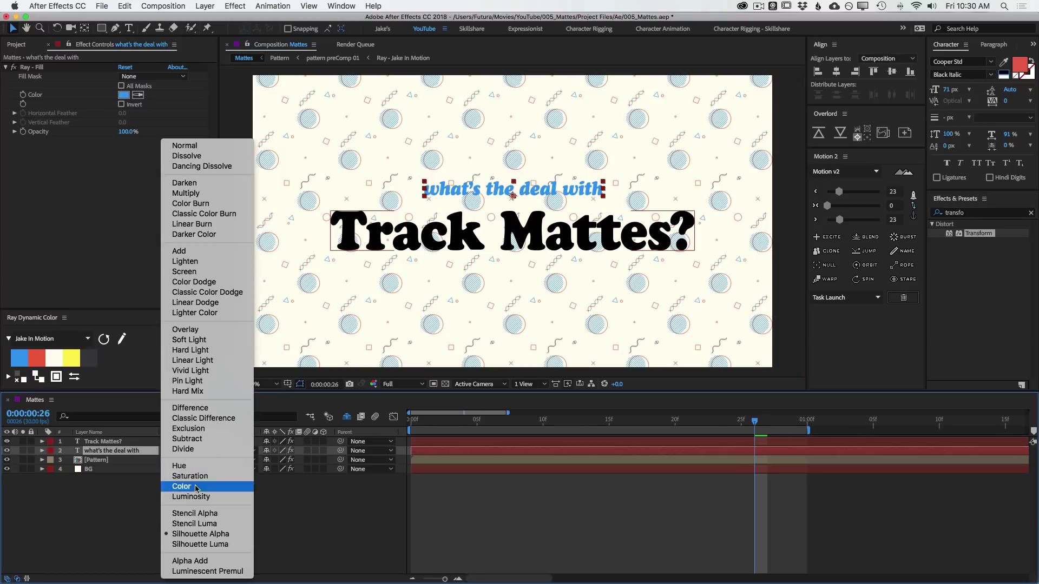
- Set the Track Mattes? blend mode to Stencil Luma
{"action": "left_click", "coordinate": [209, 524]}
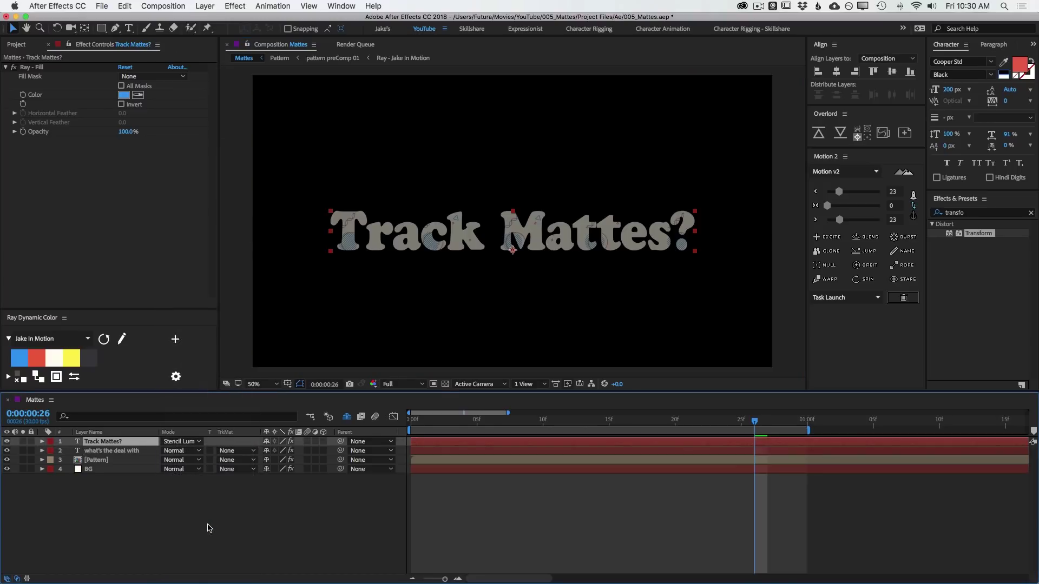
{"action": "left_click", "coordinate": [180, 441]}
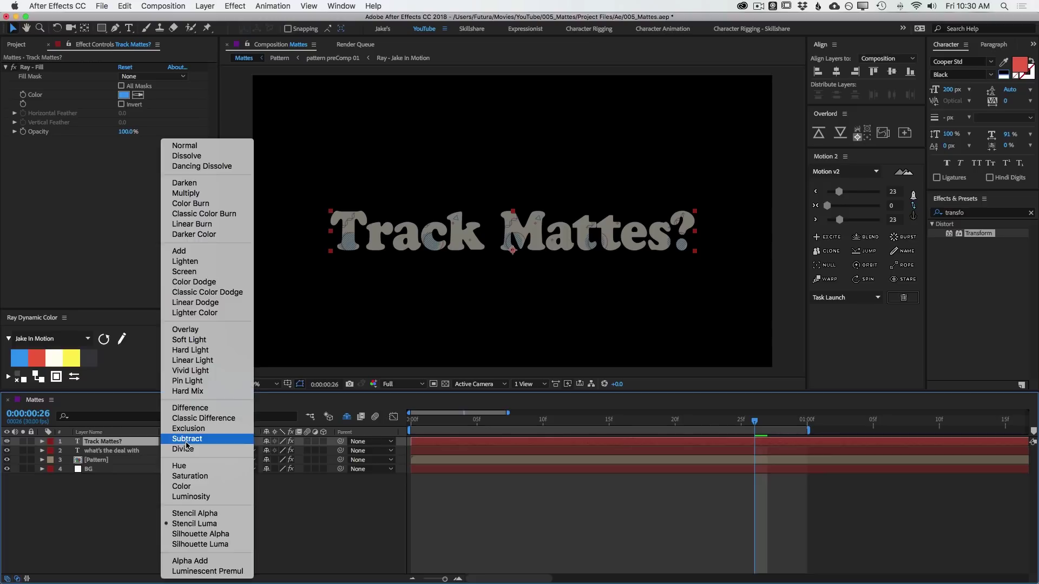
{"action": "left_click", "coordinate": [563, 247]}
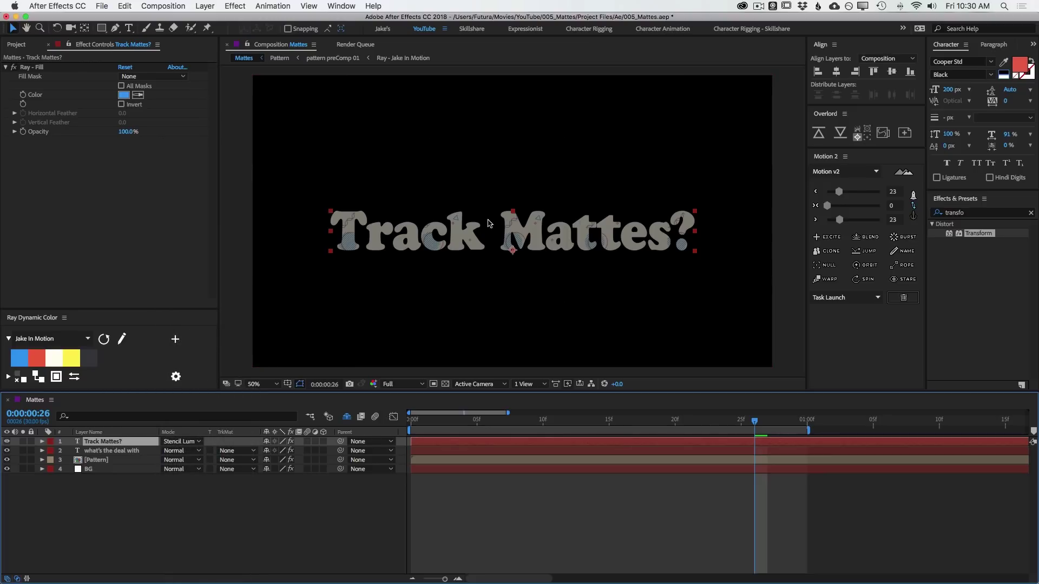
{"action": "left_click", "coordinate": [181, 442]}
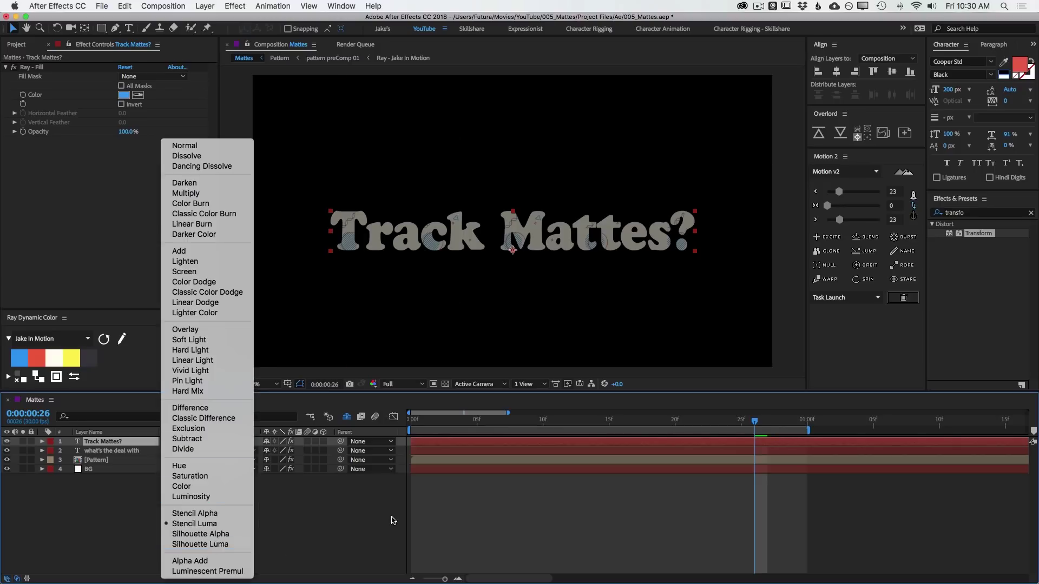
{"action": "left_click", "coordinate": [126, 93]}
- Confirm the blue fill colour and switch the title to Silhouette Luma
{"action": "left_click", "coordinate": [126, 93]}
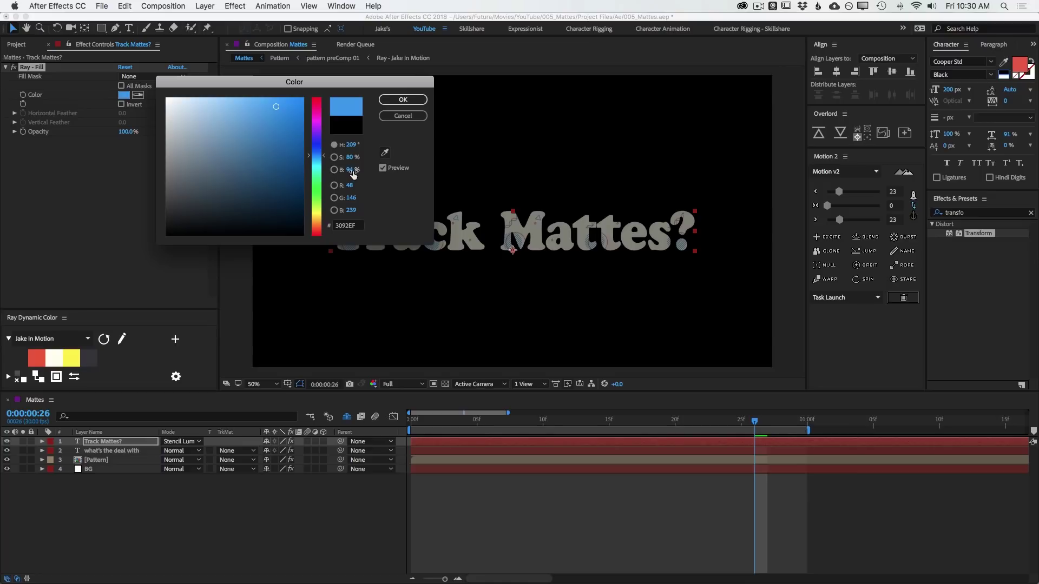
{"action": "left_click", "coordinate": [403, 99]}
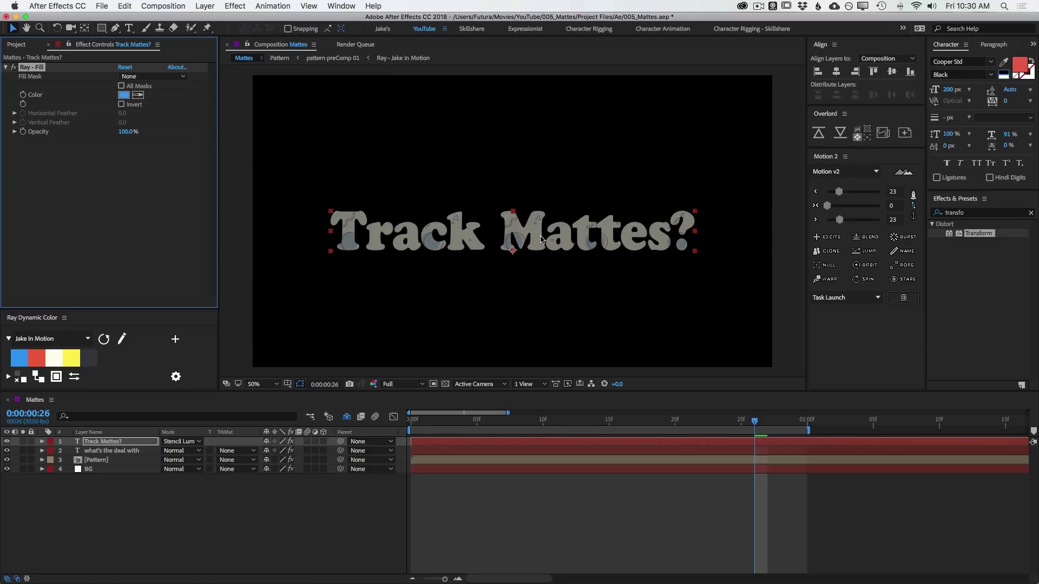
{"action": "left_click", "coordinate": [173, 441]}
{"action": "left_click", "coordinate": [216, 553]}
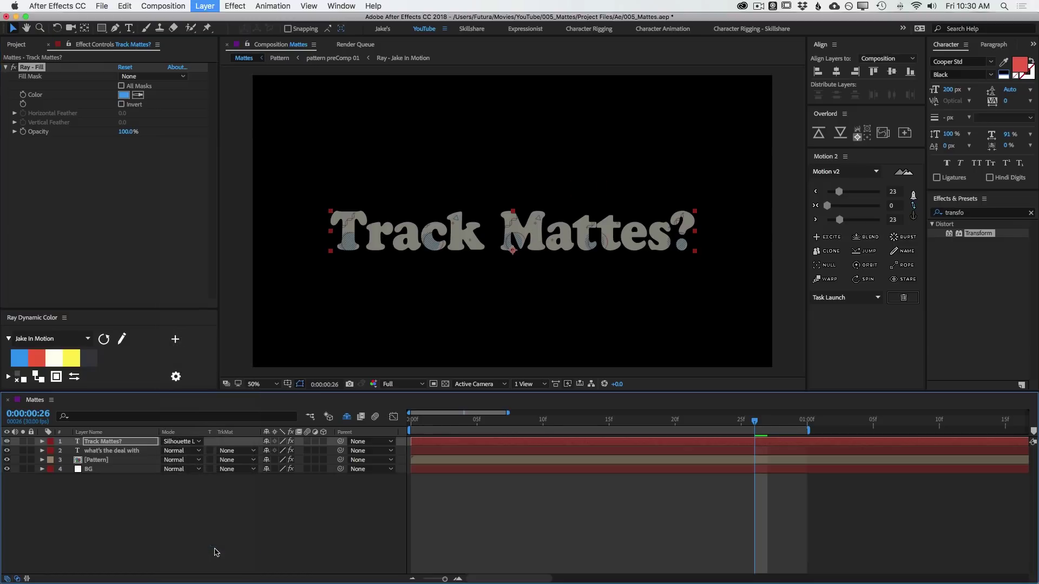
{"action": "left_click", "coordinate": [146, 104]}
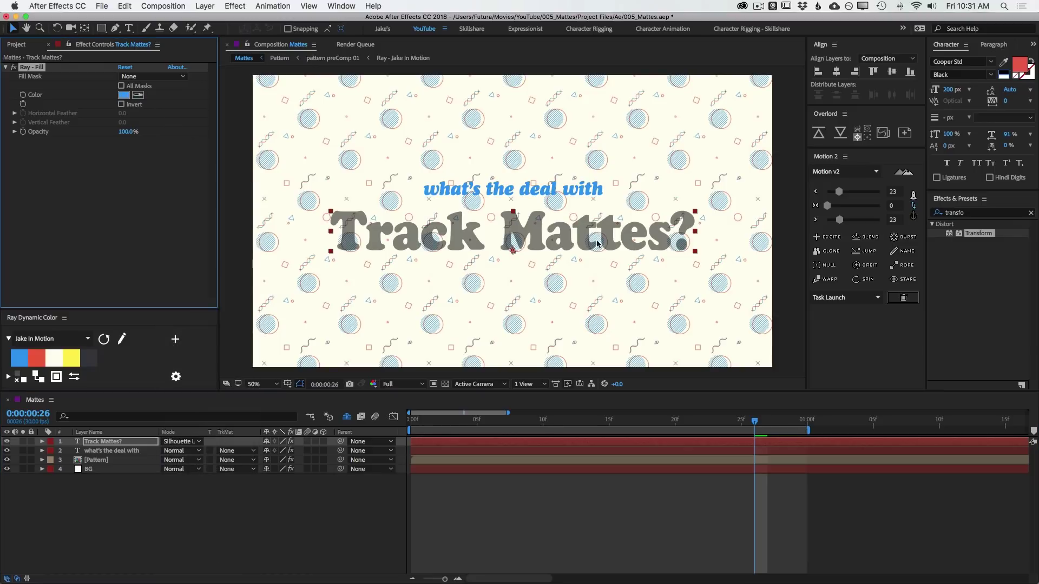
- Return the title layer to Normal blending and add the plaster image to the comp
{"action": "left_click", "coordinate": [173, 442]}
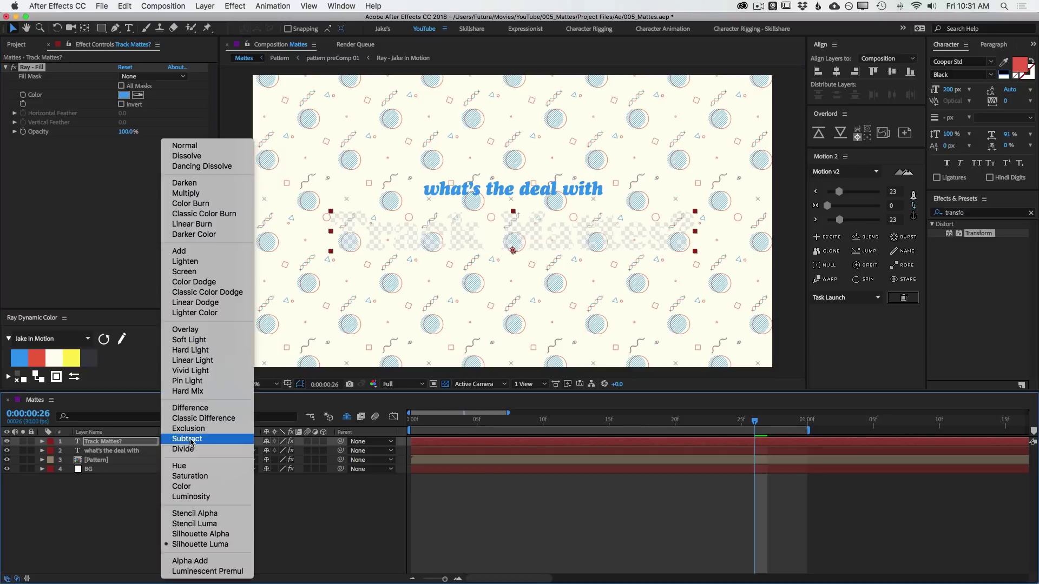
{"action": "left_click", "coordinate": [205, 147]}
{"action": "left_click", "coordinate": [16, 45]}
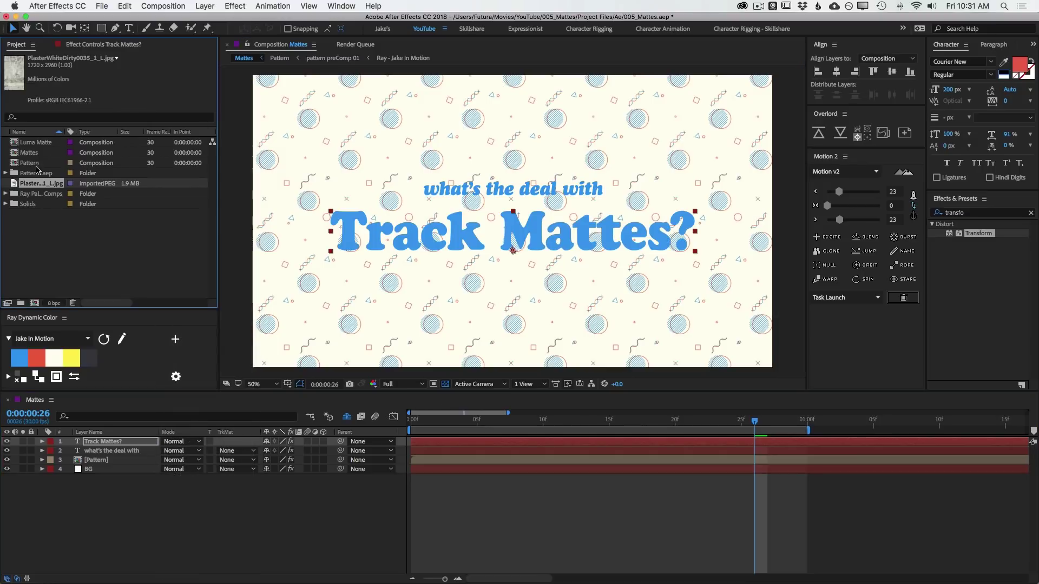
{"action": "left_click_drag", "start_coordinate": [36, 183], "coordinate": [509, 227]}
- Set the plaster layer's blend mode to Silhouette Alpha
{"action": "left_click", "coordinate": [174, 442]}
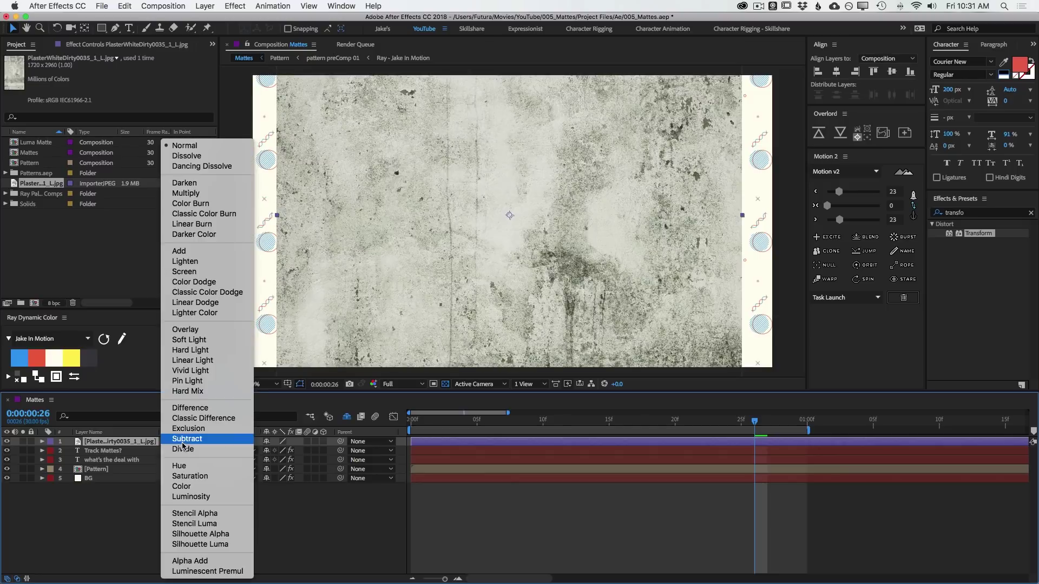
{"action": "left_click", "coordinate": [195, 535]}
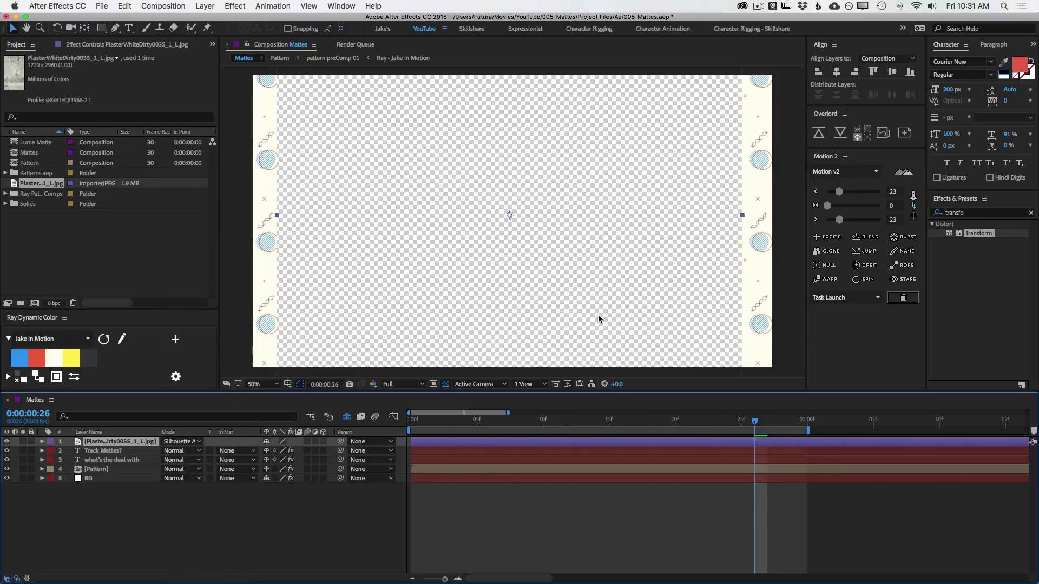
{"action": "double_click", "coordinate": [974, 212]}
- Apply Curves to the plaster layer and switch its mode to Silhouette Luma
{"action": "type", "text": "cu"}
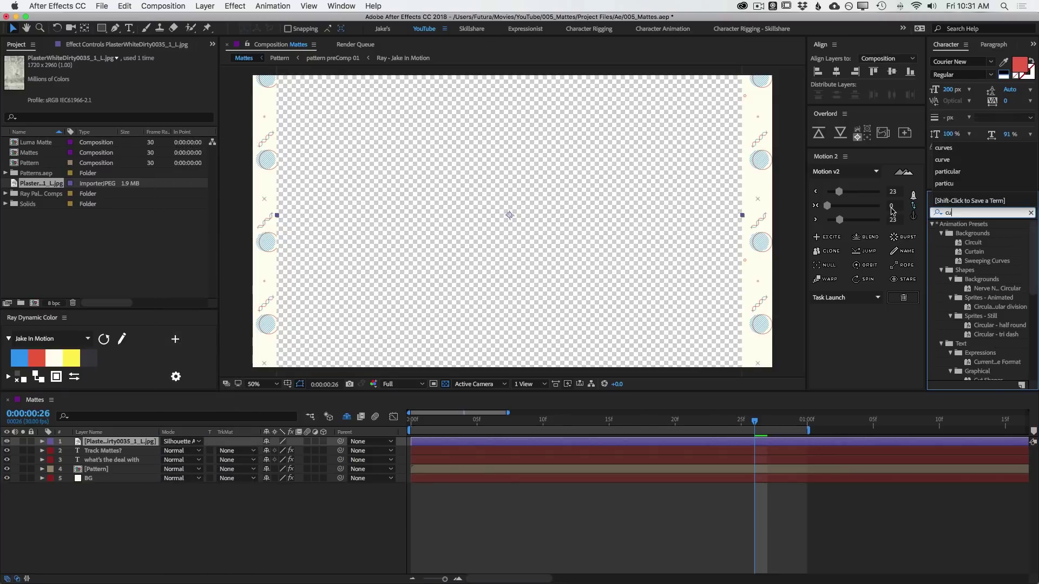
{"action": "type", "text": "rves"}
{"action": "double_click", "coordinate": [965, 260]}
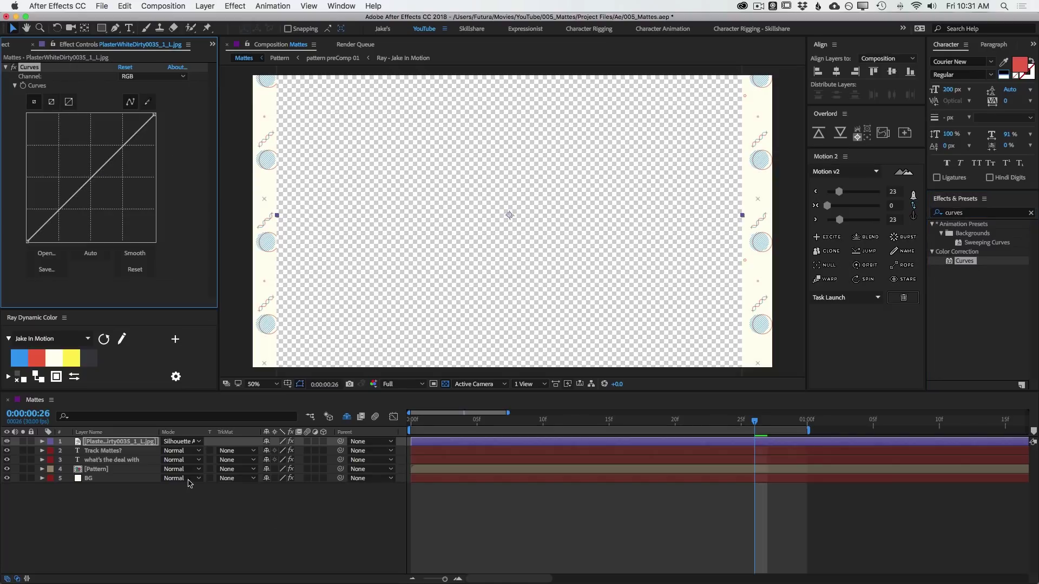
{"action": "left_click", "coordinate": [181, 441]}
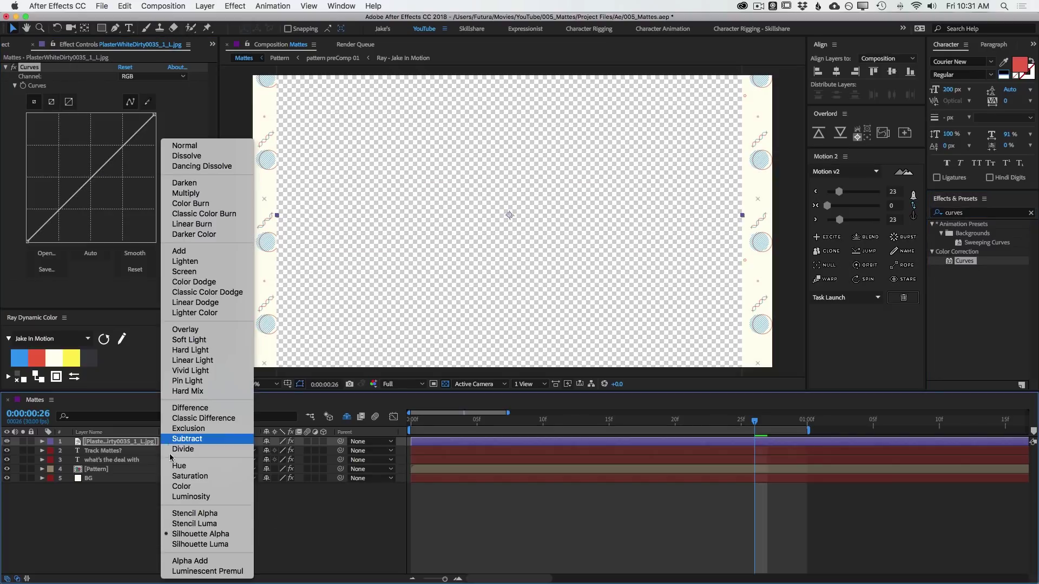
{"action": "left_click", "coordinate": [179, 545]}
- Bend the plaster's Curves into a smoothed S-curve and set its mode to Stencil Luma
{"action": "left_click_drag", "start_coordinate": [46, 213], "coordinate": [67, 217]}
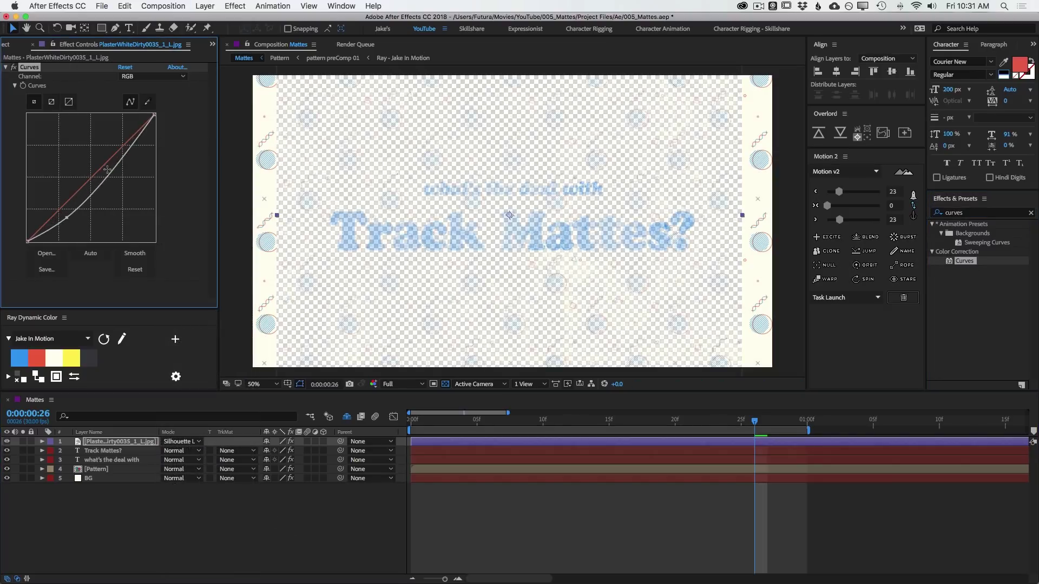
{"action": "left_click_drag", "start_coordinate": [92, 174], "coordinate": [96, 146]}
{"action": "left_click_drag", "start_coordinate": [67, 218], "coordinate": [72, 220]}
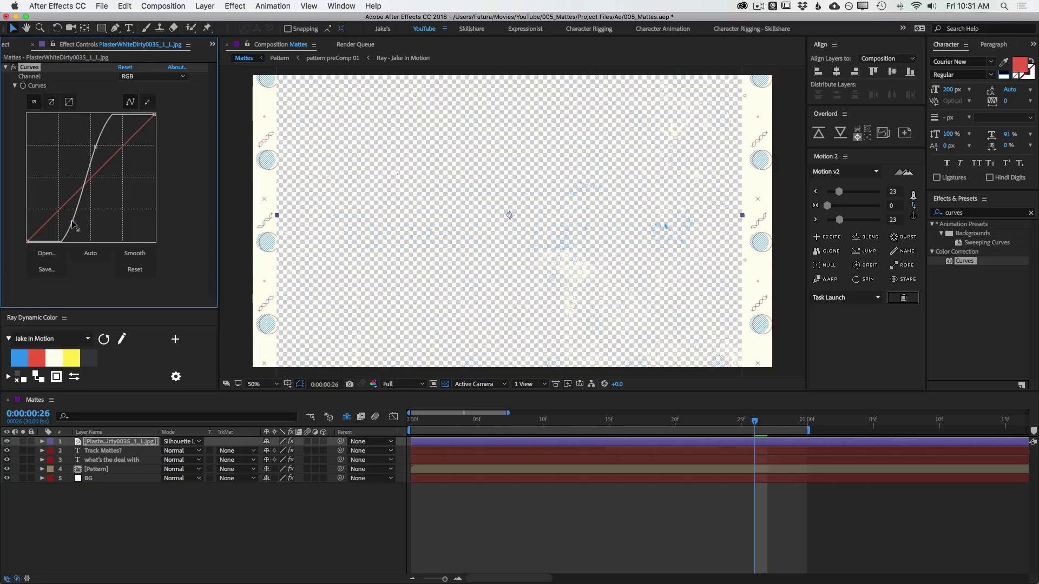
{"action": "left_click_drag", "start_coordinate": [95, 147], "coordinate": [114, 162]}
{"action": "left_click", "coordinate": [135, 253]}
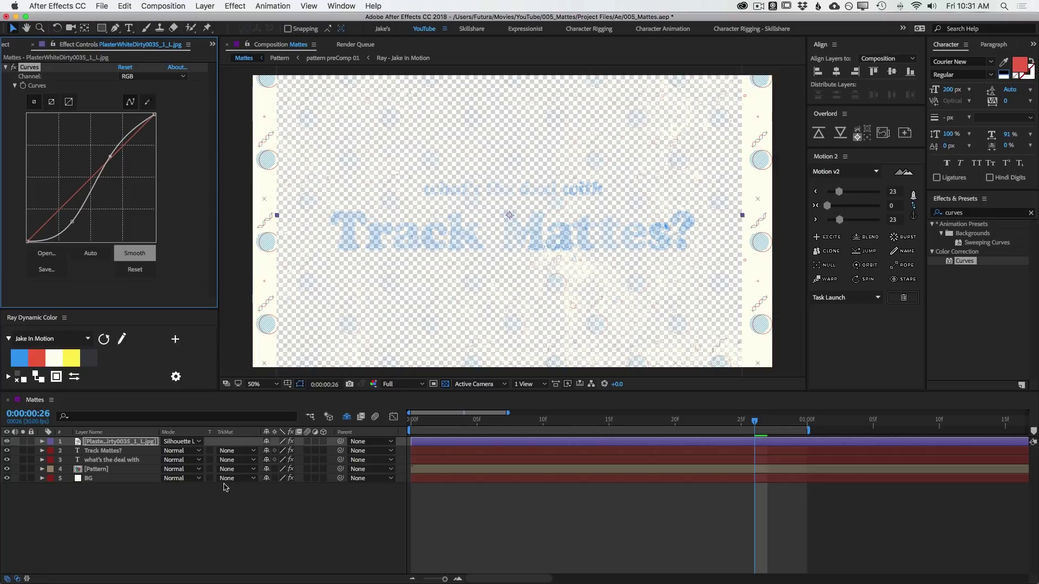
{"action": "left_click", "coordinate": [181, 442]}
{"action": "left_click", "coordinate": [210, 524]}
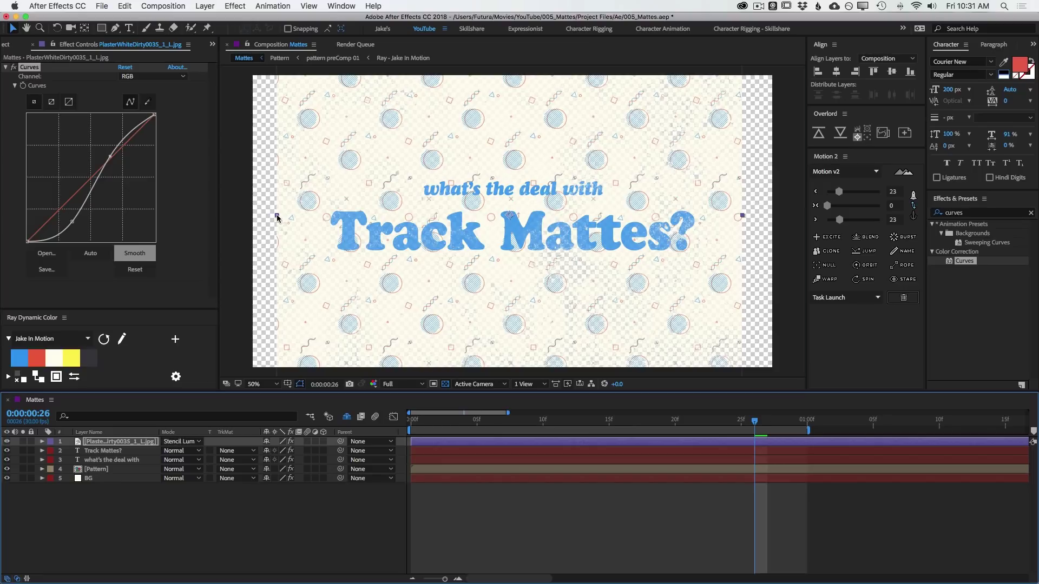
- Scale up the plaster texture to cover the frame and nudge it slightly right and up
{"action": "left_click_drag", "start_coordinate": [277, 217], "coordinate": [249, 216]}
{"action": "left_click", "coordinate": [118, 441]}
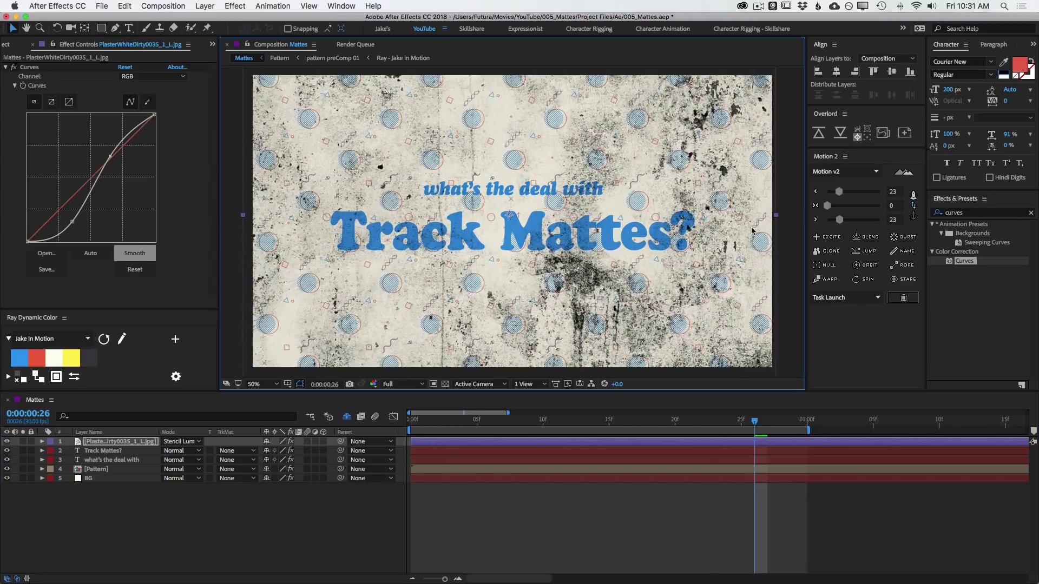
{"action": "left_click_drag", "start_coordinate": [749, 231], "coordinate": [757, 230]}
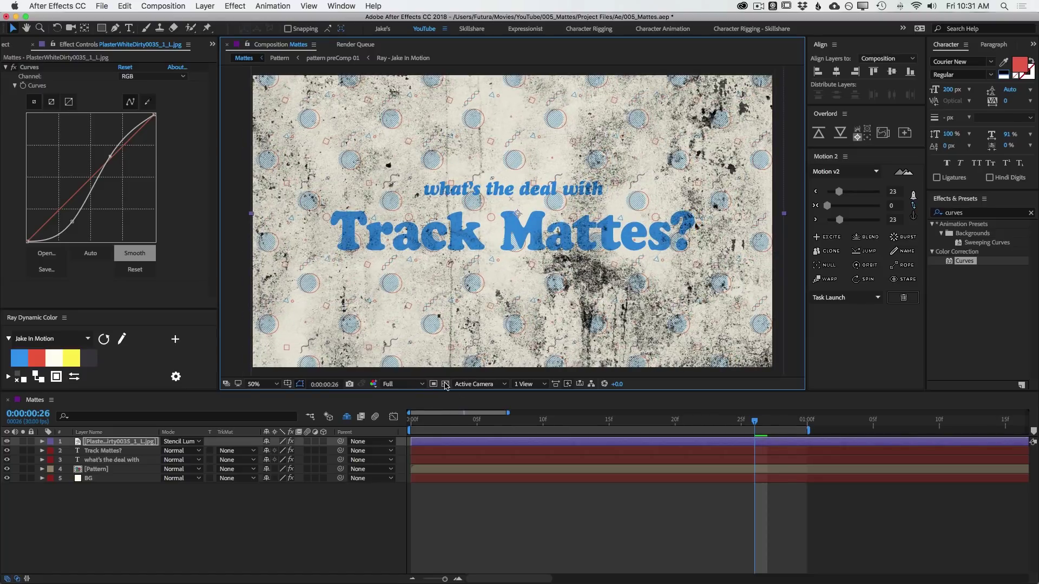